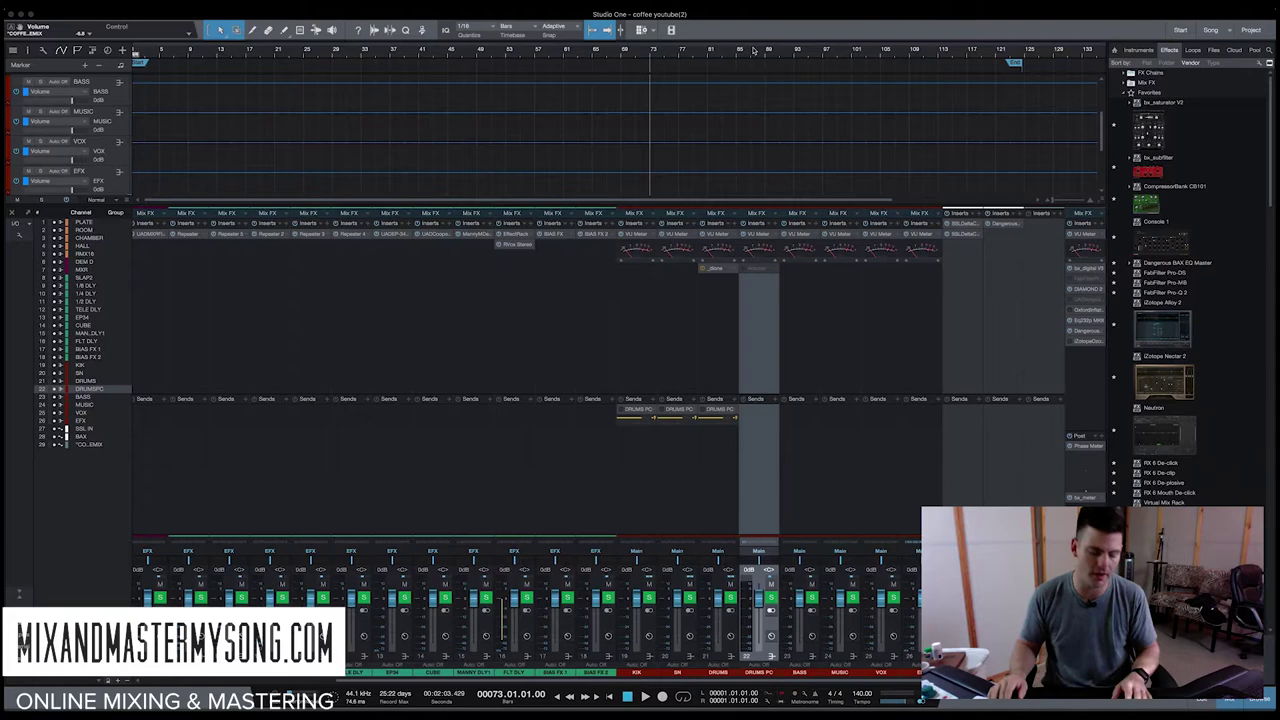
Step: Hide the mixer with F3, bring it back, and scroll to its left end
key(F3)
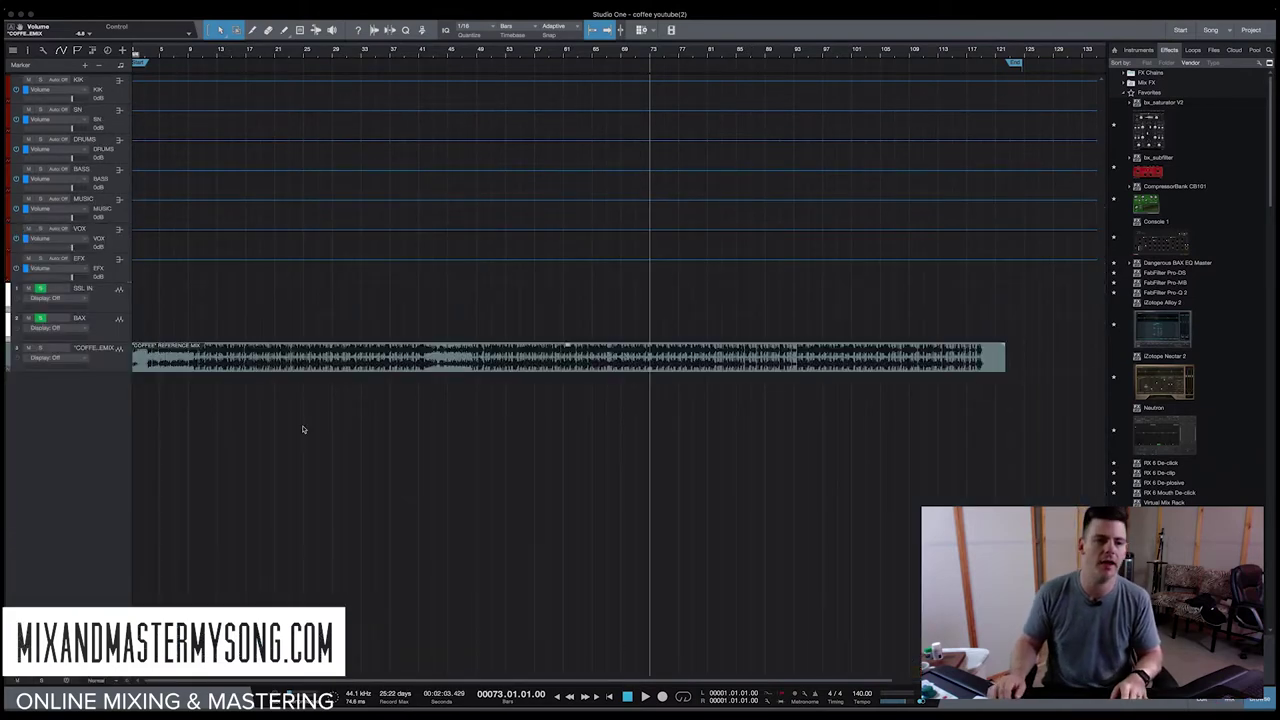
key(F3)
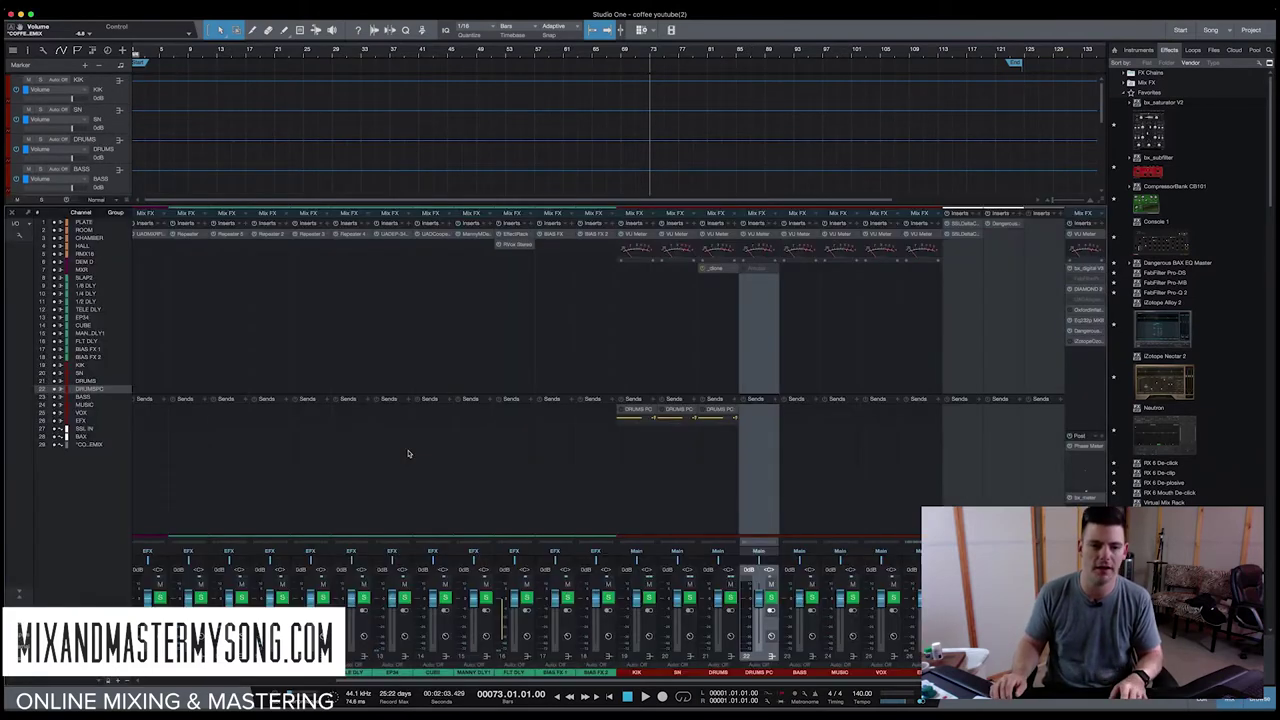
scroll(408, 454, left, 5)
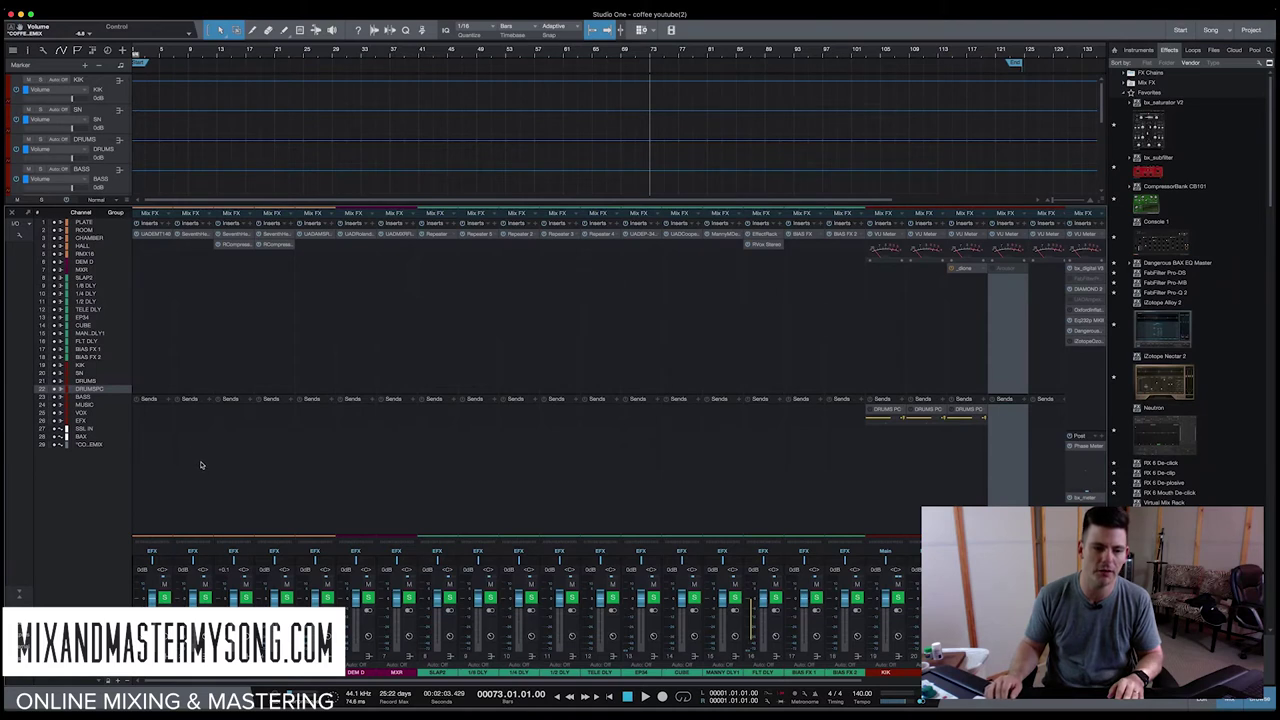
Step: Select the first five reverb returns and inspect the RMX16 reverb plug-in on channel 5
click(144, 445)
shift+click(309, 466)
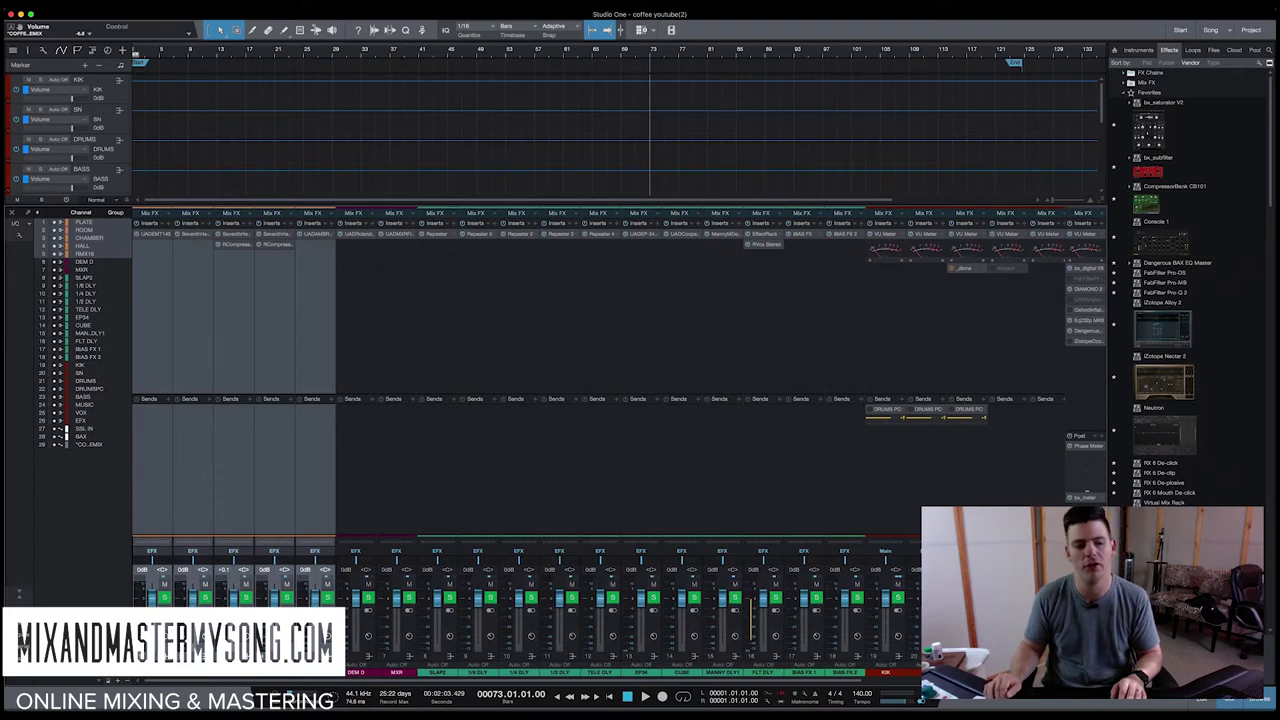
click(323, 271)
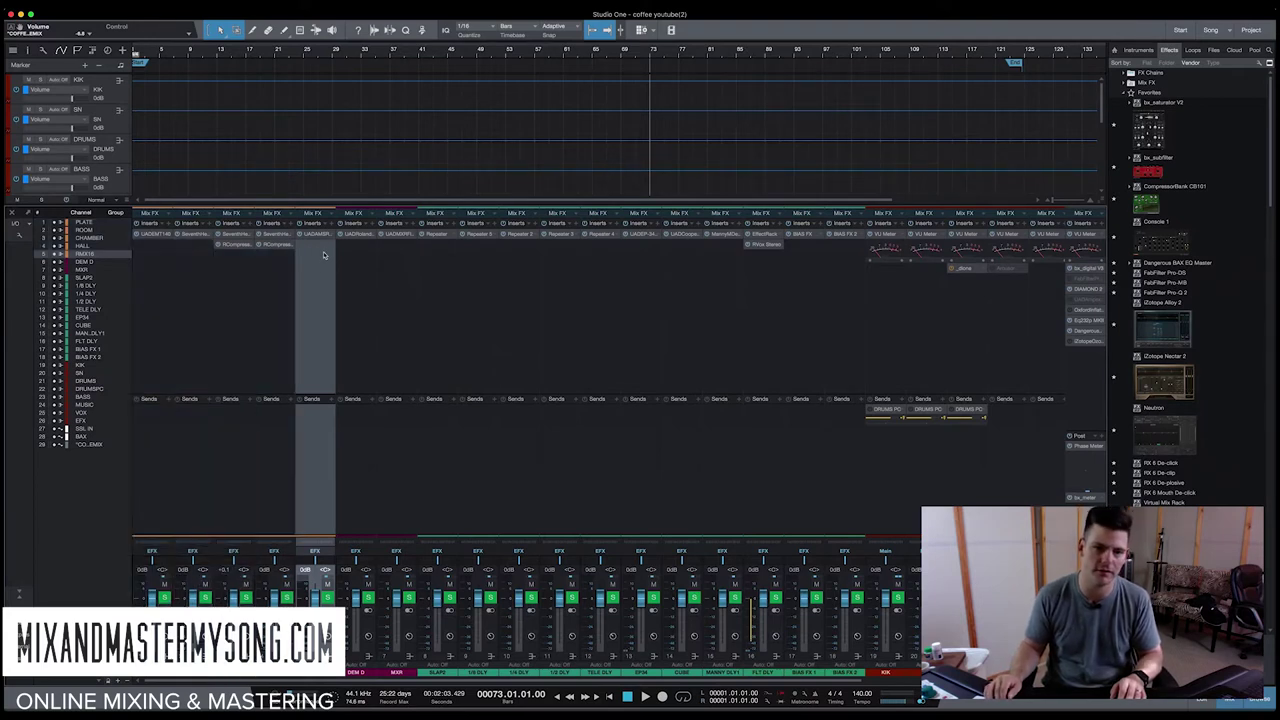
click(326, 236)
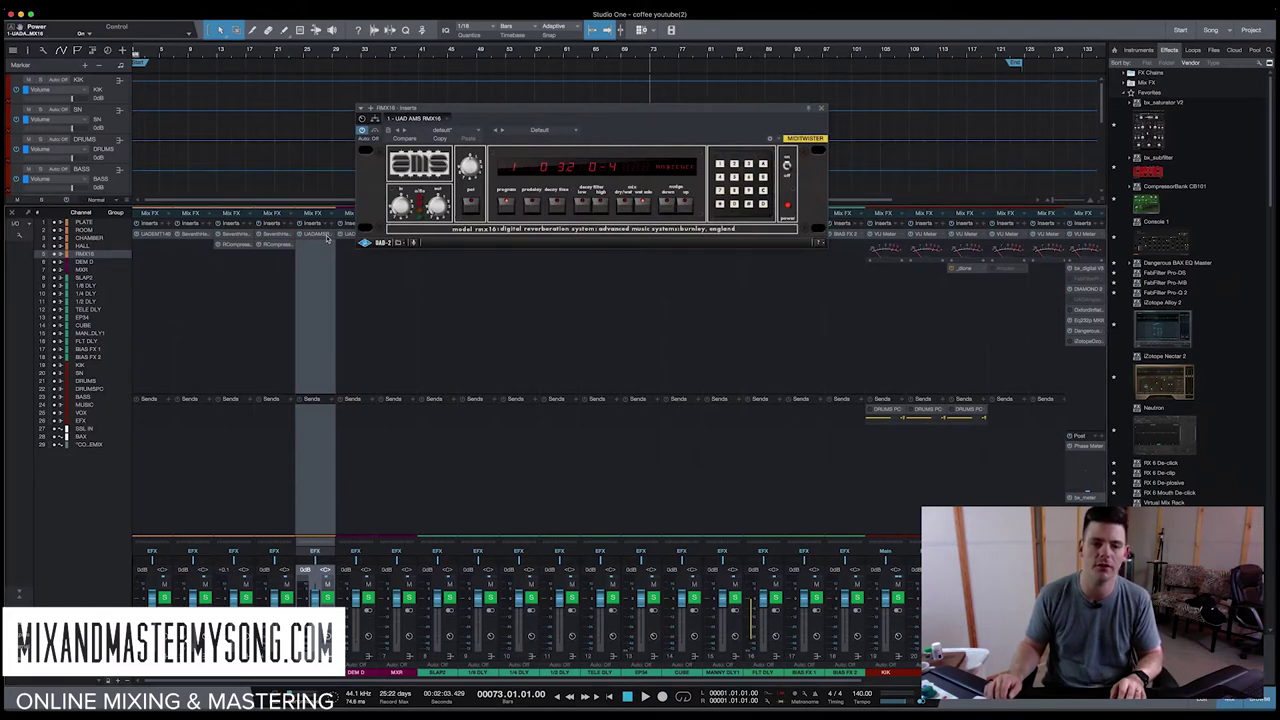
click(326, 236)
Step: Select the DEM D, MXR, 1/8 DLY, SLAP2 and BIAS FX 2 return channels
click(368, 332)
shift+click(396, 332)
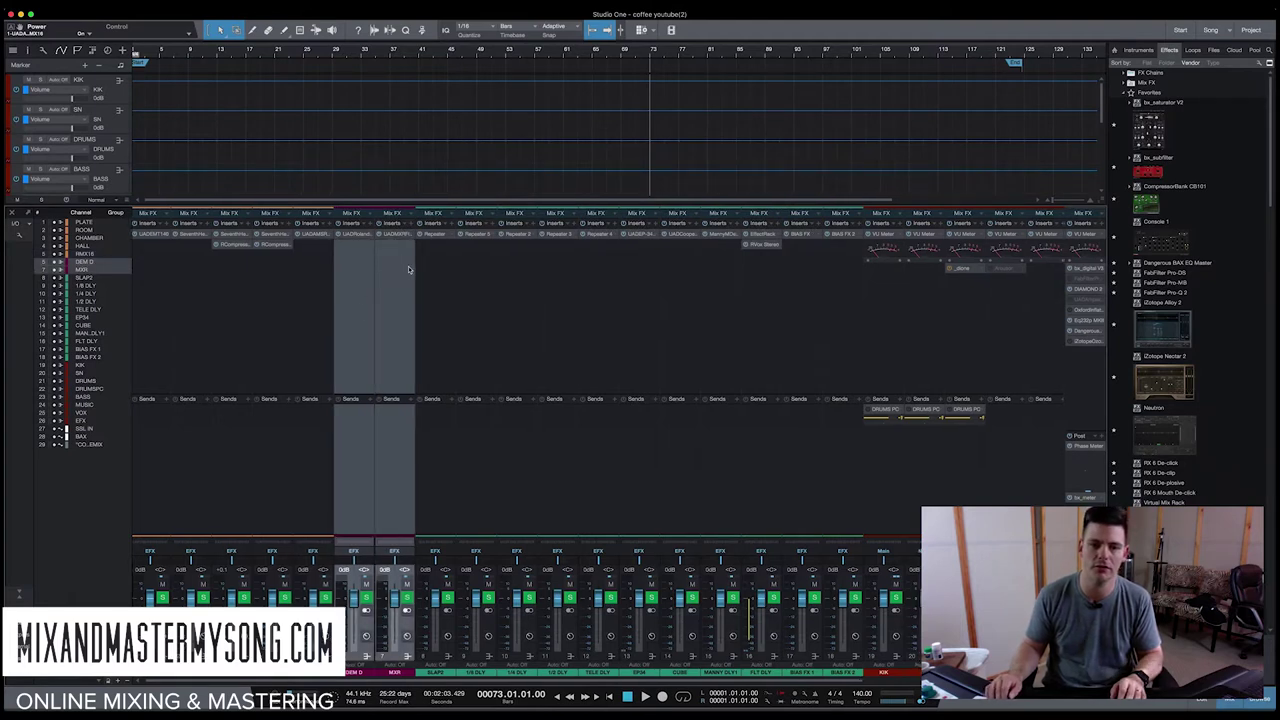
scroll(380, 271, right, 1)
click(460, 340)
click(443, 338)
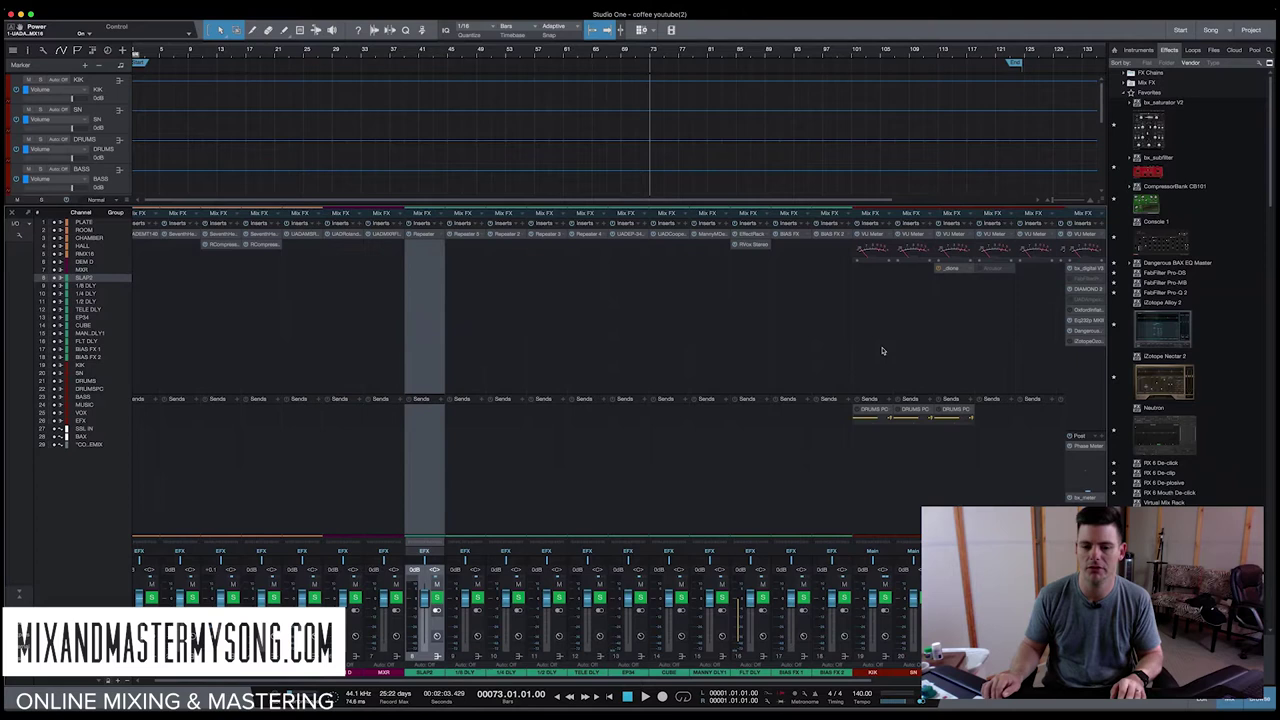
click(850, 353)
scroll(851, 353, right, 5)
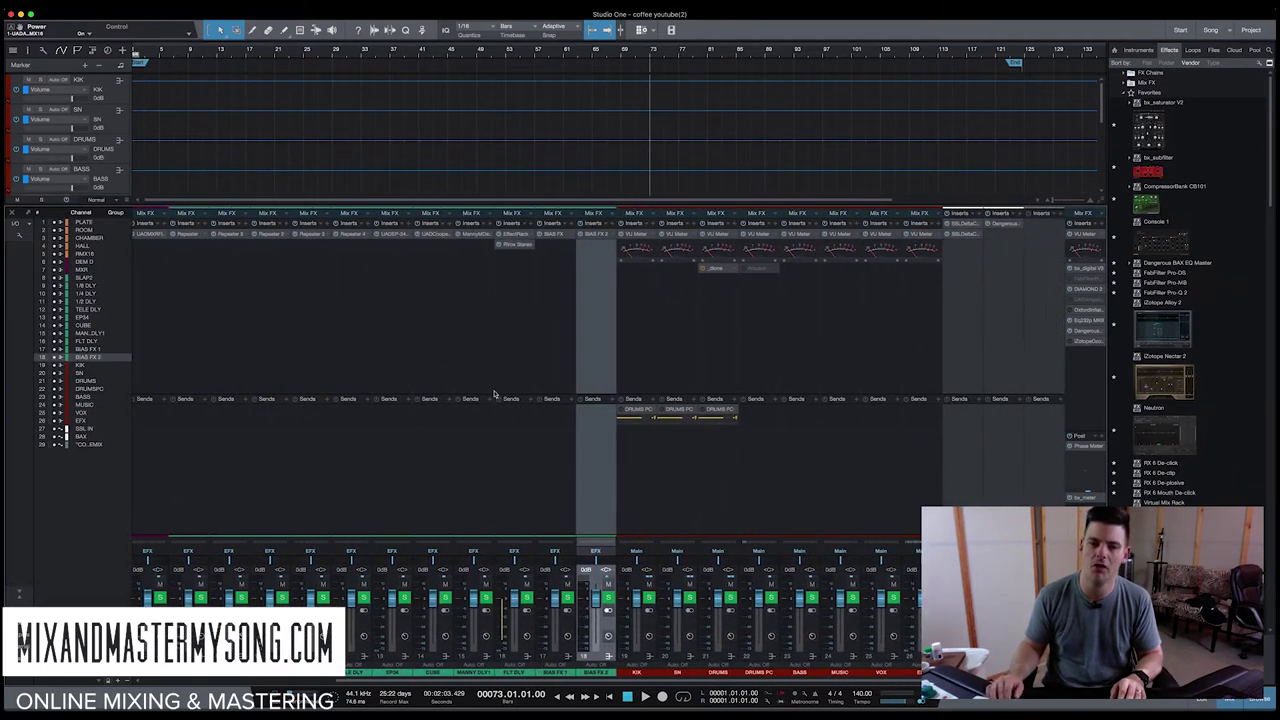
Step: Step through the KIK, SN, DRUMS, DRUMS PC, BASS, MUSIC, VOX and EFX bus channels
click(642, 330)
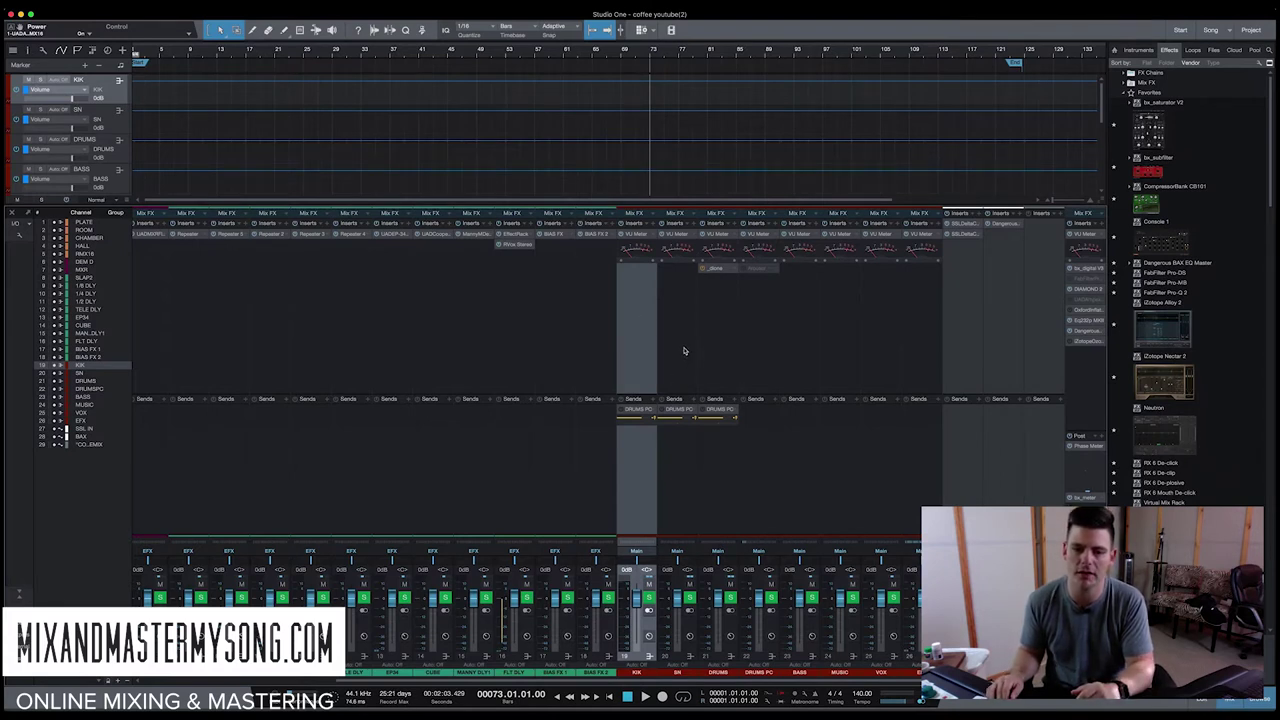
click(685, 351)
click(722, 361)
click(765, 355)
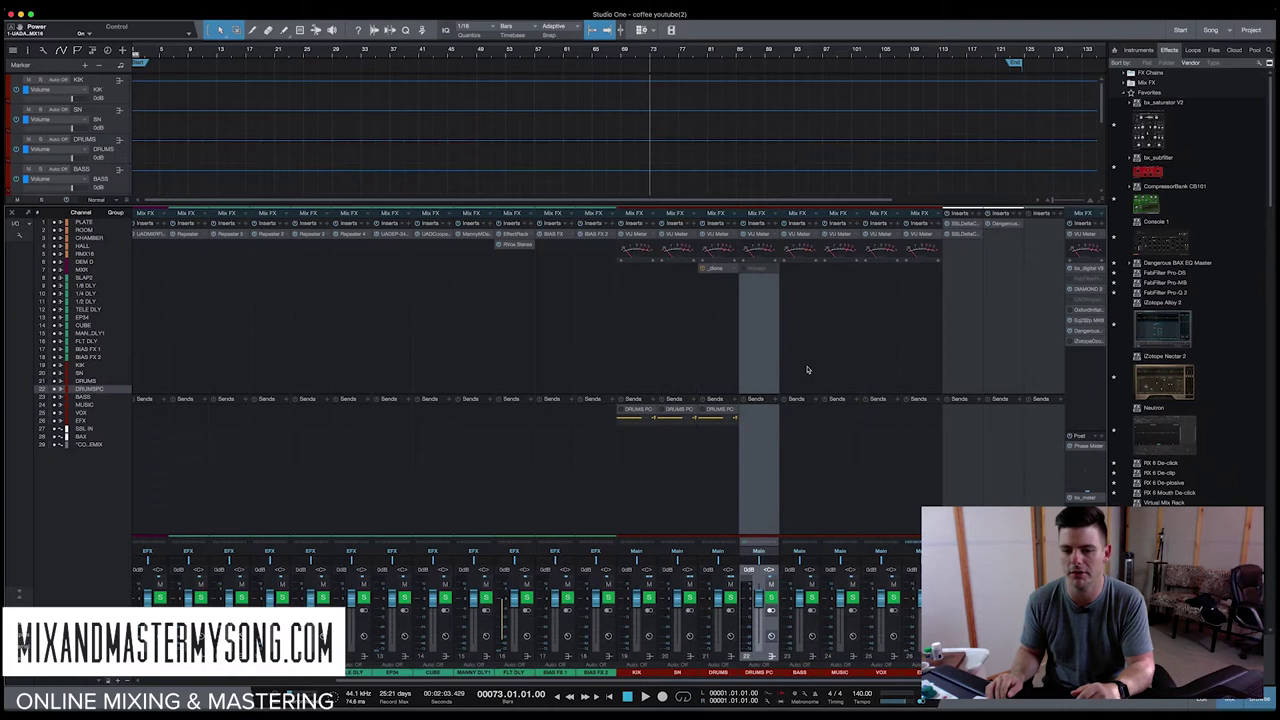
click(807, 368)
click(837, 367)
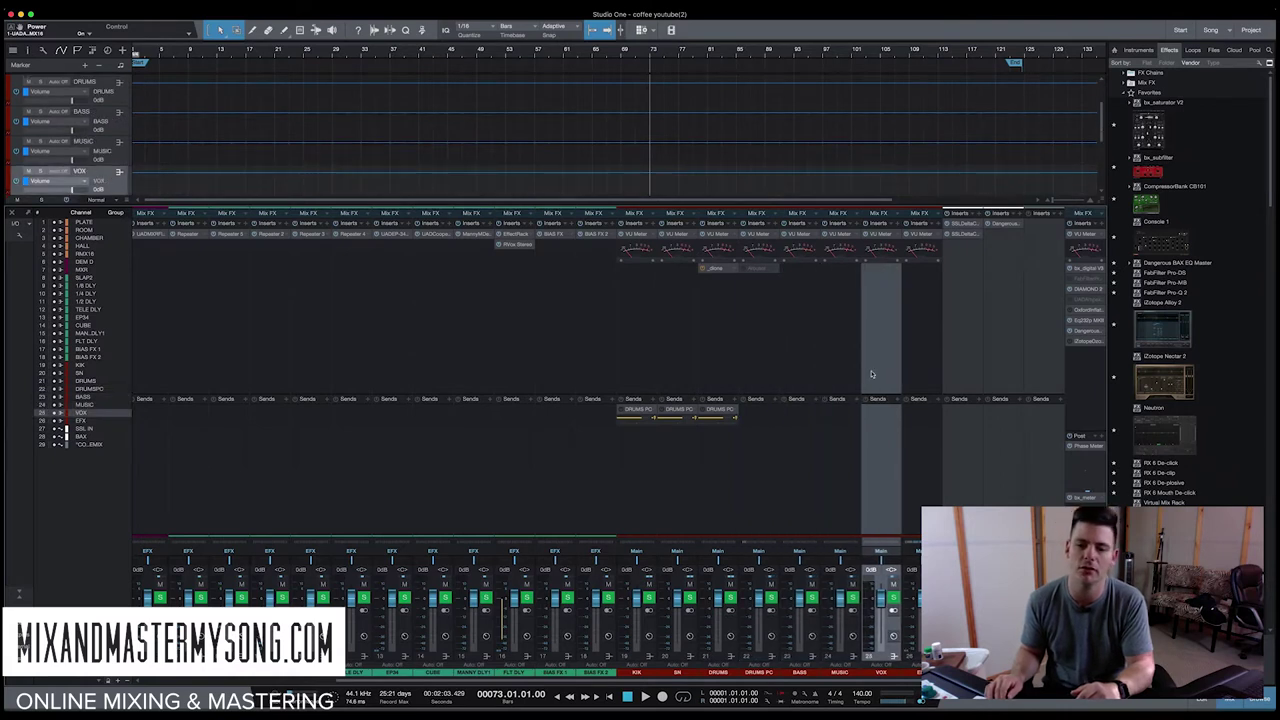
click(872, 374)
click(918, 370)
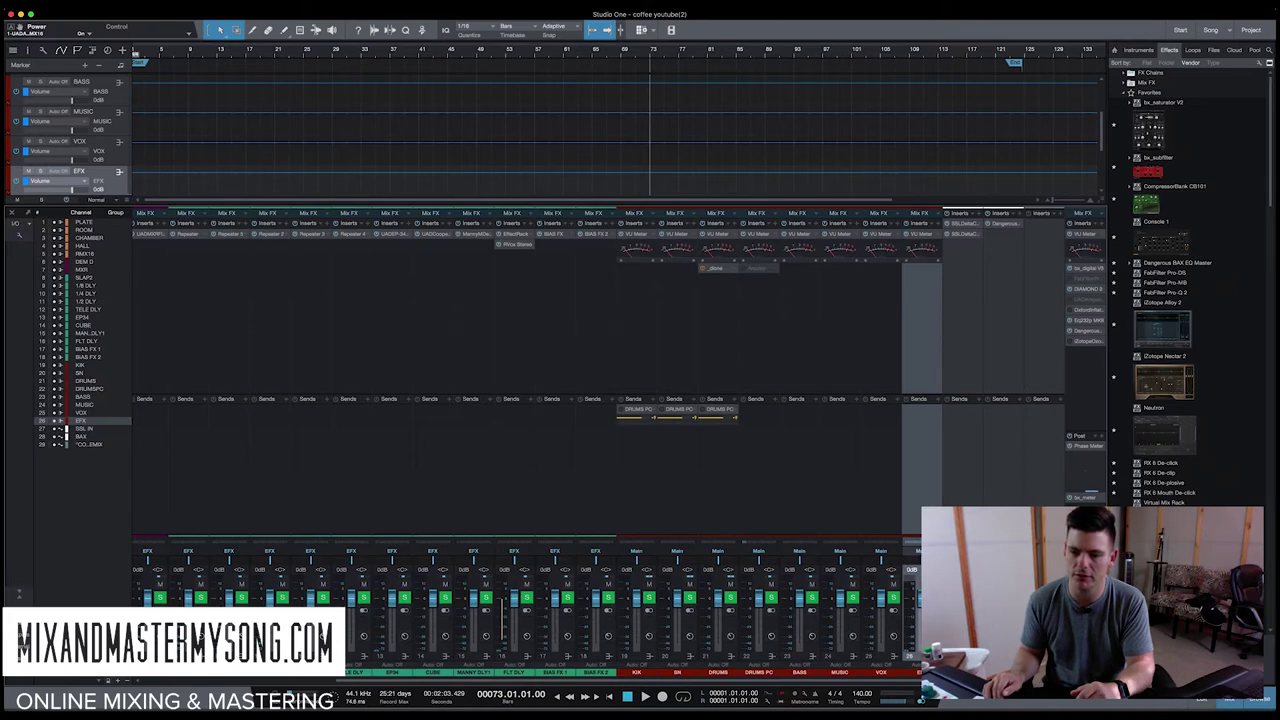
Step: Check the BAX and SSL IN channels, then revisit the KIK, SN, DRUMS PC and BASS buses
click(991, 498)
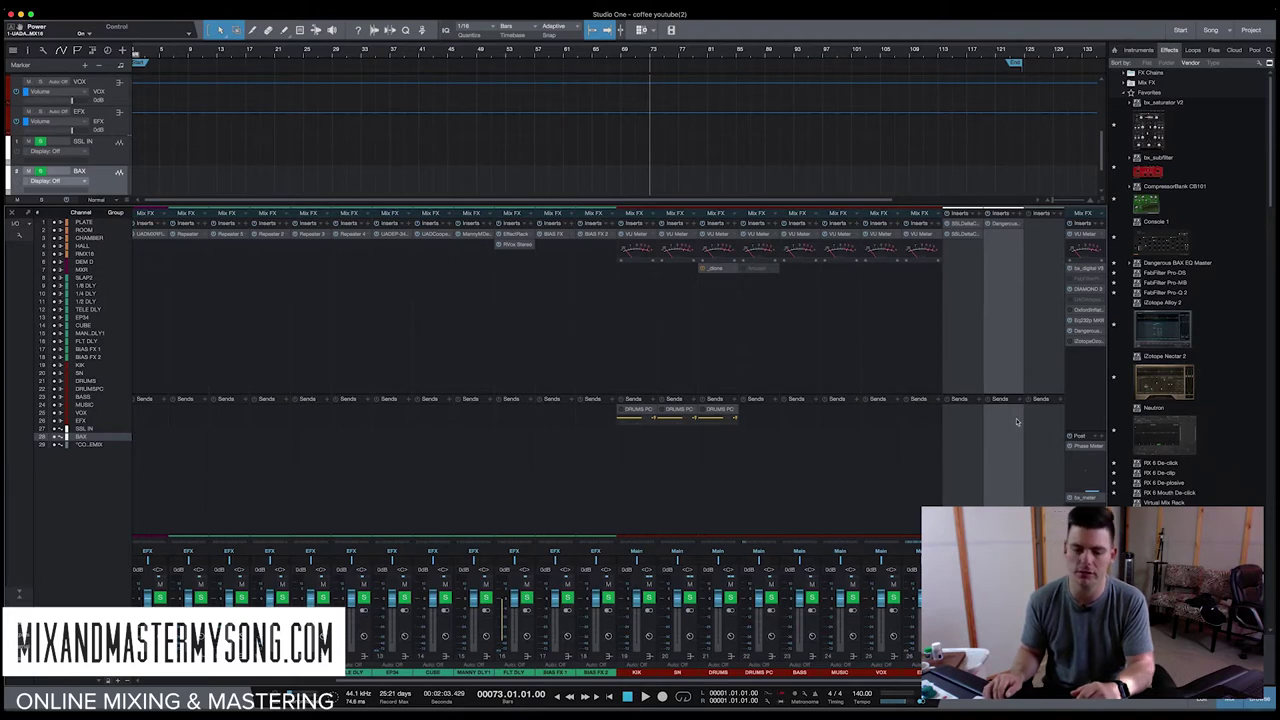
click(1002, 479)
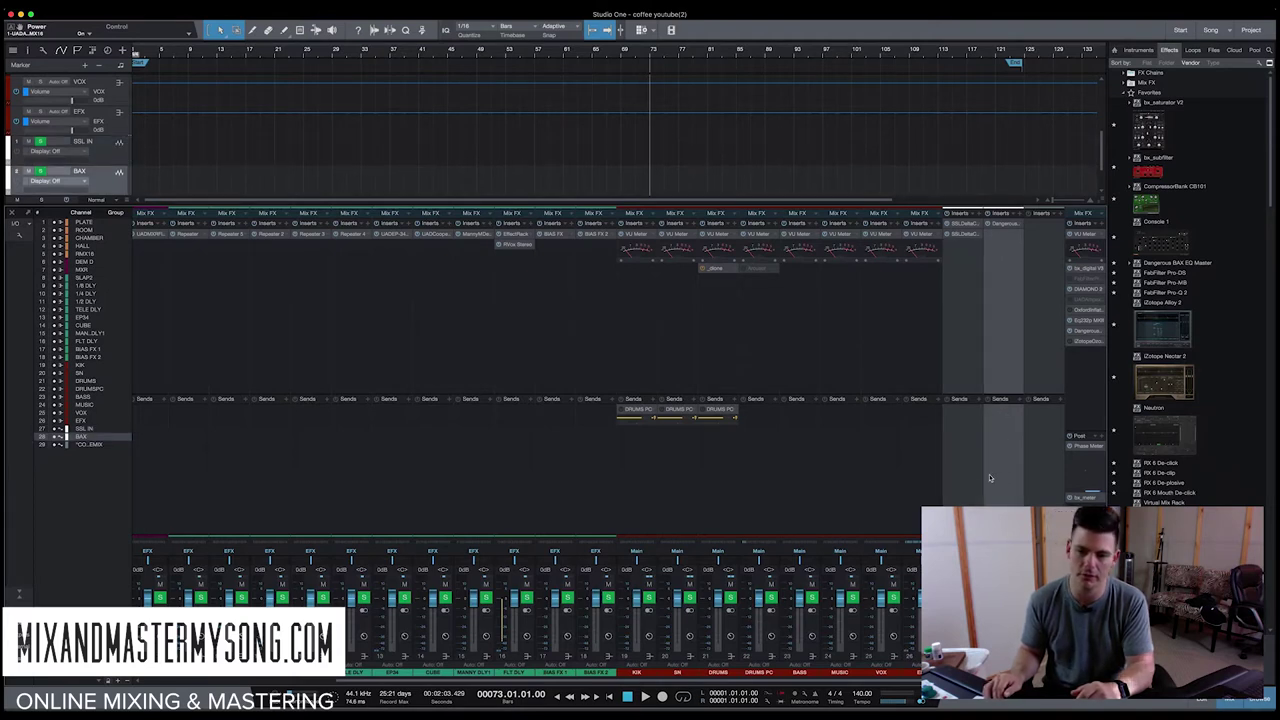
click(630, 489)
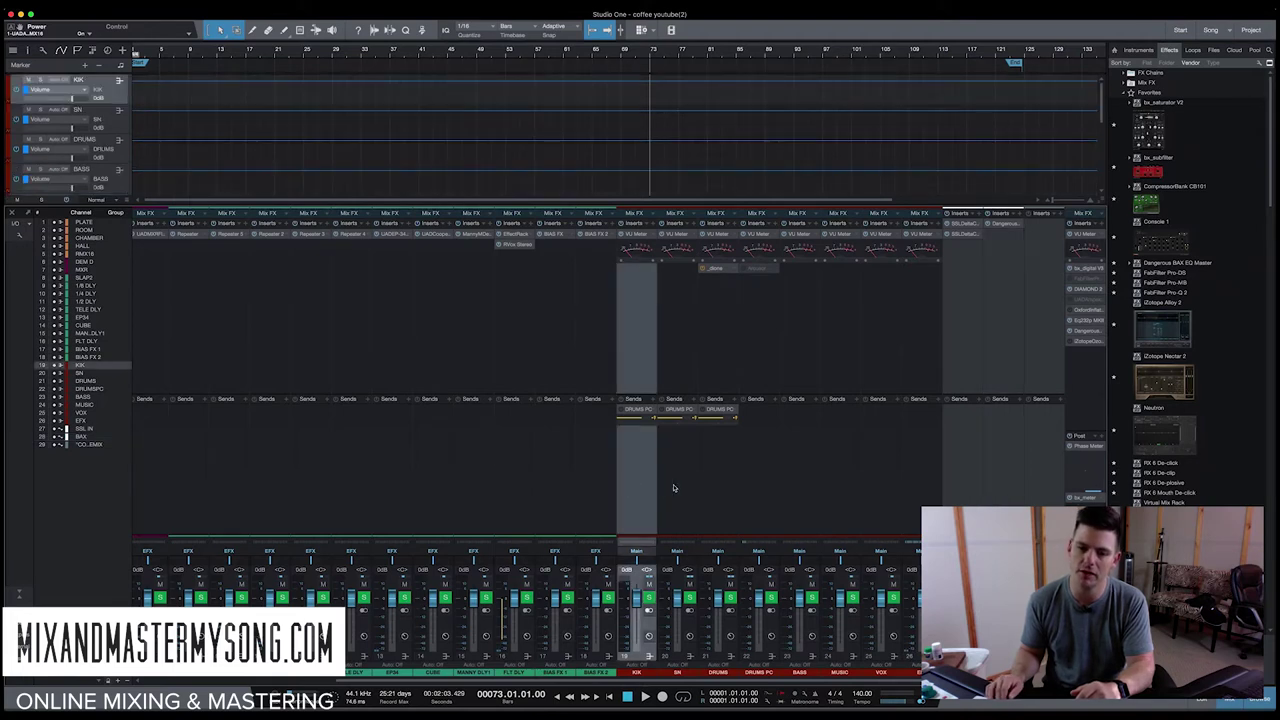
click(675, 488)
click(750, 491)
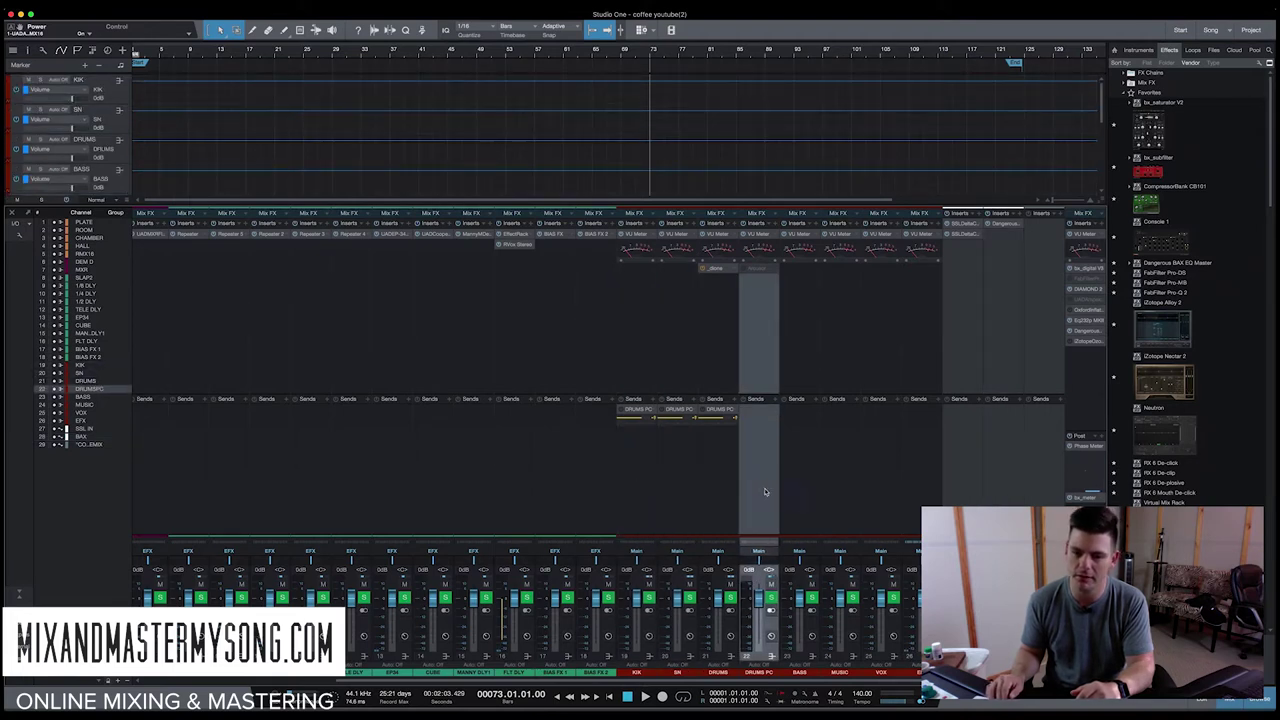
click(798, 494)
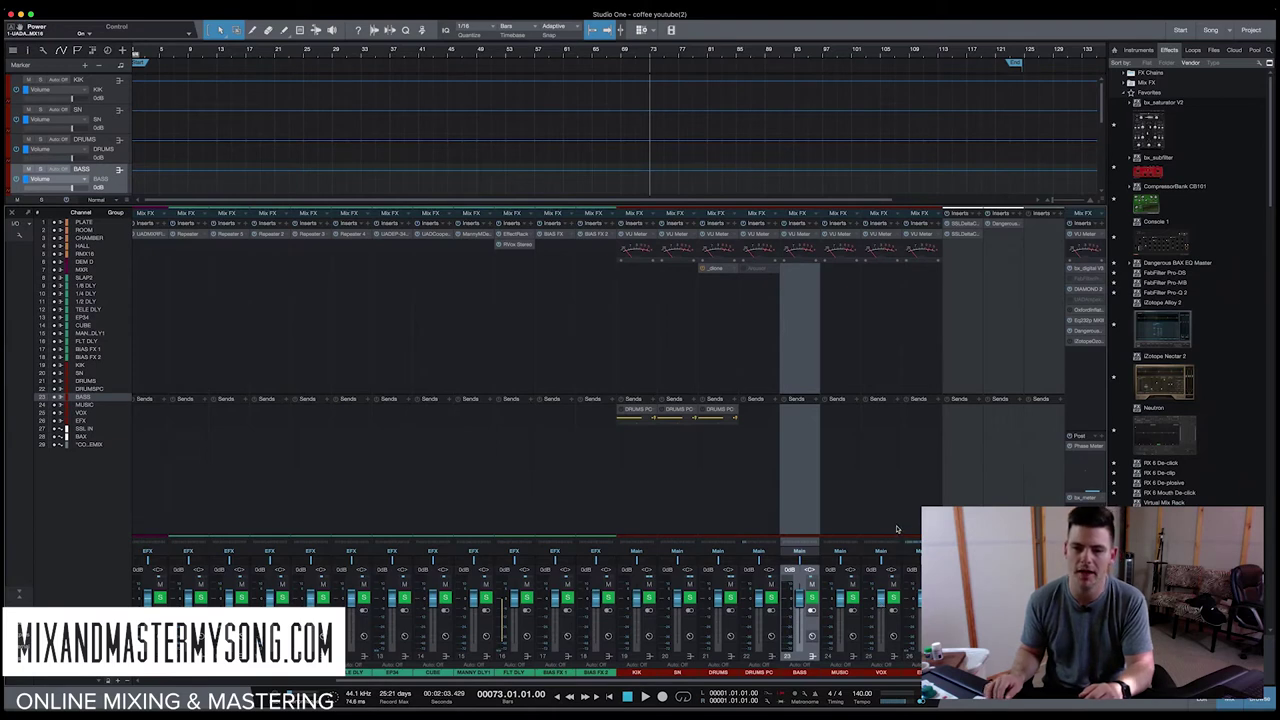
Step: Select the VOX bus, then run across the bus channels again from KIK to EFX
click(885, 299)
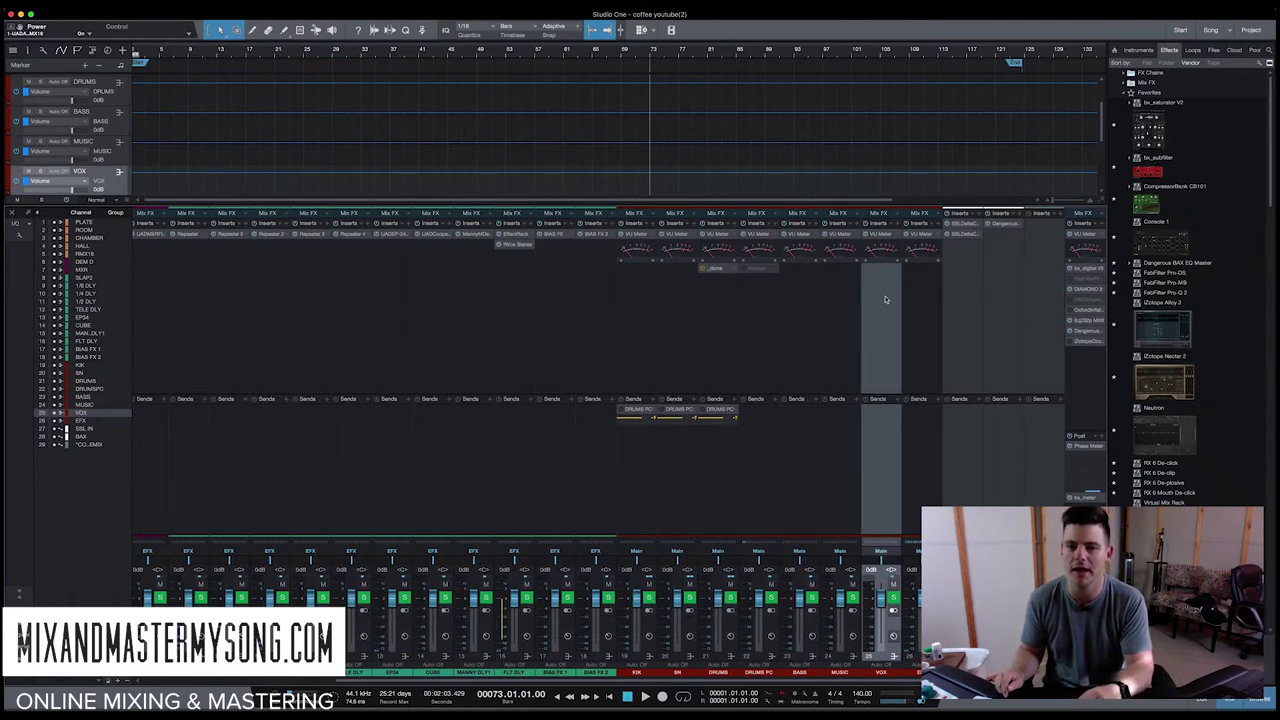
click(626, 311)
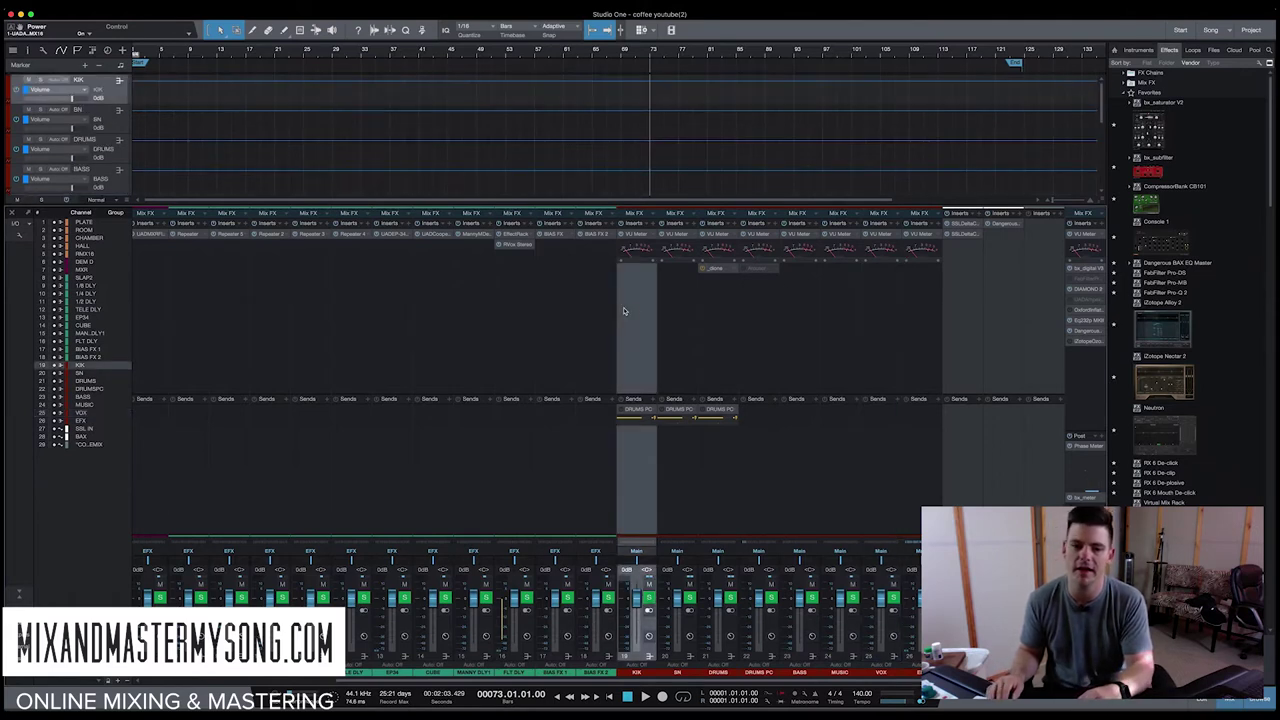
click(684, 311)
click(706, 311)
click(746, 311)
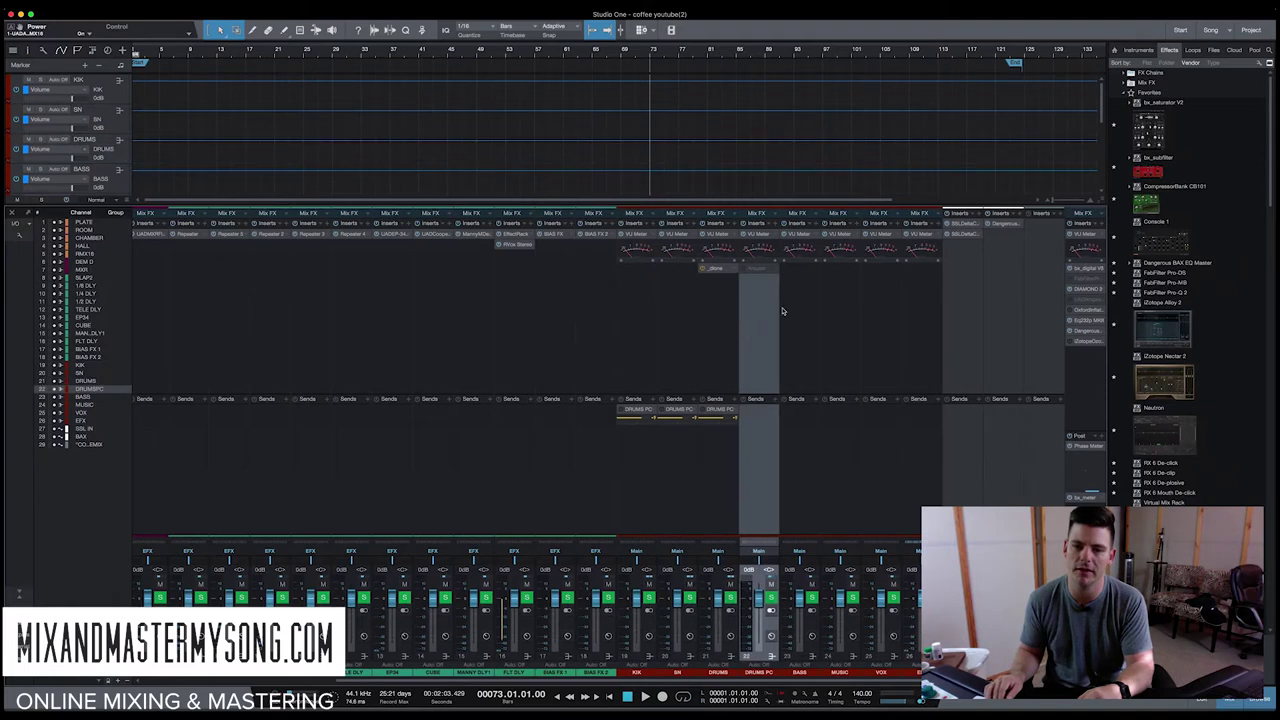
click(784, 311)
click(842, 311)
click(865, 311)
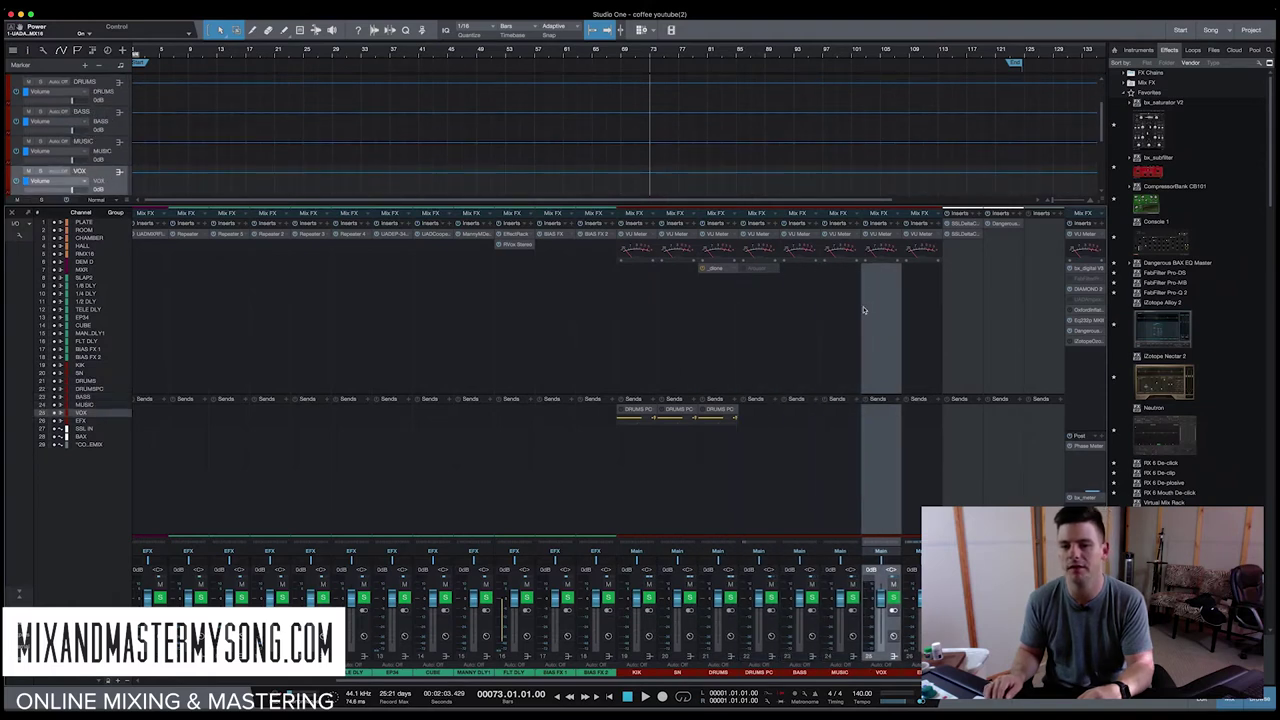
click(915, 311)
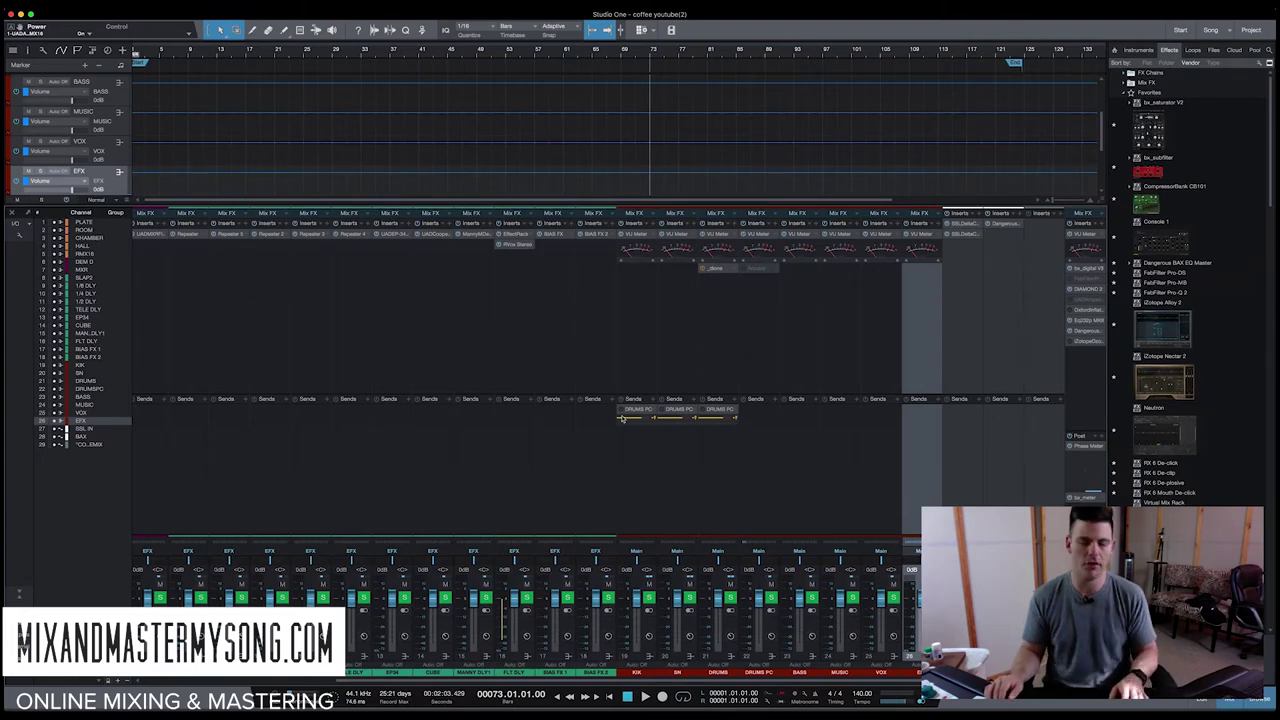
Step: Hide the mixer and move the playhead to bar 32, then bar 45
key(F3)
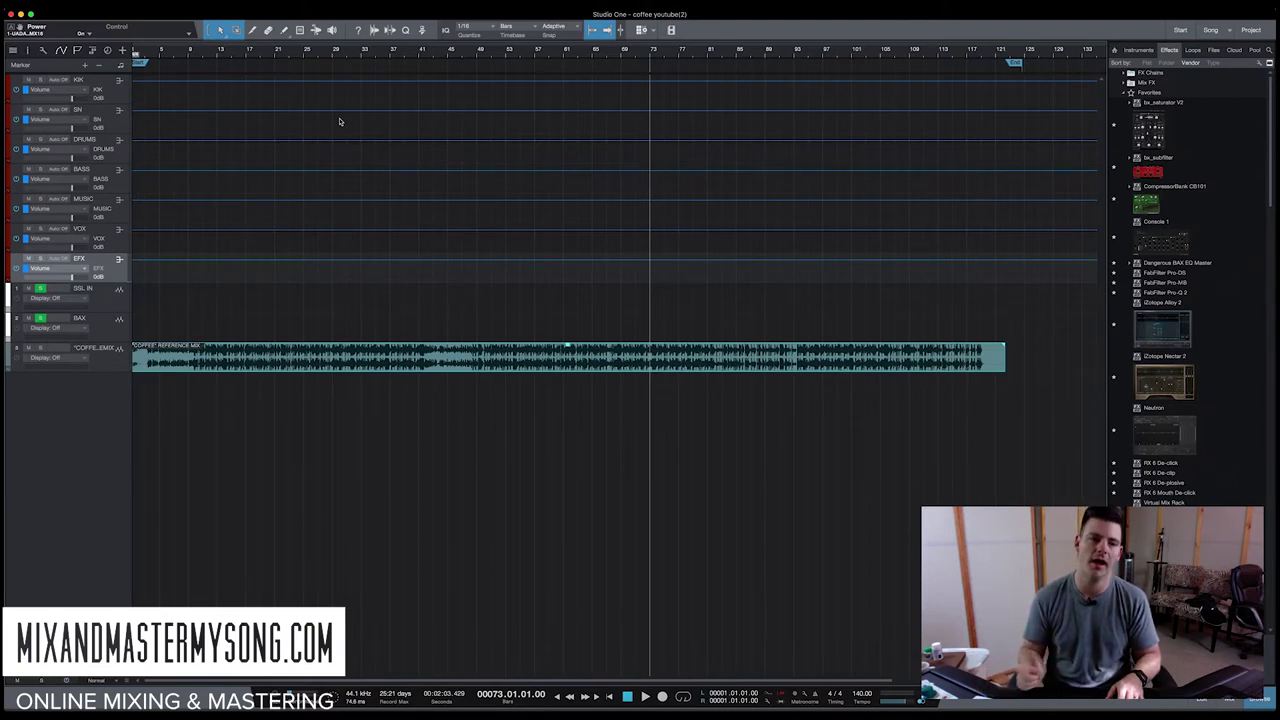
click(355, 393)
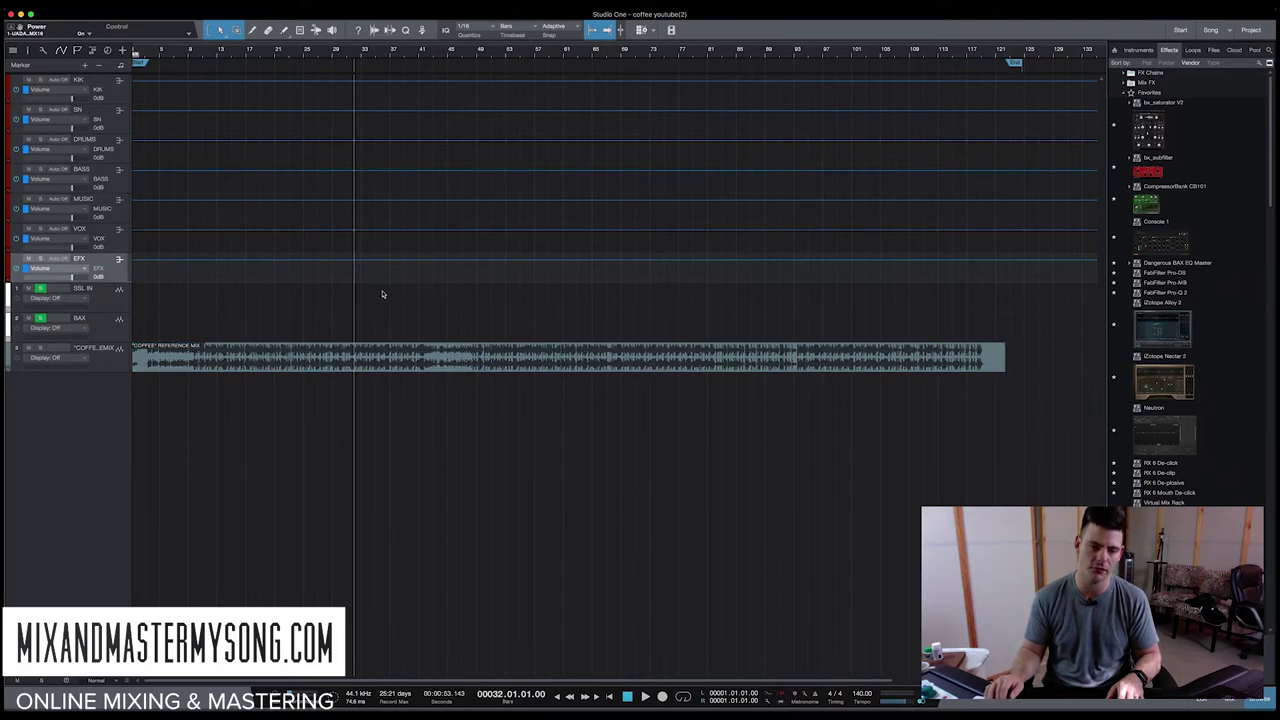
click(448, 395)
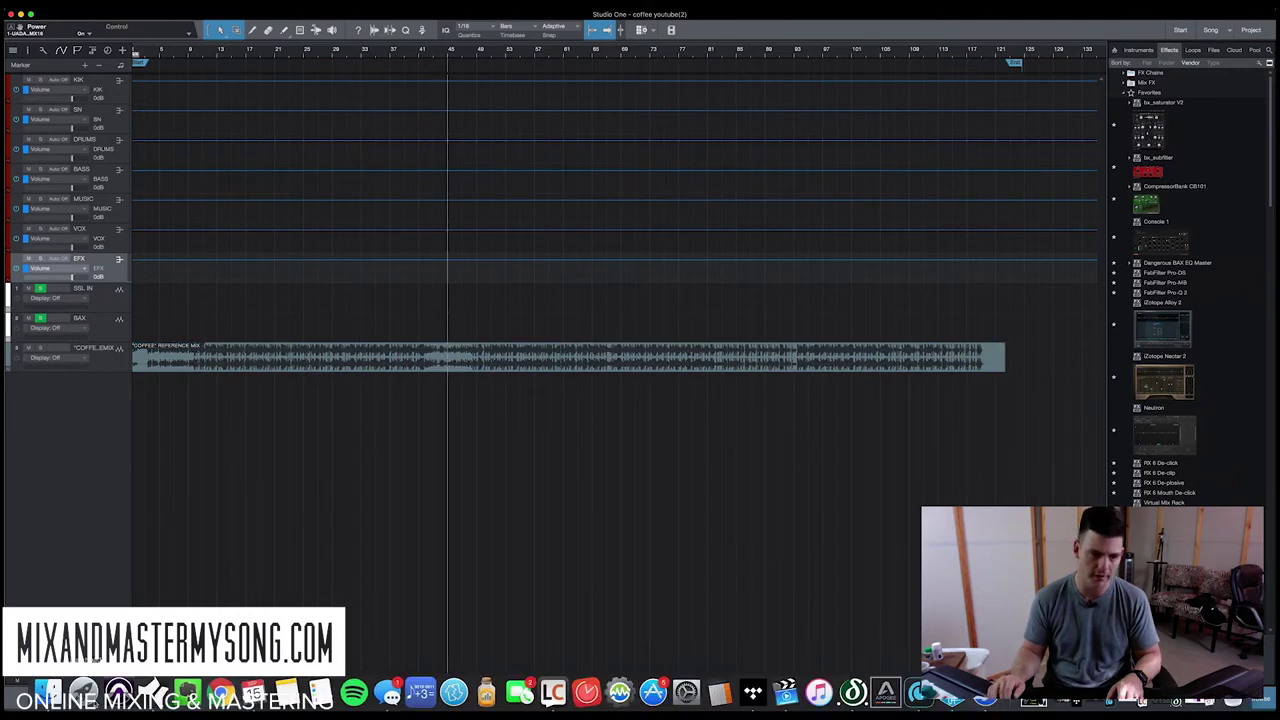
Step: Open the Media folder of WAV stems and select the "JUST FOR YOU" BRIDGE VOX.wav file
click(84, 692)
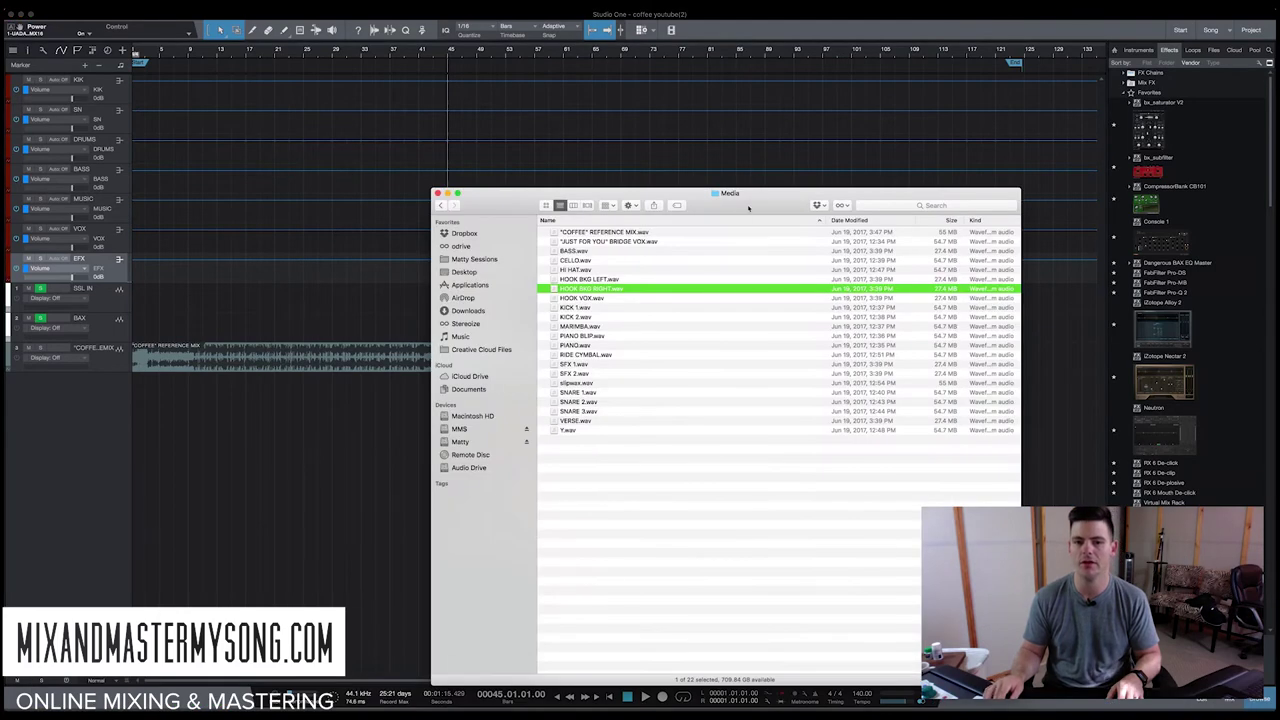
drag(748, 207, 673, 177)
click(651, 457)
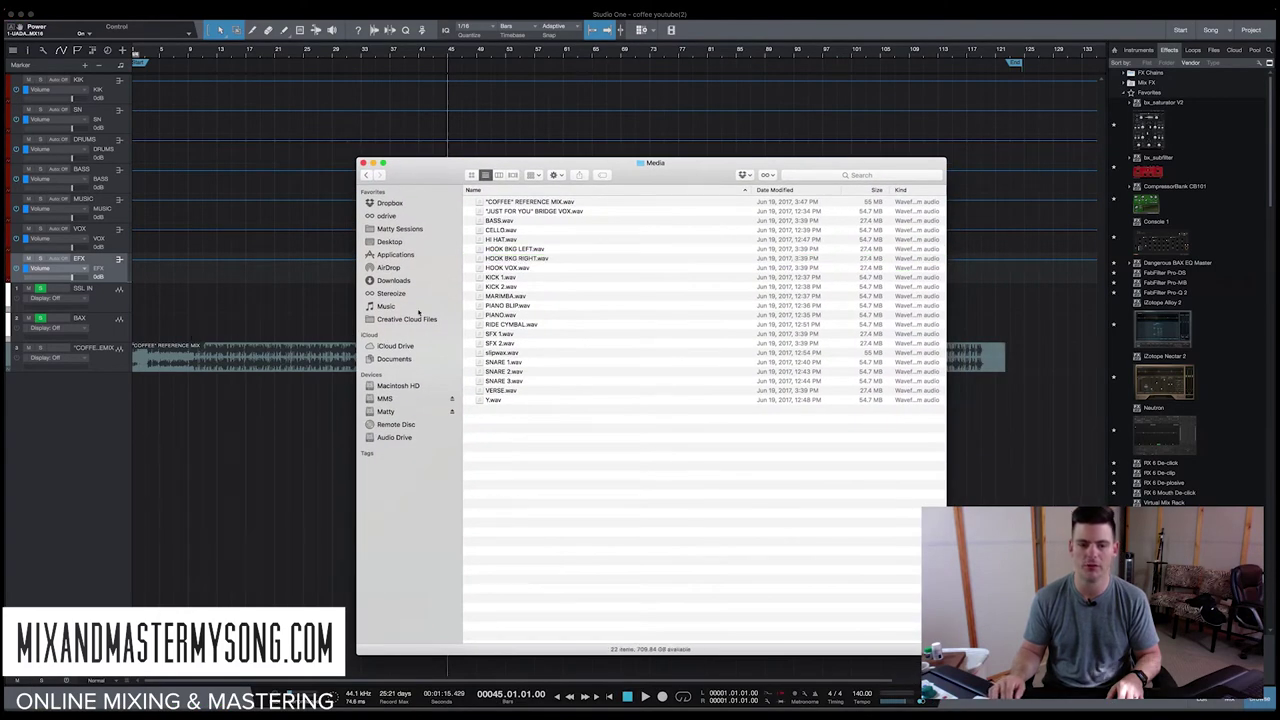
click(520, 212)
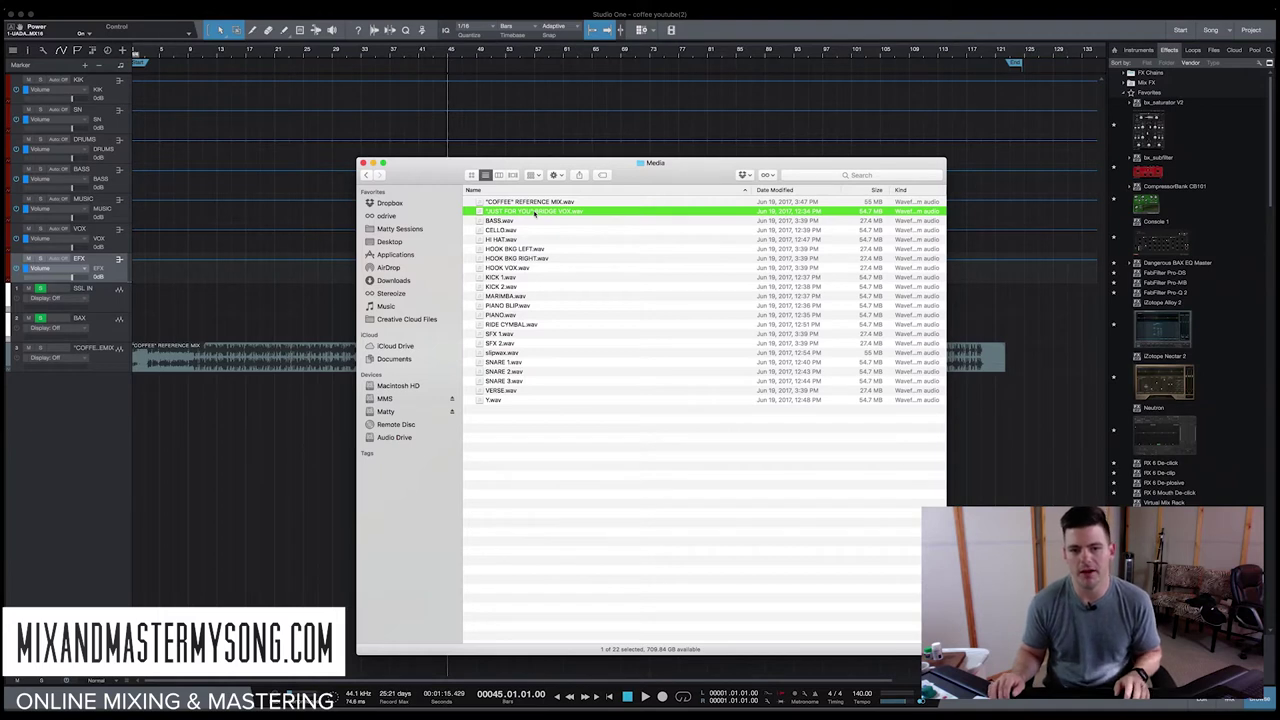
right_click(535, 212)
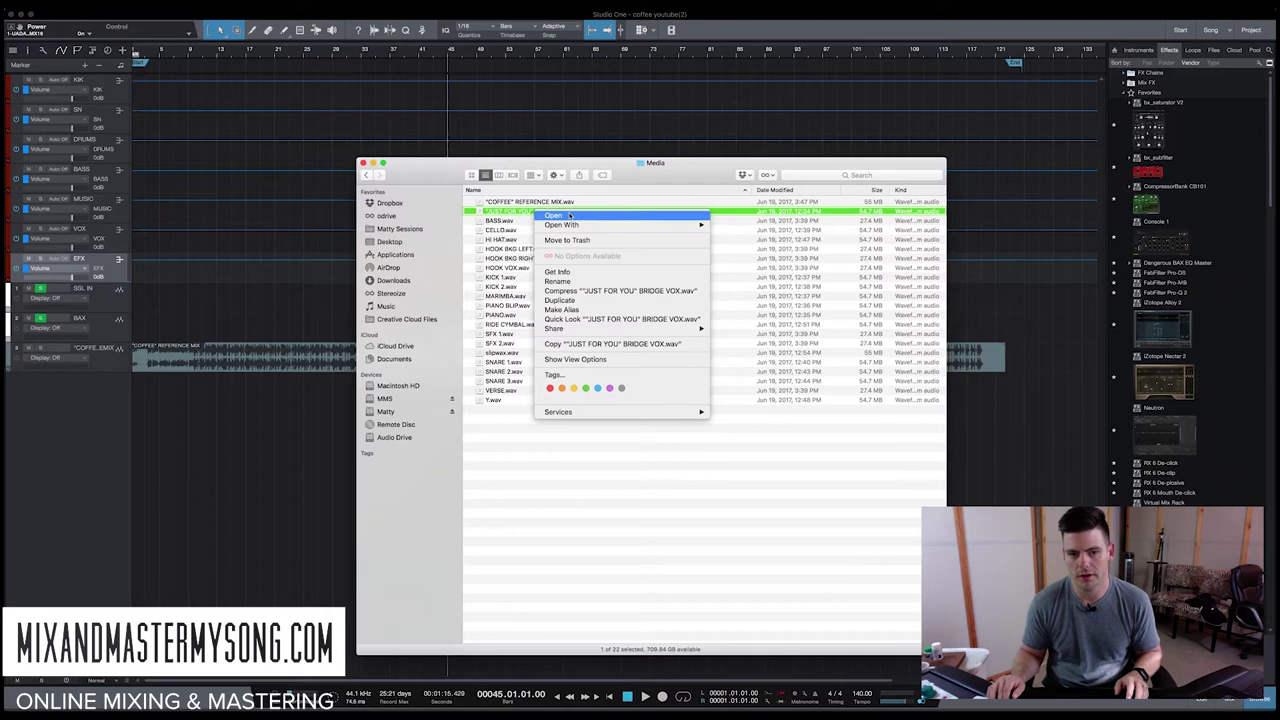
mouse_move(568, 225)
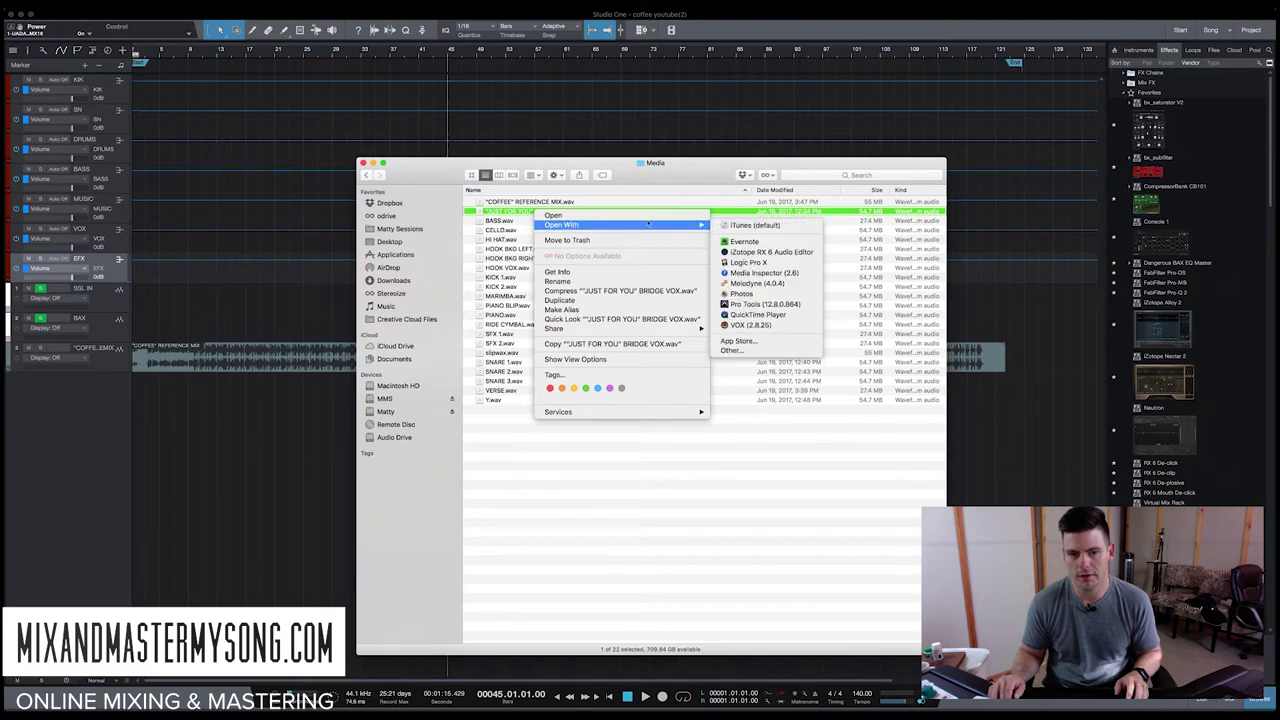
click(750, 273)
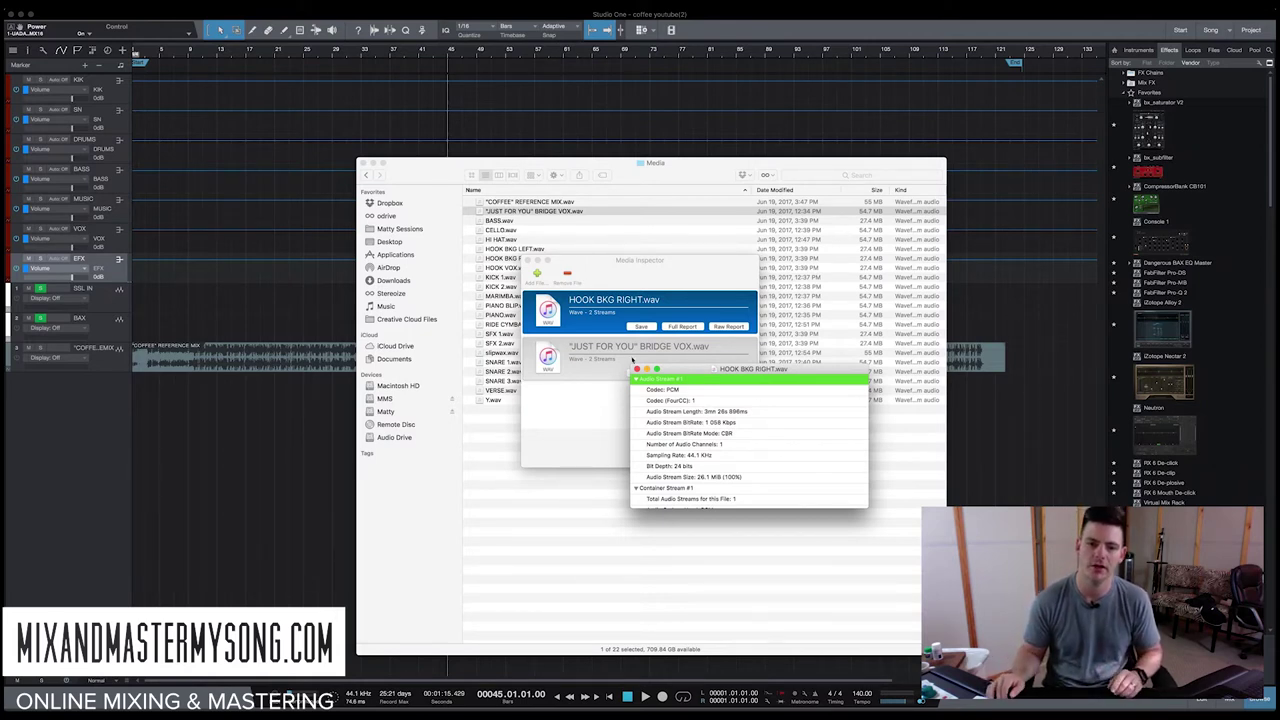
click(636, 369)
drag(706, 280, 698, 276)
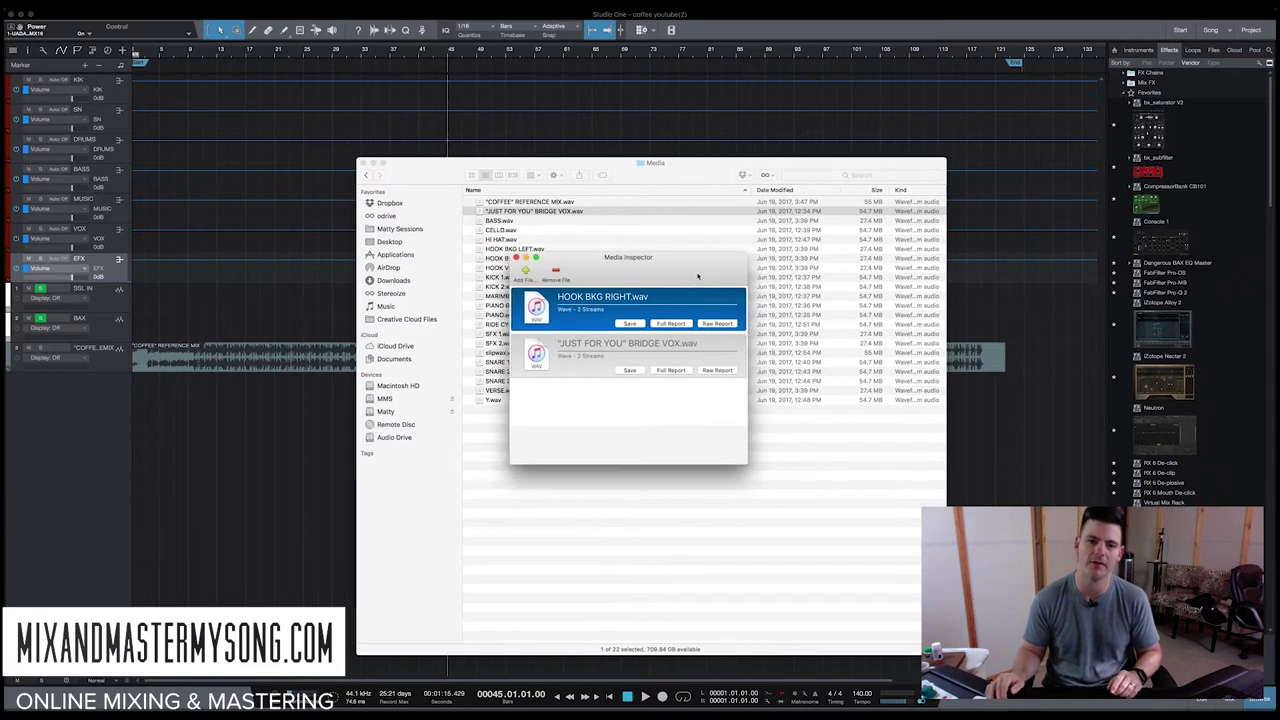
click(516, 258)
drag(629, 176, 794, 175)
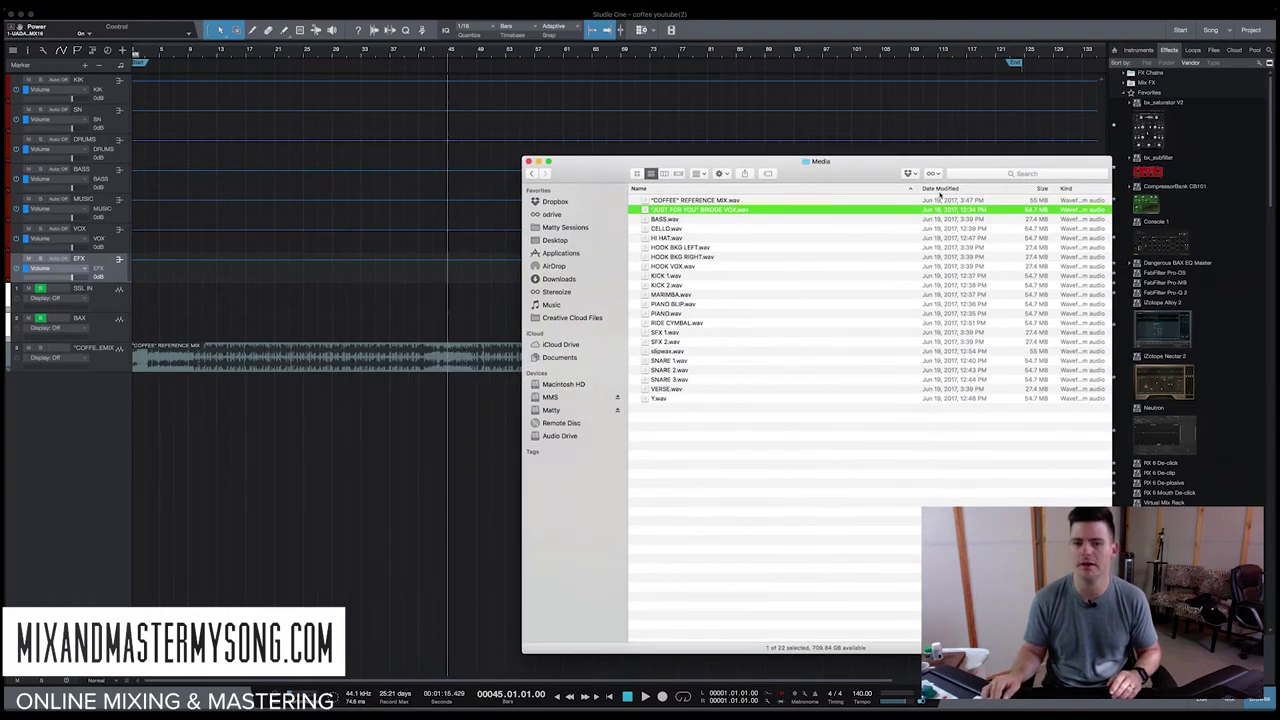
Step: Import the 21 stems from the bridge vocal through Y.wav into the arrangement and confirm the dialog
shift+click(676, 401)
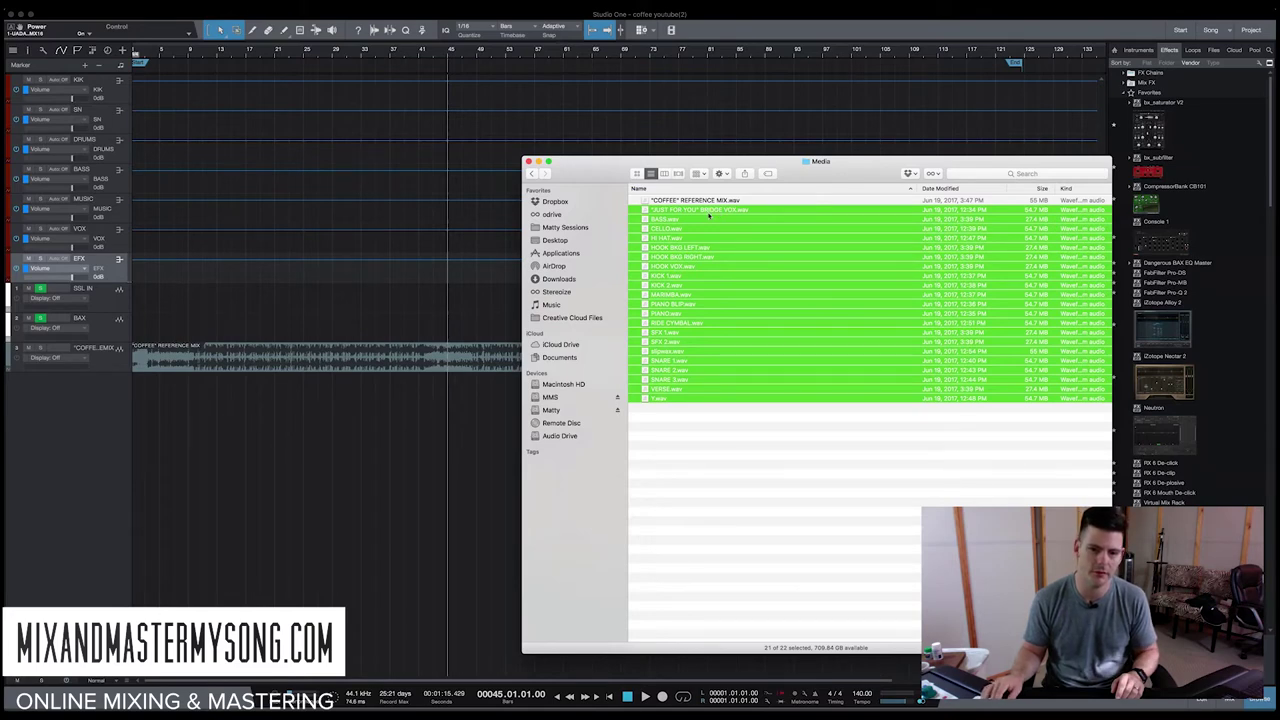
drag(708, 215, 137, 455)
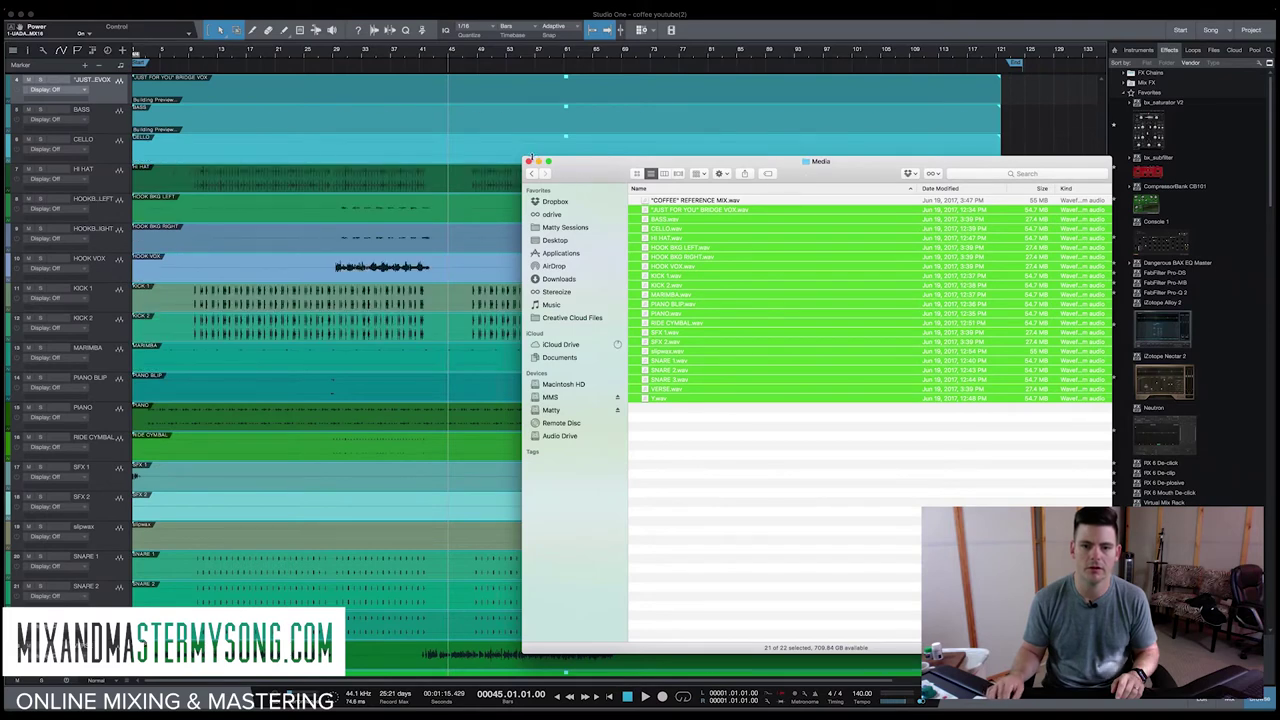
click(529, 161)
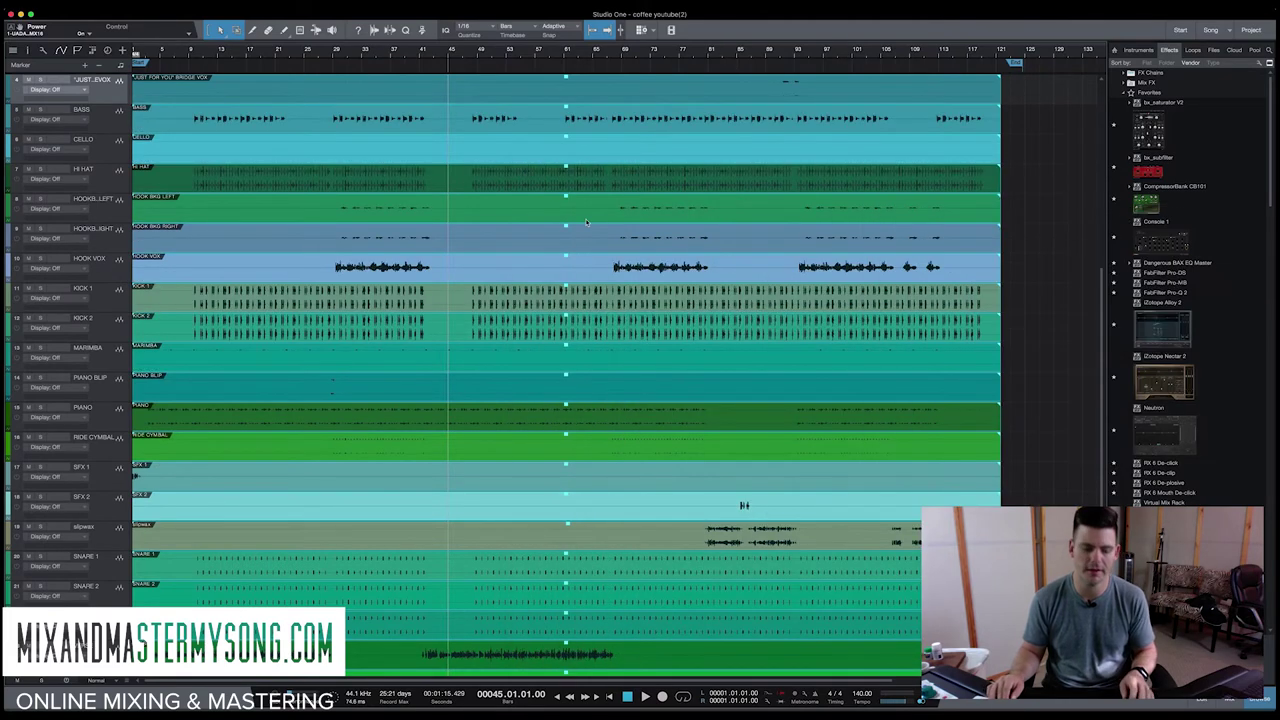
click(668, 261)
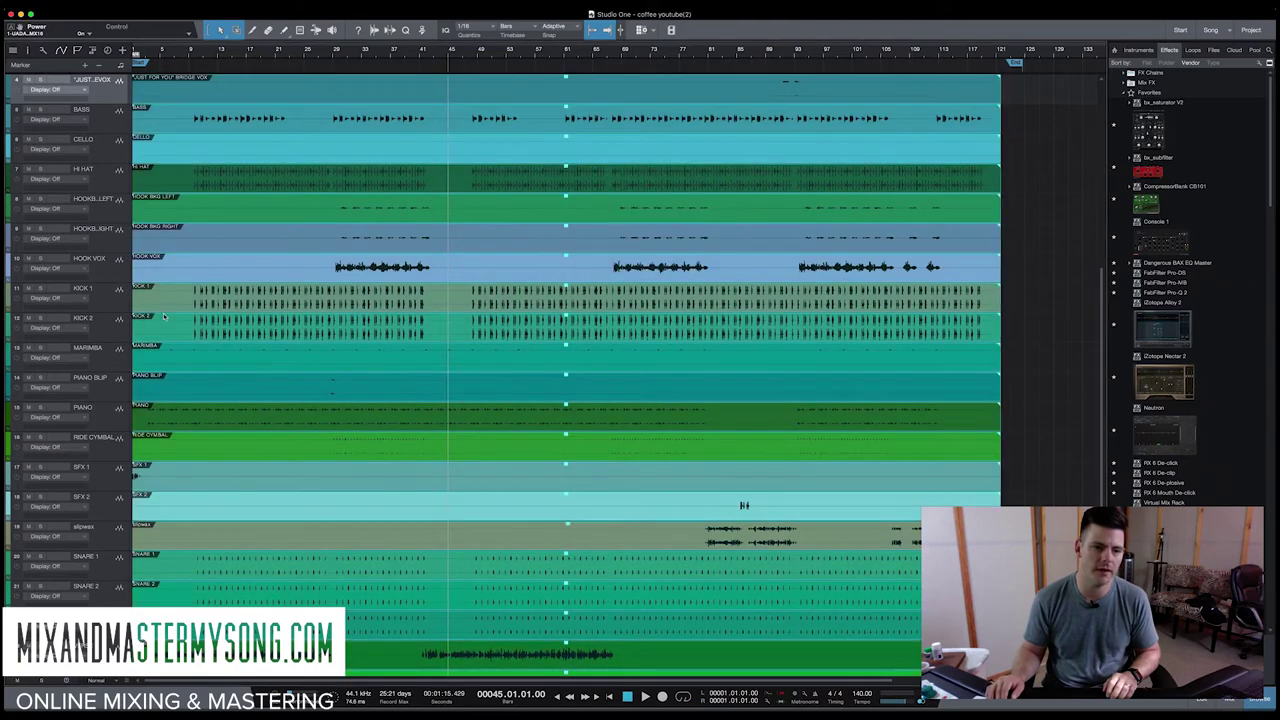
Step: Browse the new stem tracks, selecting KICK 1, KICK 2, MARIMBA, PIANO BLIP and SNARE 1
click(110, 296)
click(113, 325)
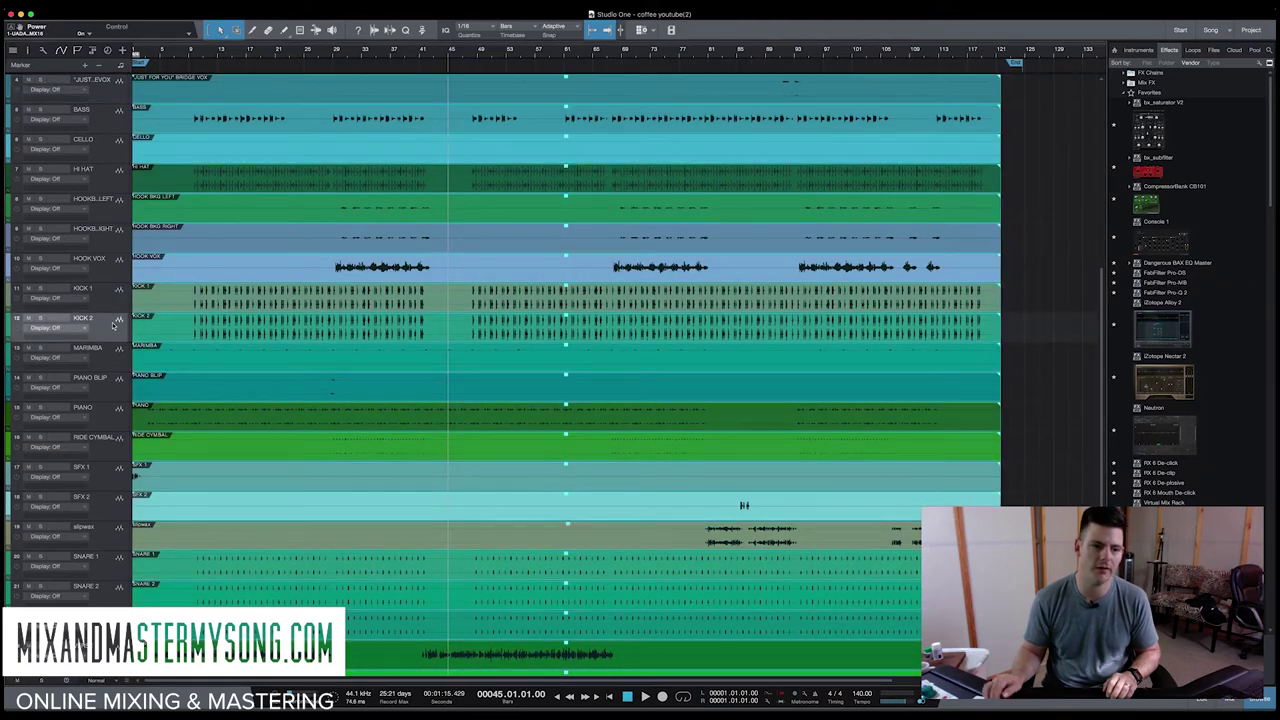
click(118, 380)
click(102, 360)
click(102, 326)
click(102, 295)
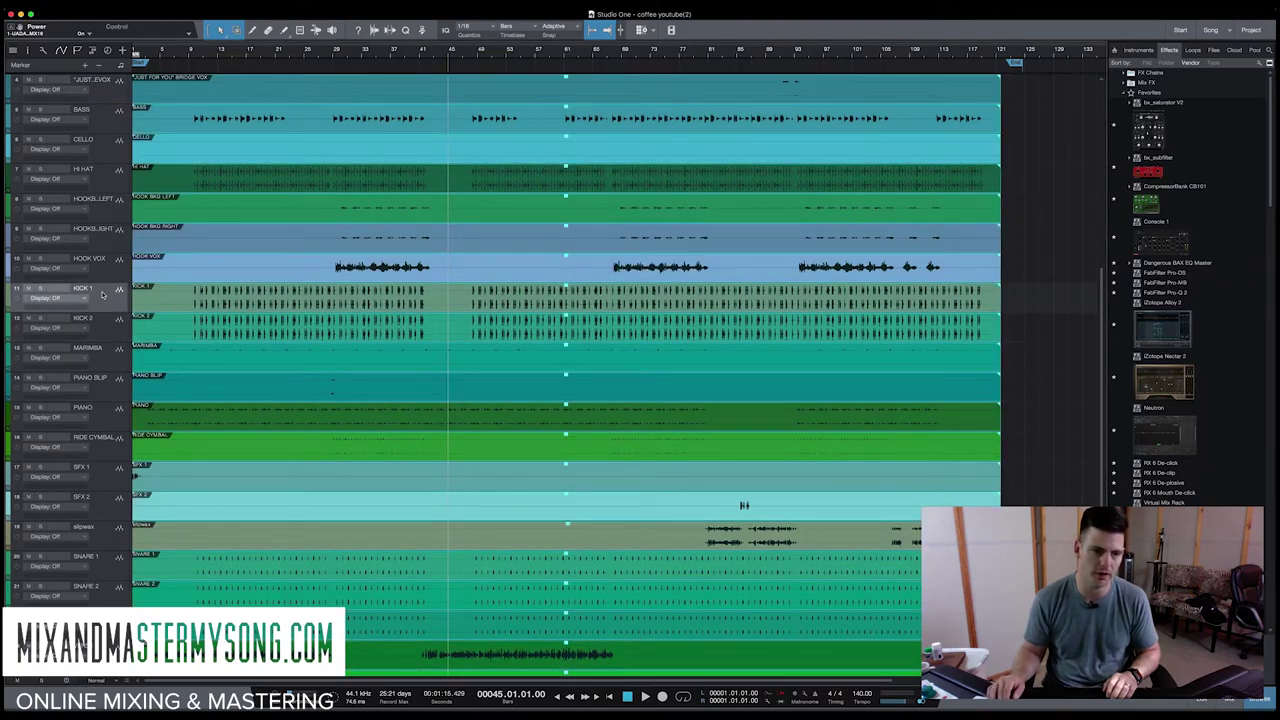
click(102, 322)
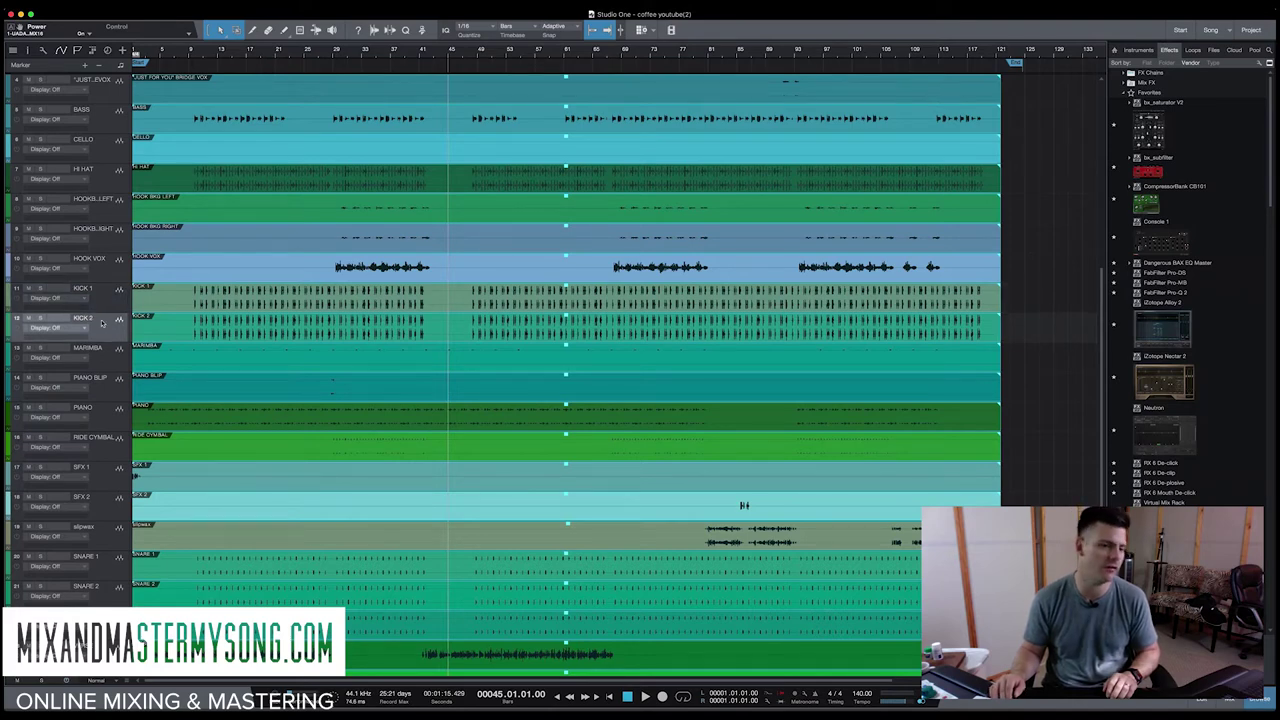
click(90, 562)
scroll(150, 456, up, 3)
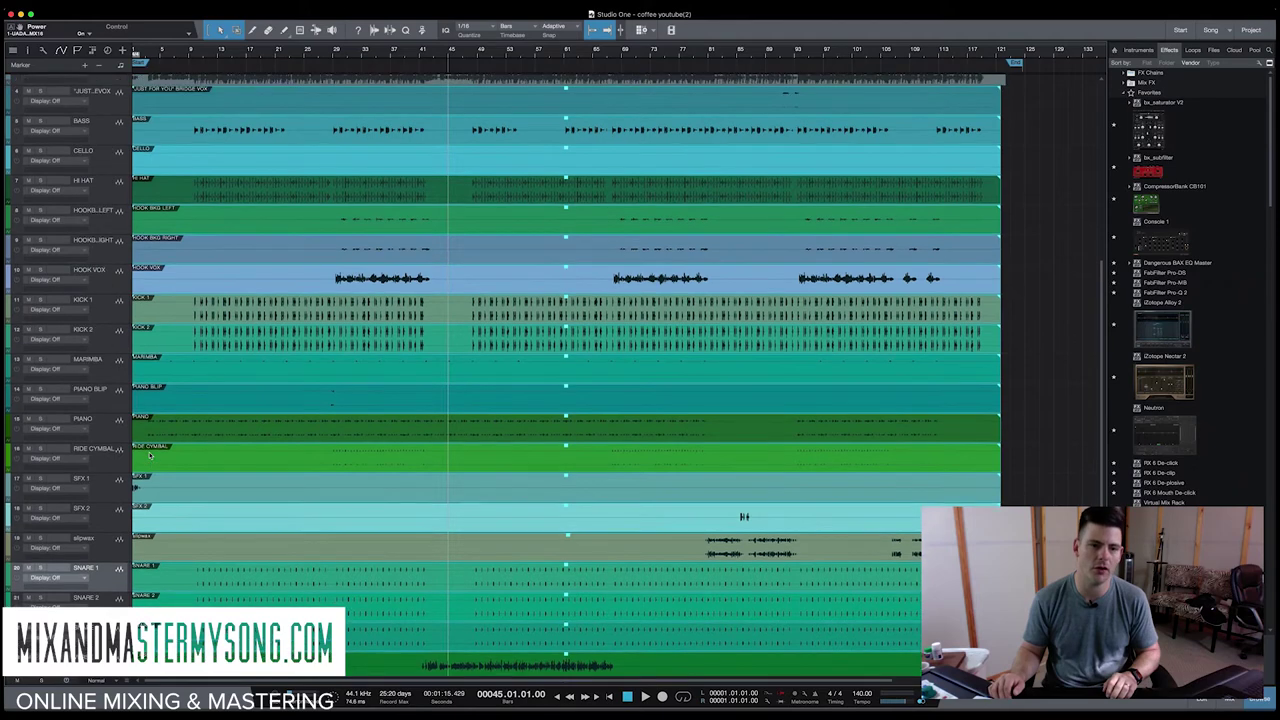
scroll(148, 276, up, 3)
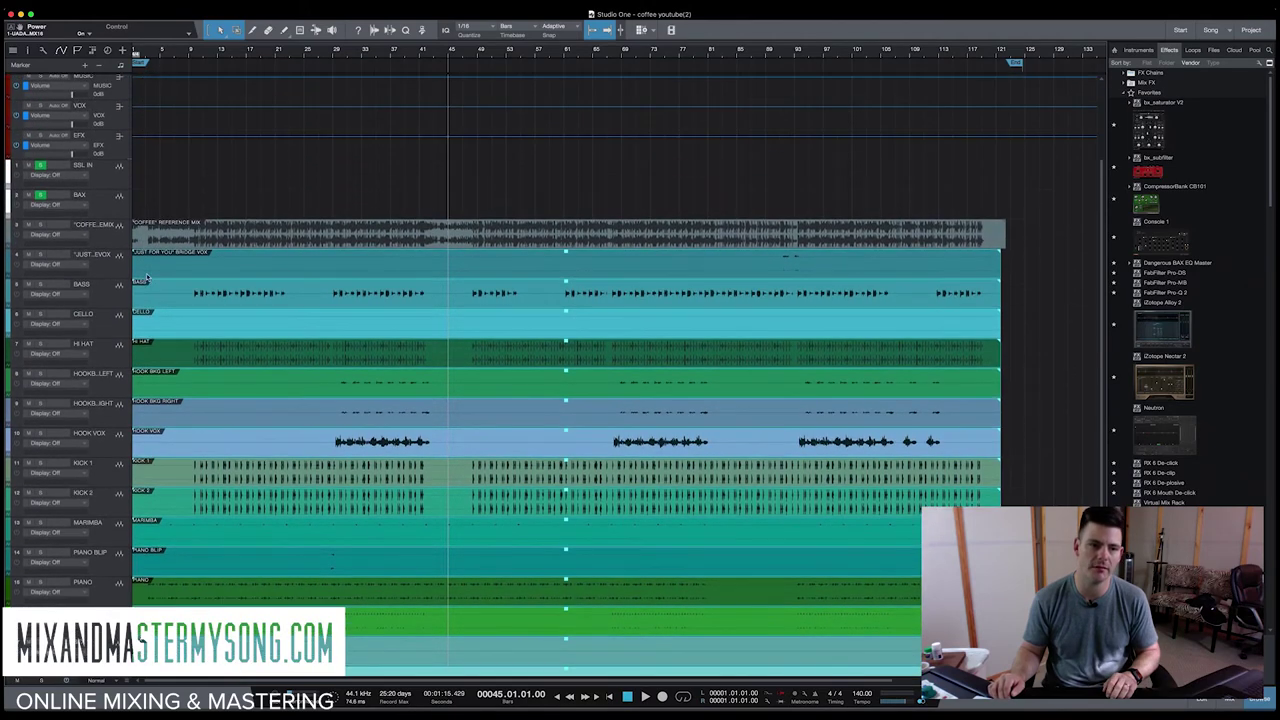
Step: Look over the DRUMS, BASS and MUSIC bus tracks at the top of the list
scroll(117, 226, up, 4)
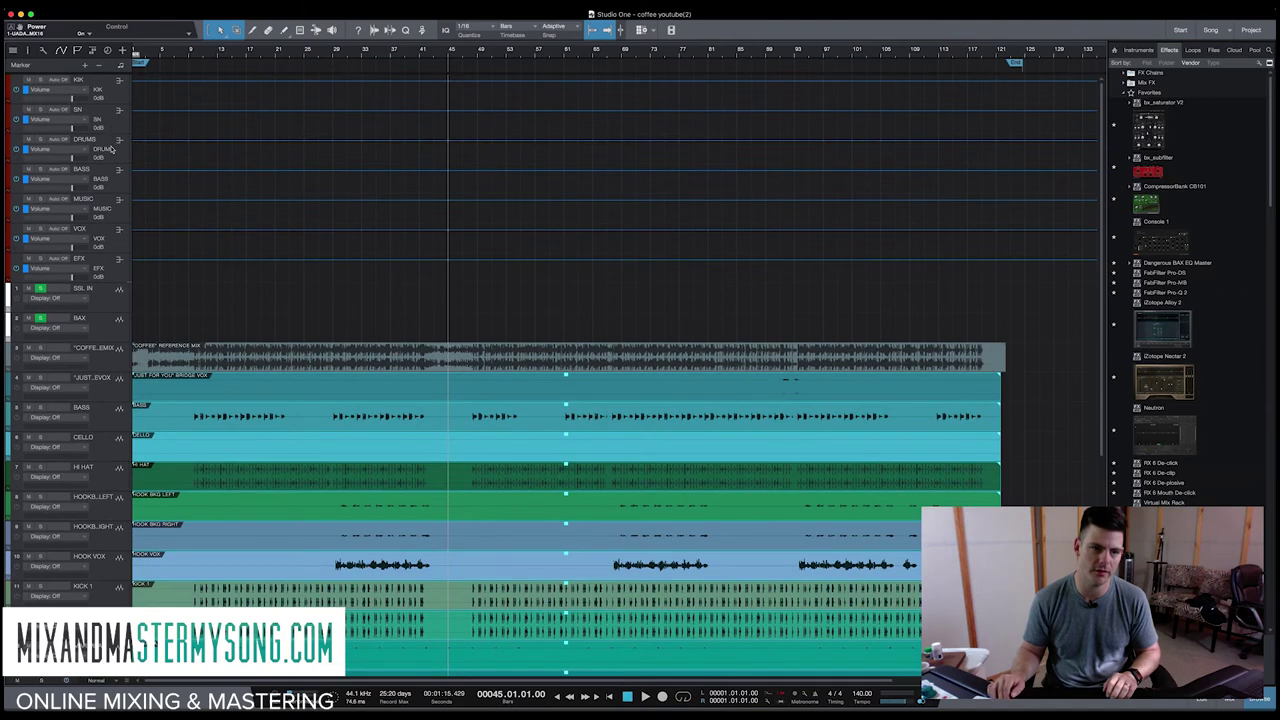
click(111, 148)
click(113, 180)
click(112, 219)
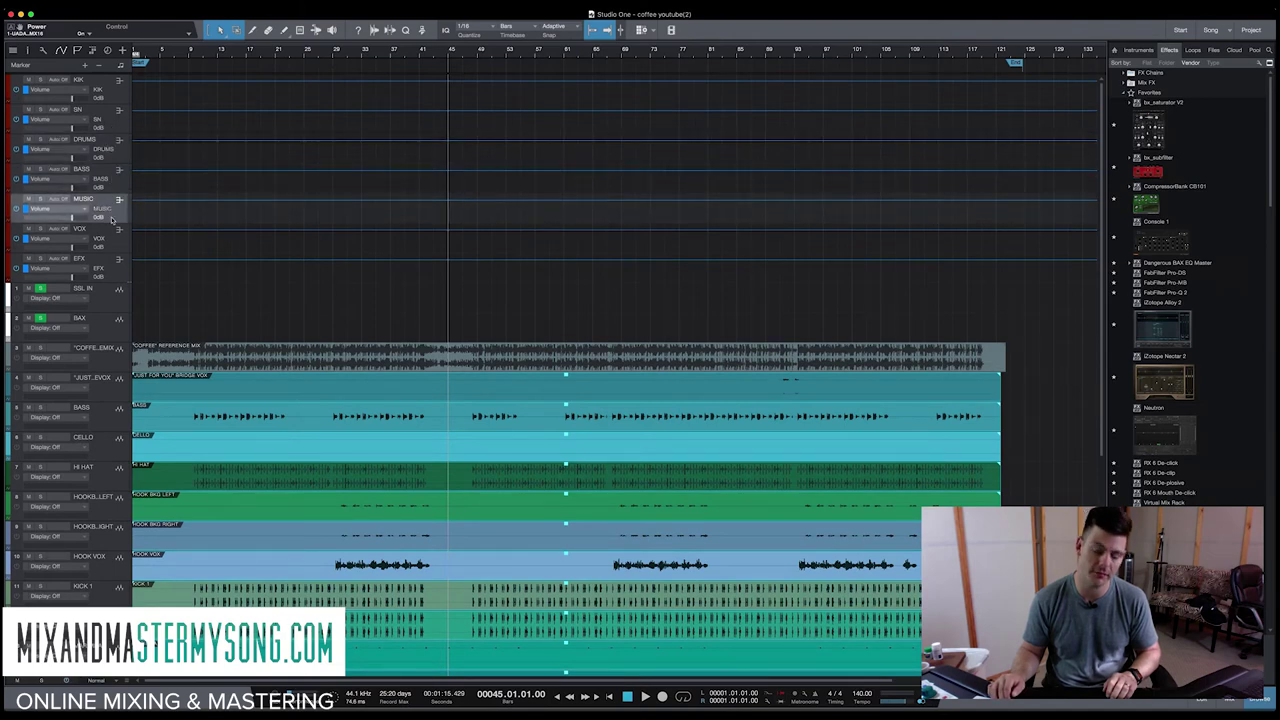
Step: Mute the COFFEE reference mix track, then select KICK 1
scroll(112, 266, down, 1)
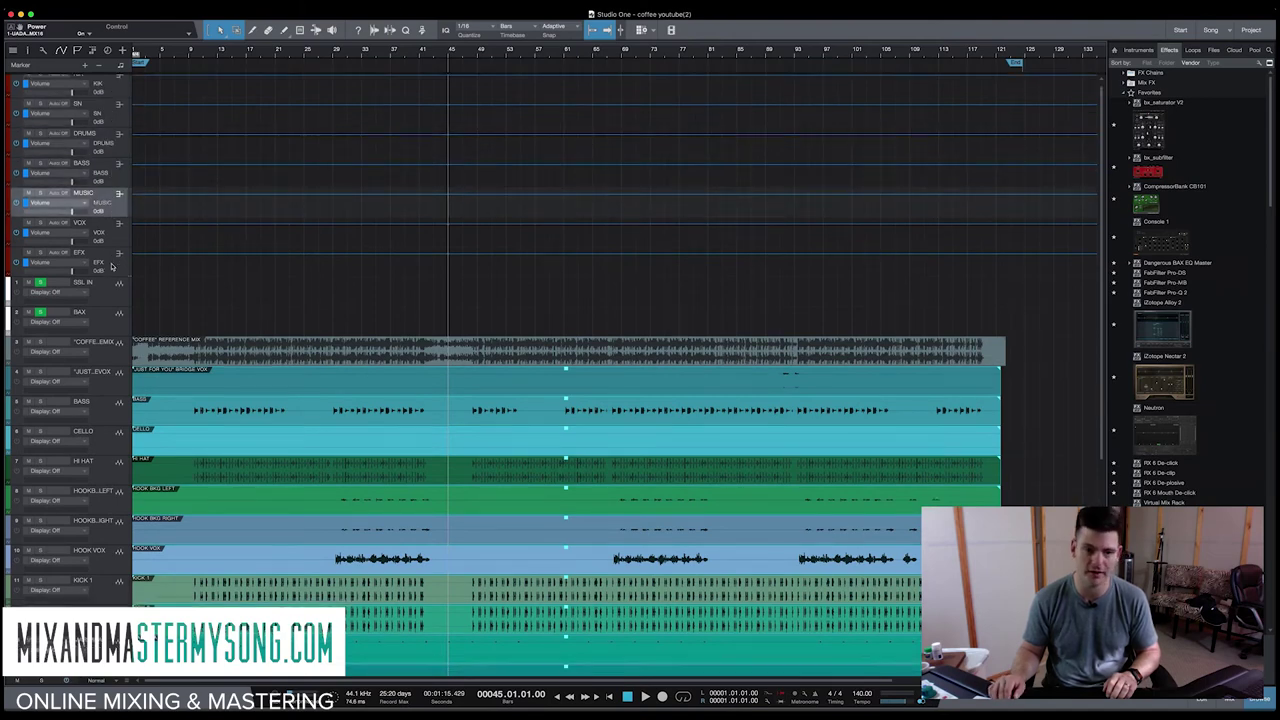
scroll(112, 266, down, 2)
click(27, 330)
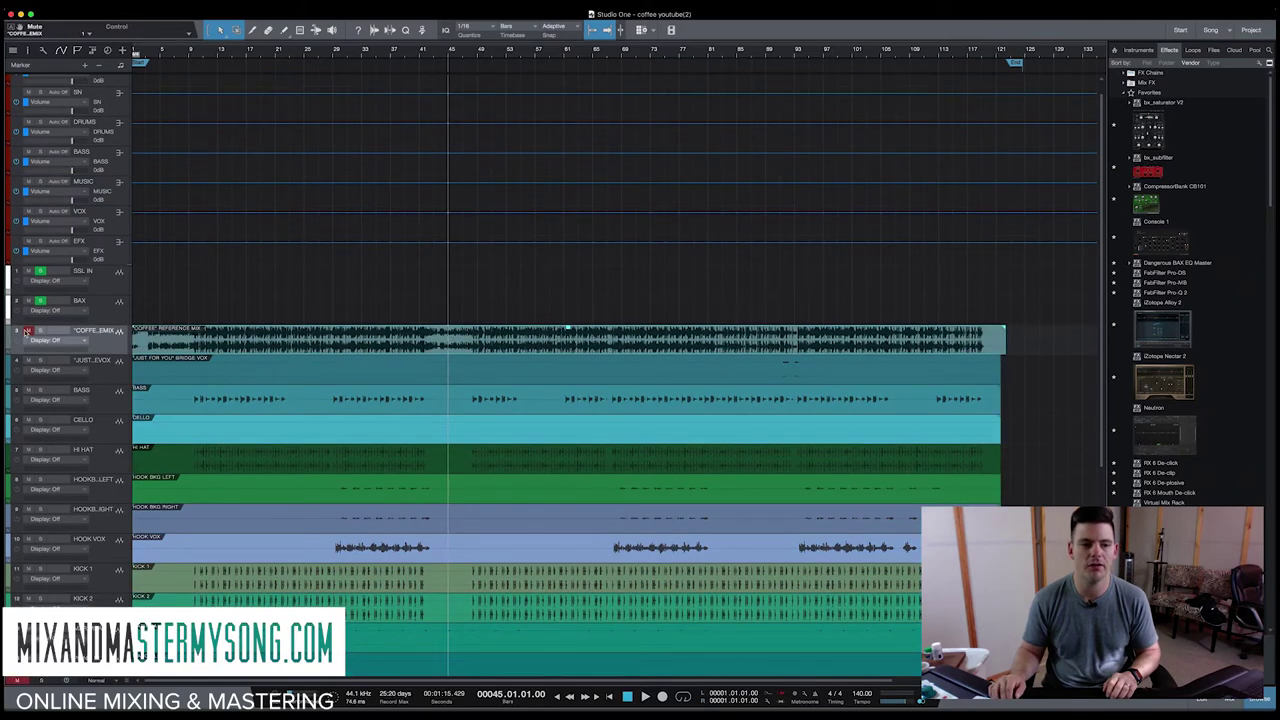
scroll(118, 430, down, 10)
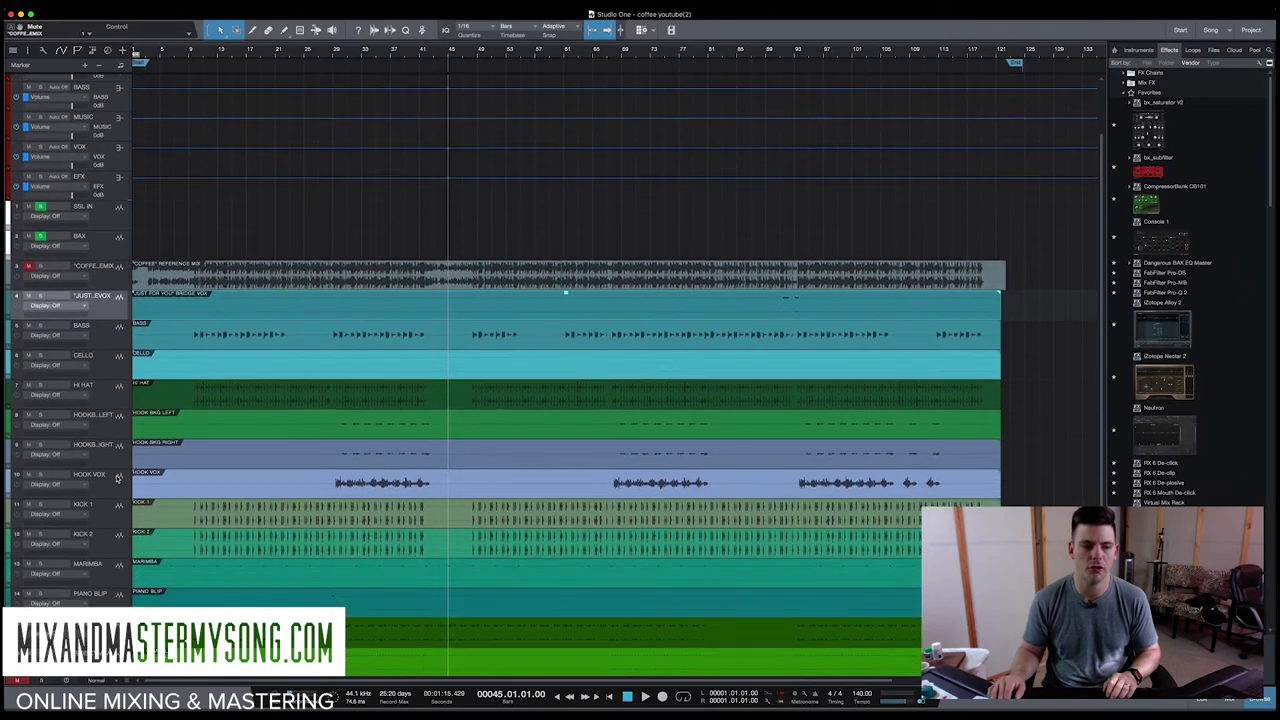
scroll(117, 479, down, 4)
click(112, 442)
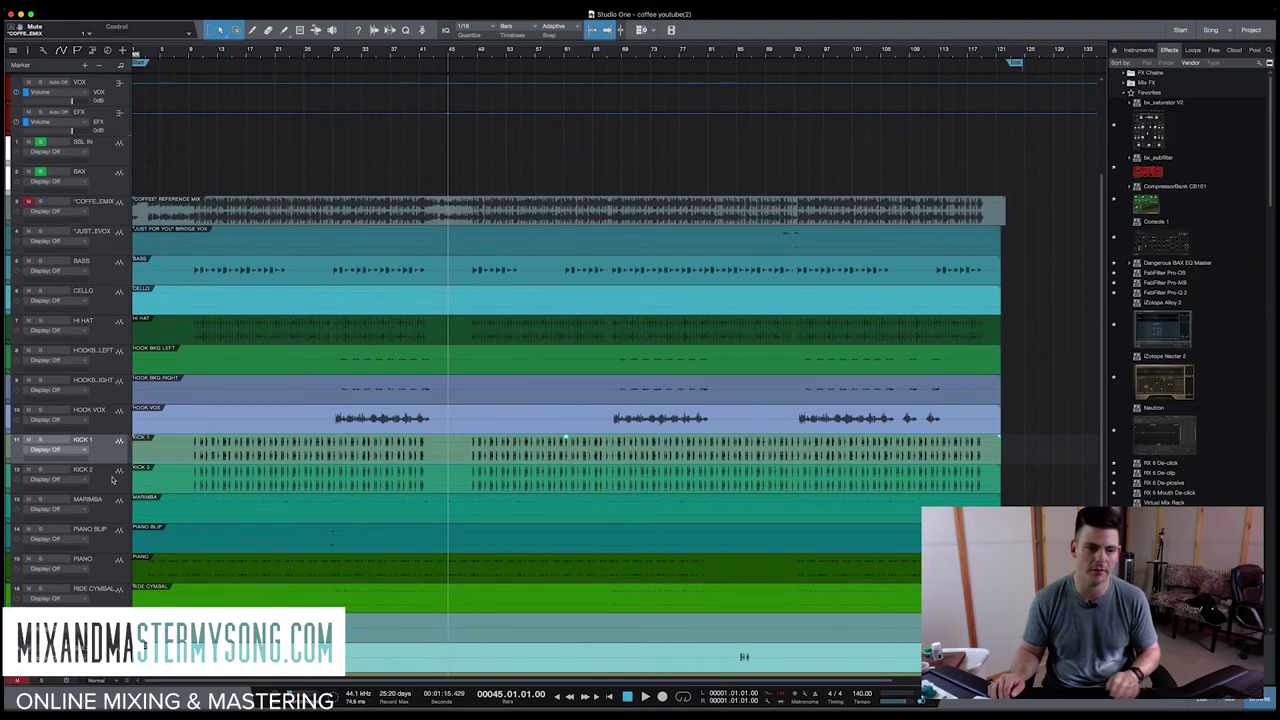
scroll(113, 480, down, 6)
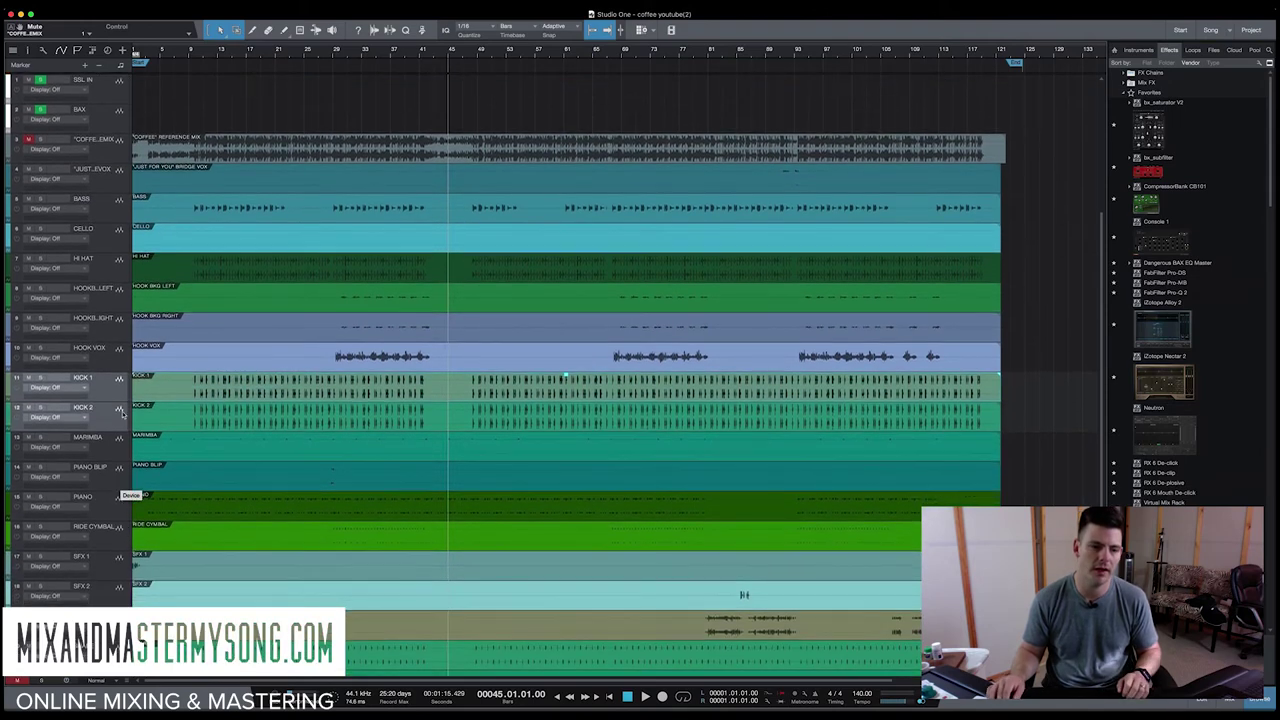
Step: Move KICK 1 and KICK 2 above the reference mix, with the snares and BASS beneath them
drag(104, 384, 102, 140)
scroll(116, 337, down, 8)
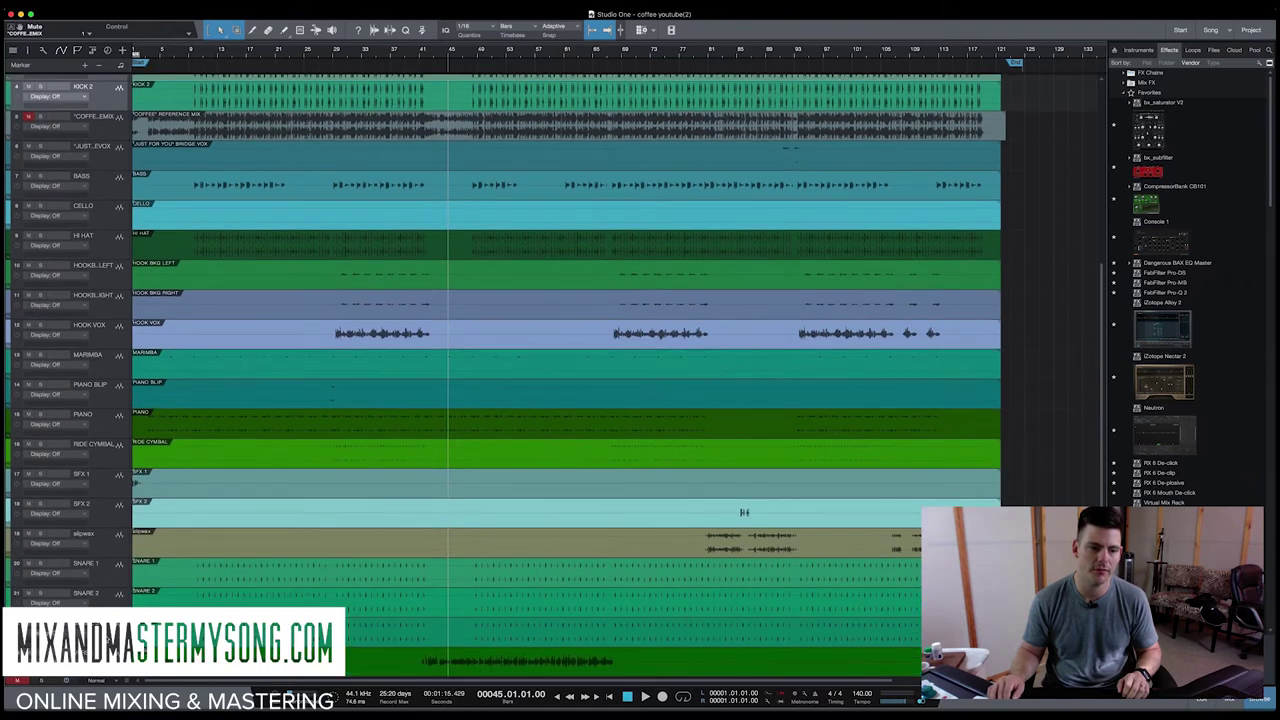
click(108, 577)
drag(108, 577, 132, 122)
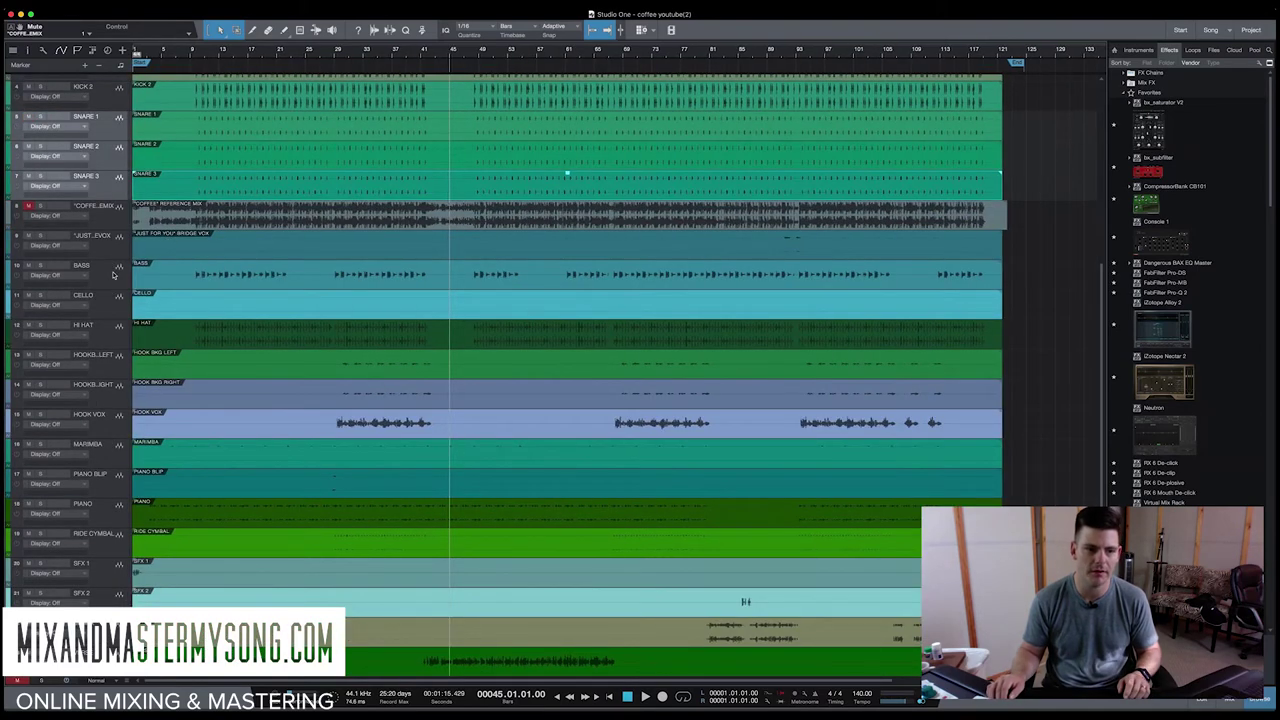
drag(118, 267, 129, 249)
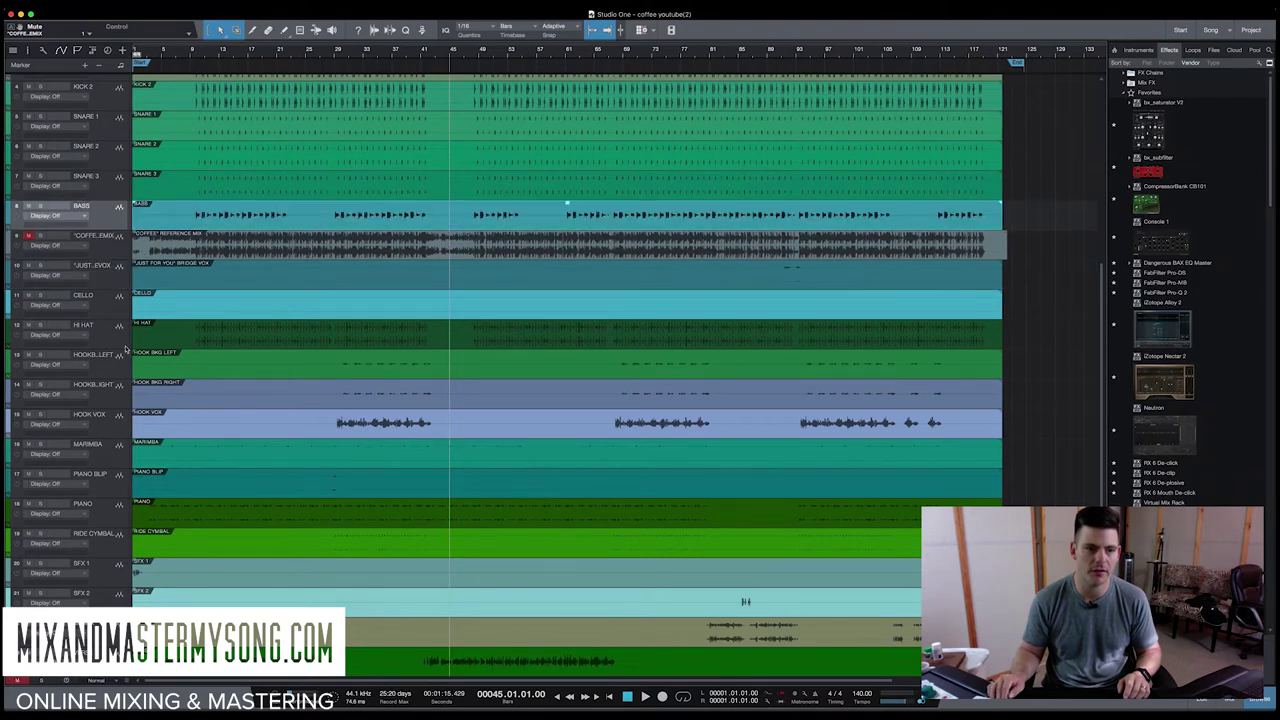
Step: Audition the mix from around bar 32, clearing the other tracks' mutes
scroll(126, 348, down, 2)
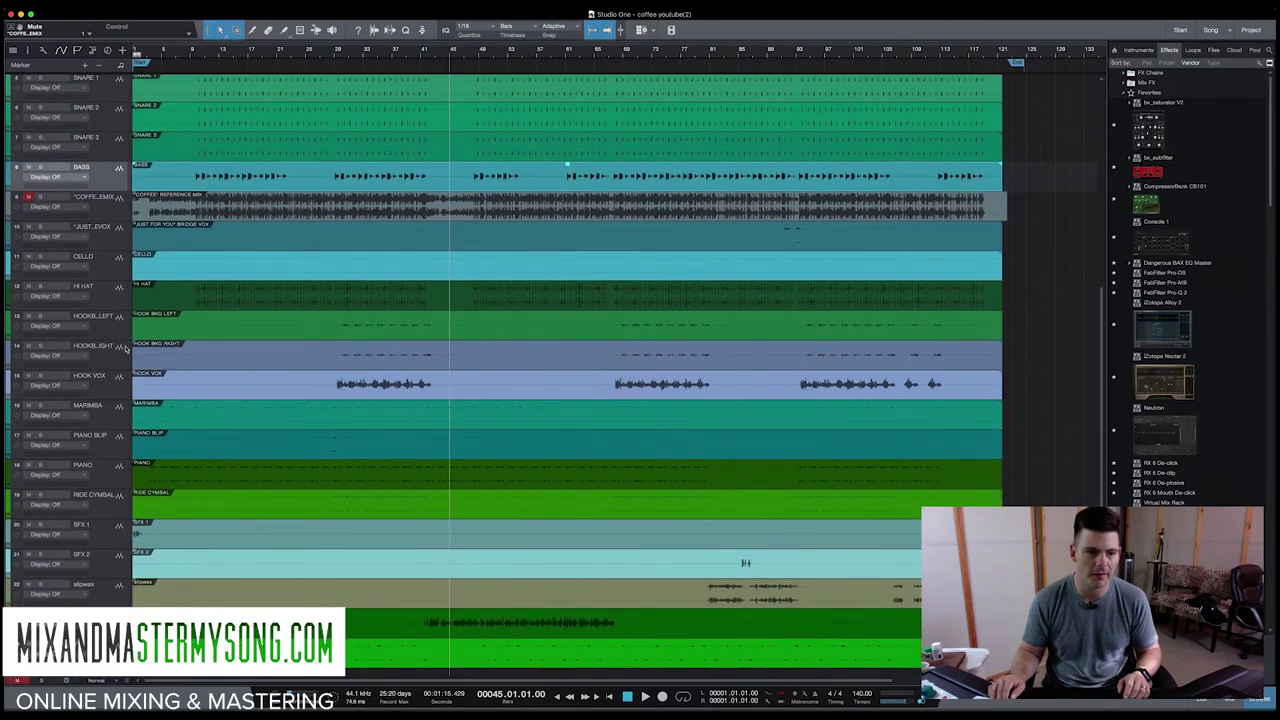
scroll(126, 348, down, 1)
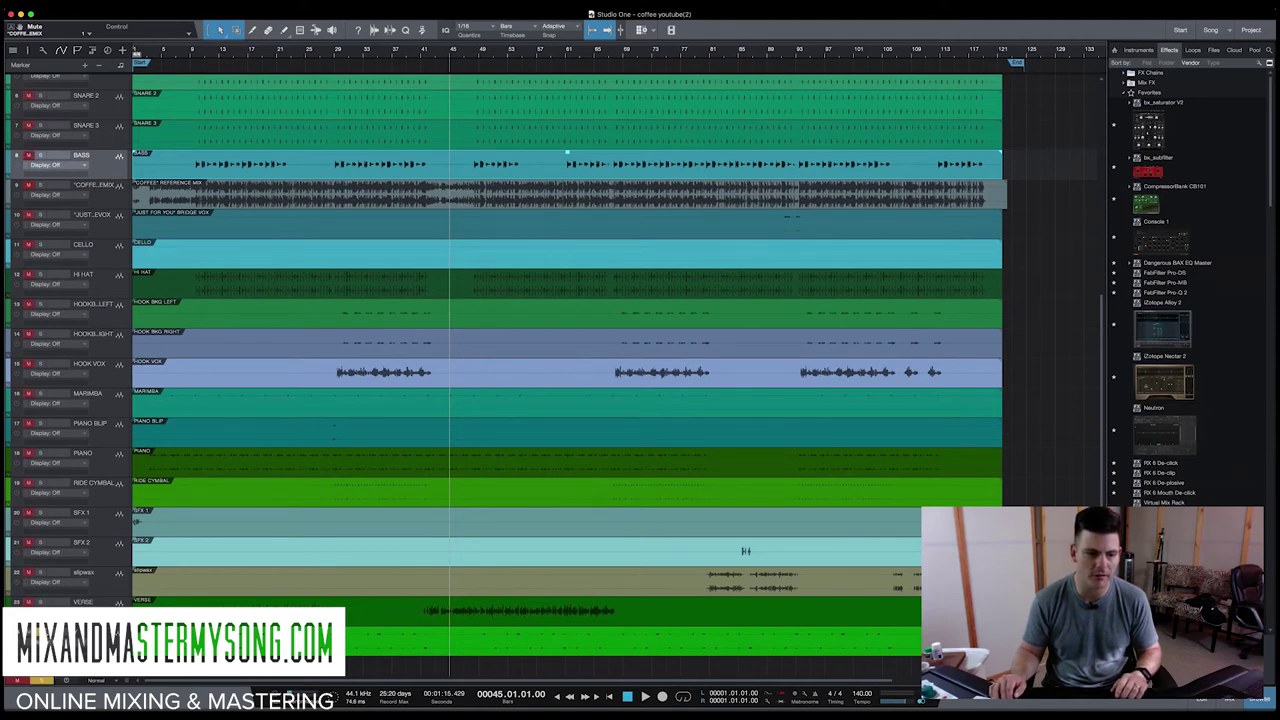
click(357, 637)
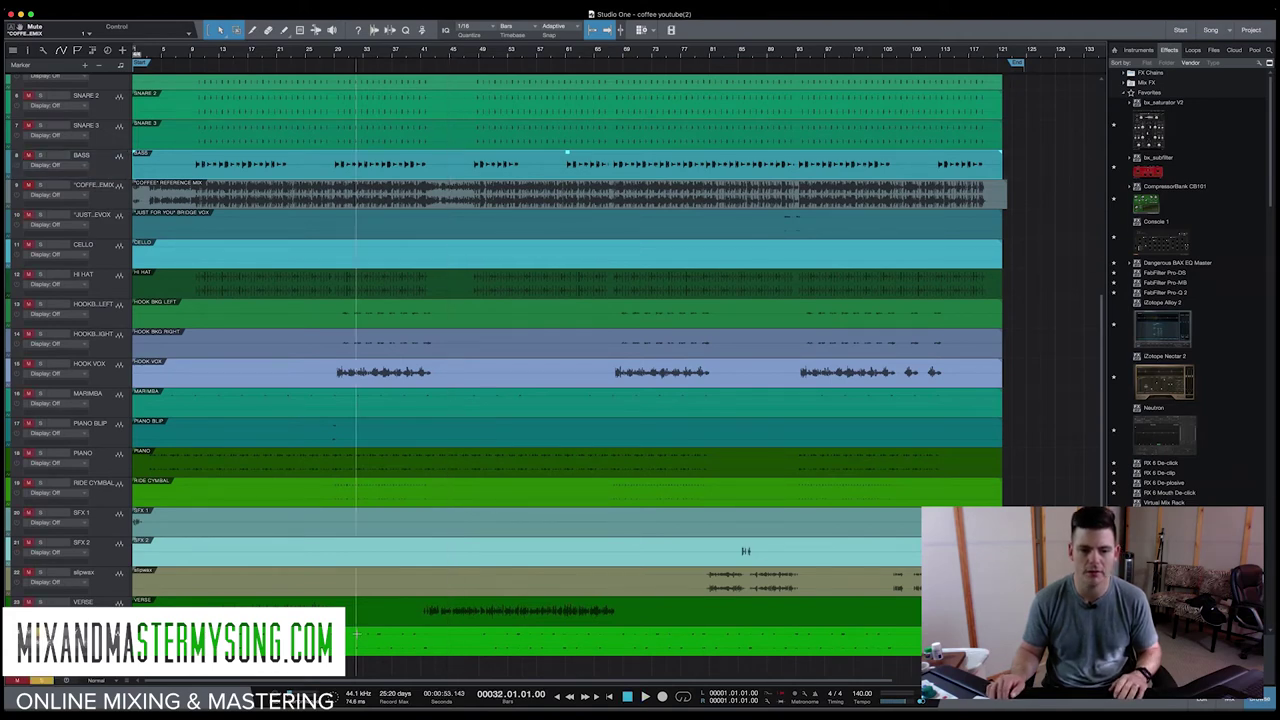
key(space)
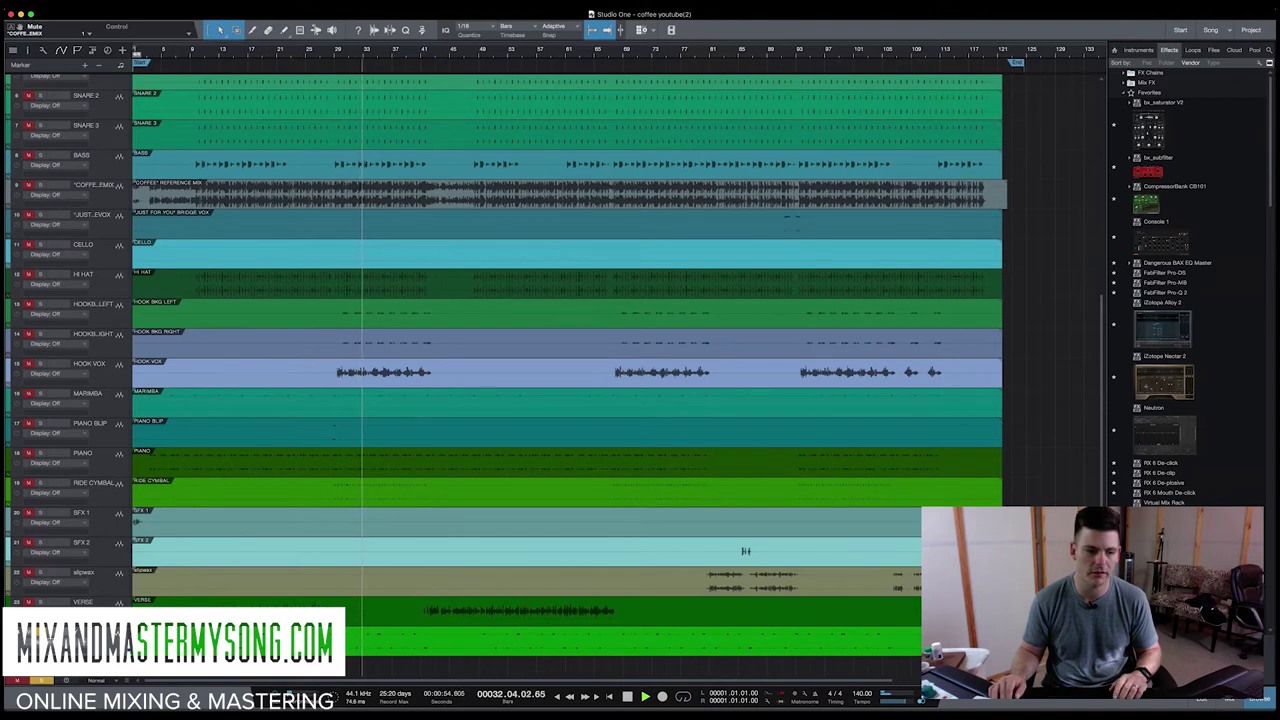
key(shift+m)
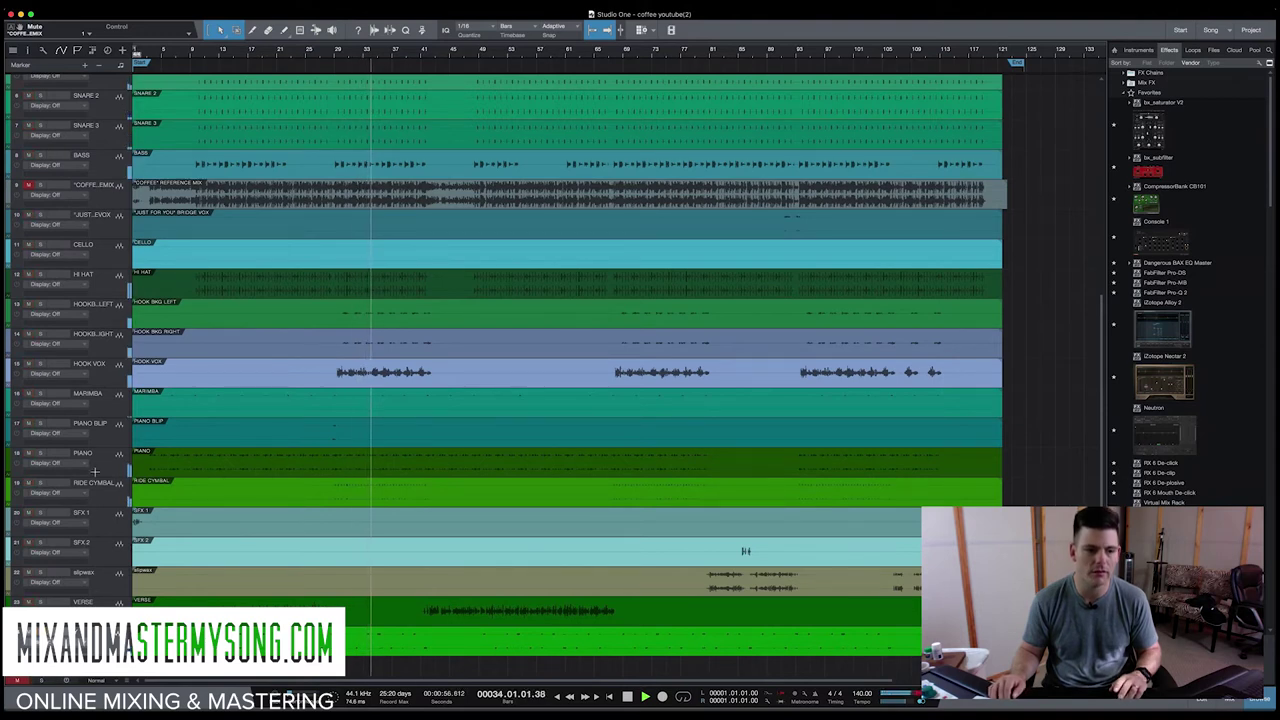
key(space)
Step: Move HI HAT up directly under SNARE 3 and show the track inspector
click(115, 374)
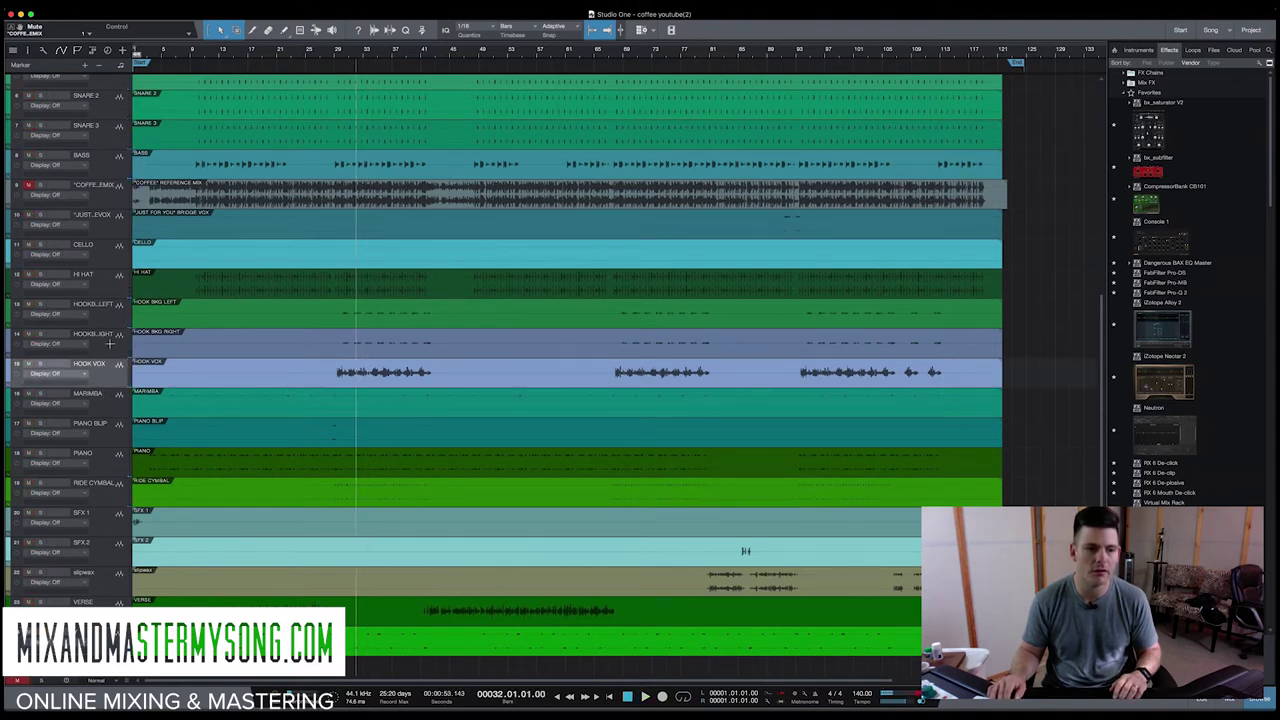
click(114, 285)
drag(114, 285, 114, 150)
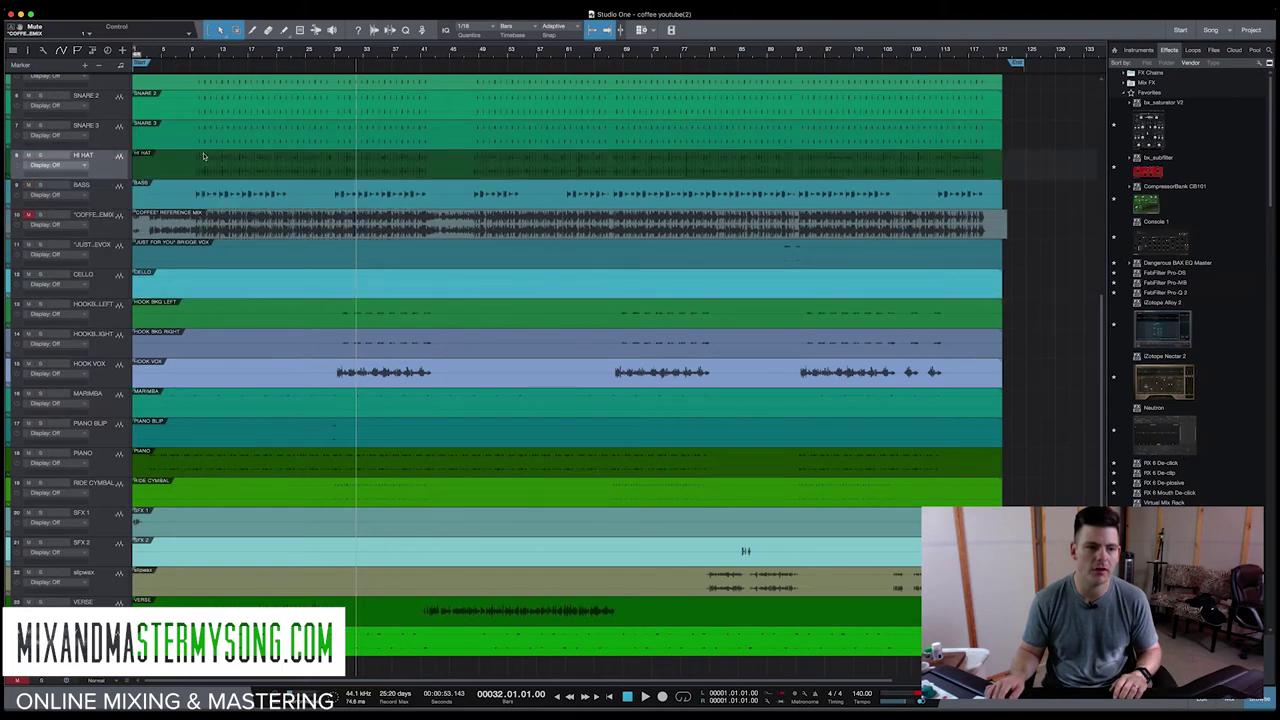
scroll(178, 189, up, 5)
key(F4)
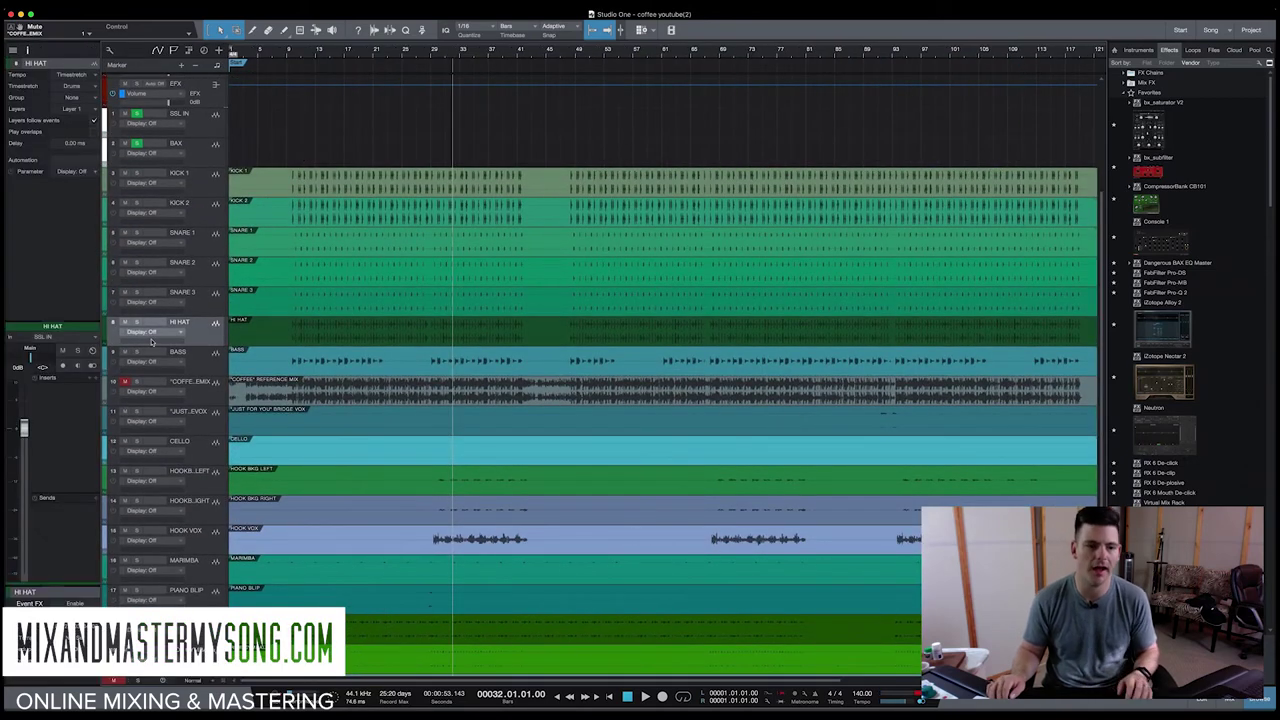
Step: Colour the six drum tracks from KICK 1 to HI HAT yellow
click(208, 179)
shift+click(213, 331)
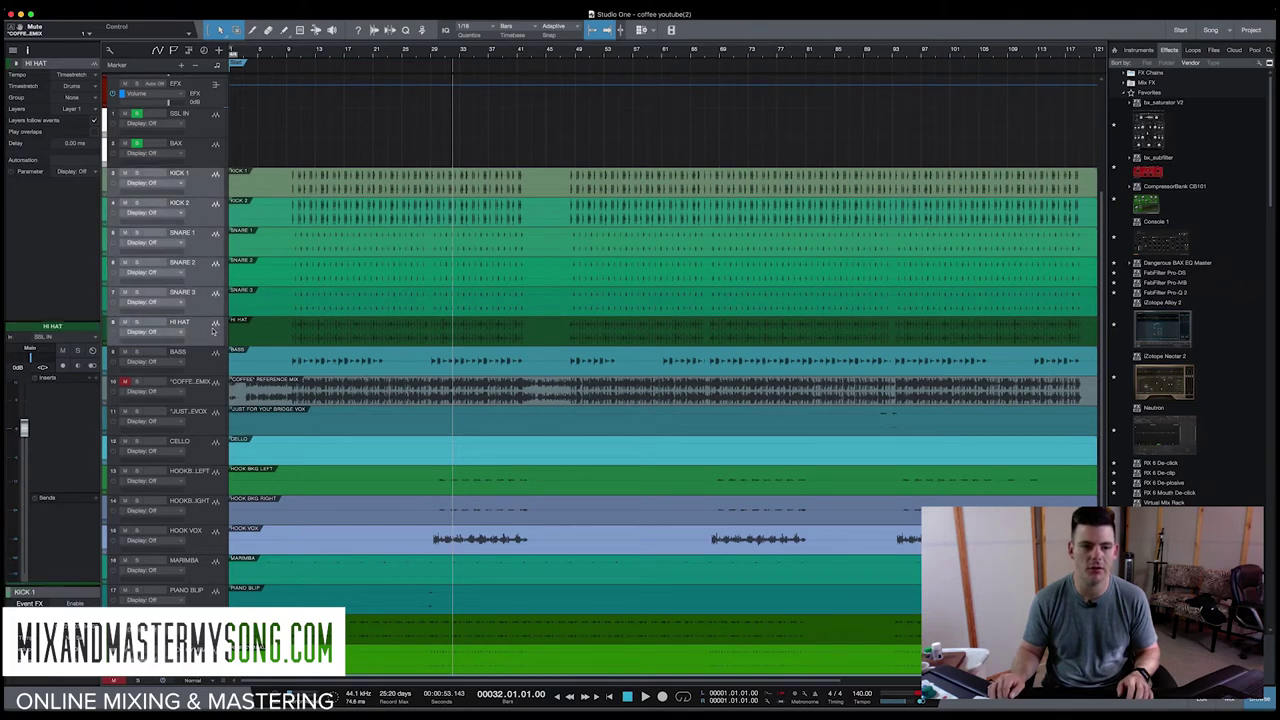
click(104, 189)
click(189, 238)
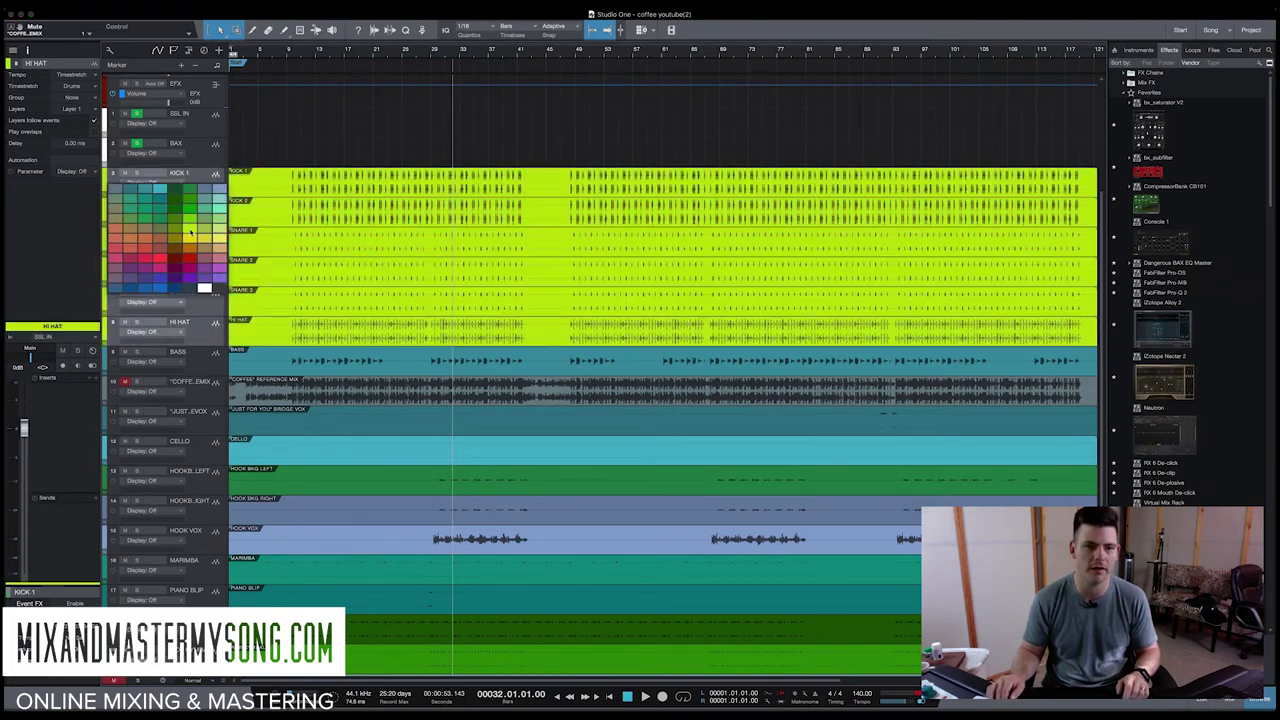
click(190, 240)
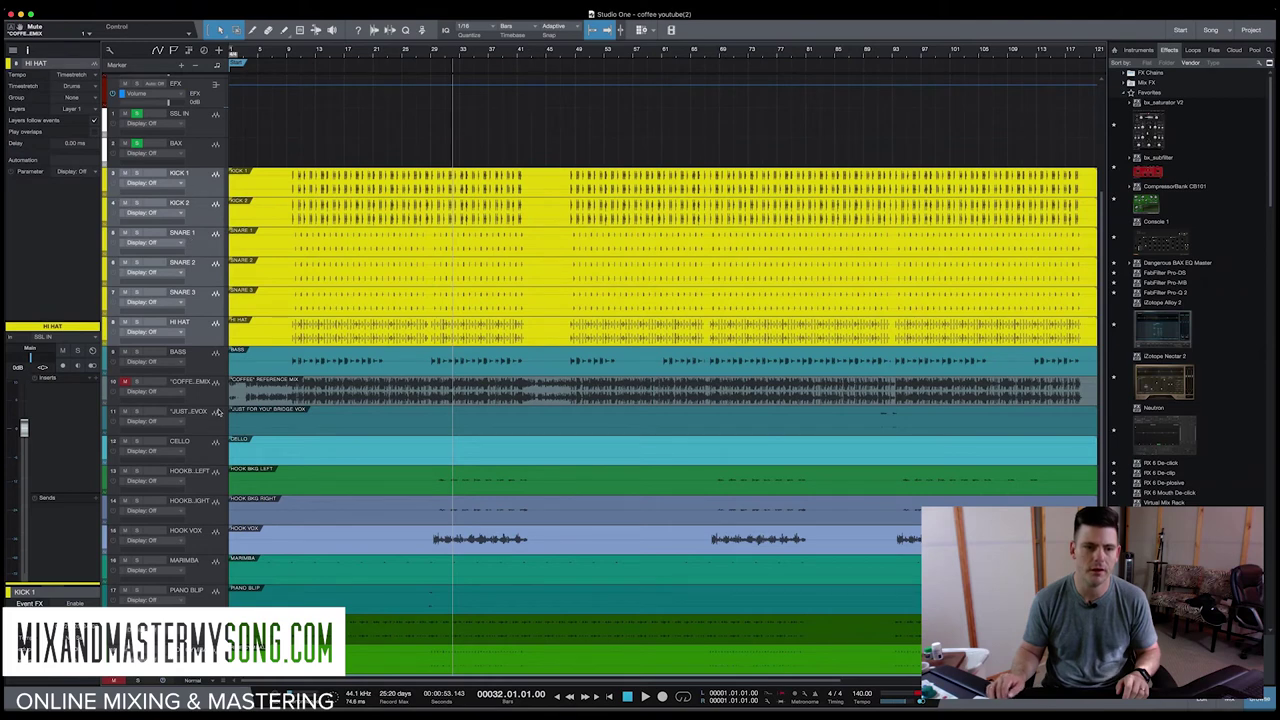
Step: Colour the BASS track dark blue and select the COFFEE reference mix track
click(127, 368)
click(102, 367)
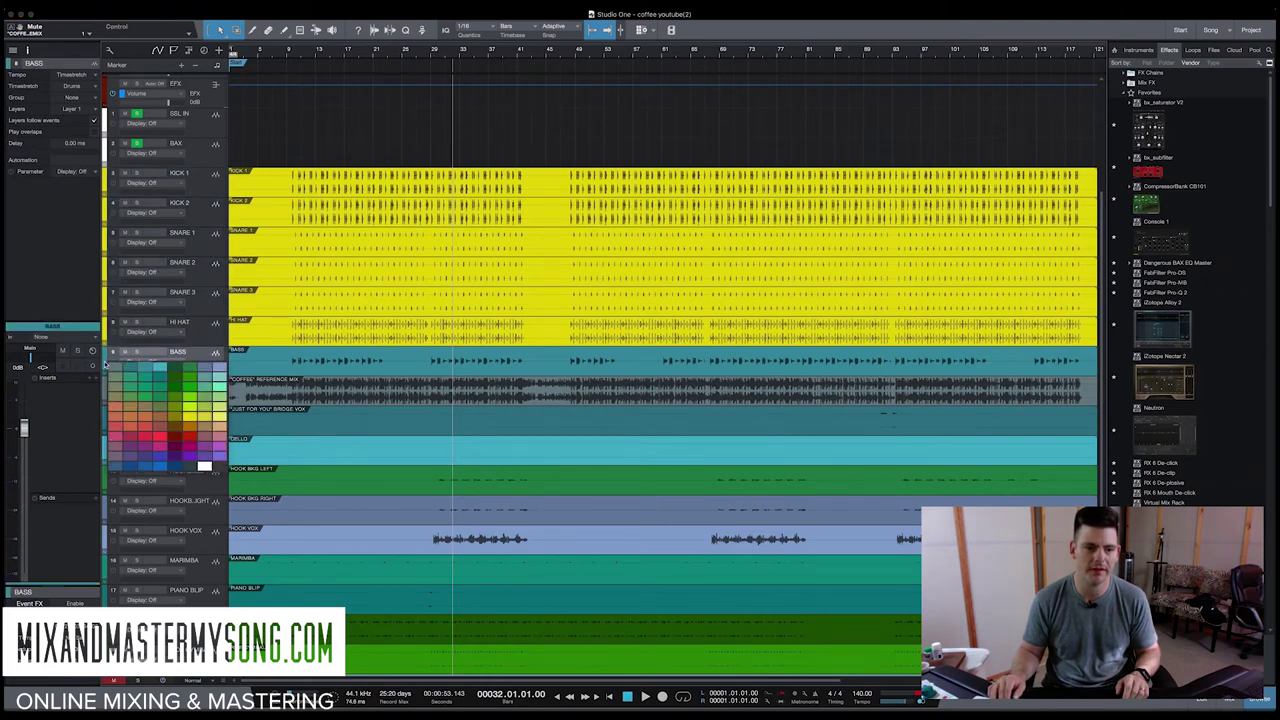
click(197, 407)
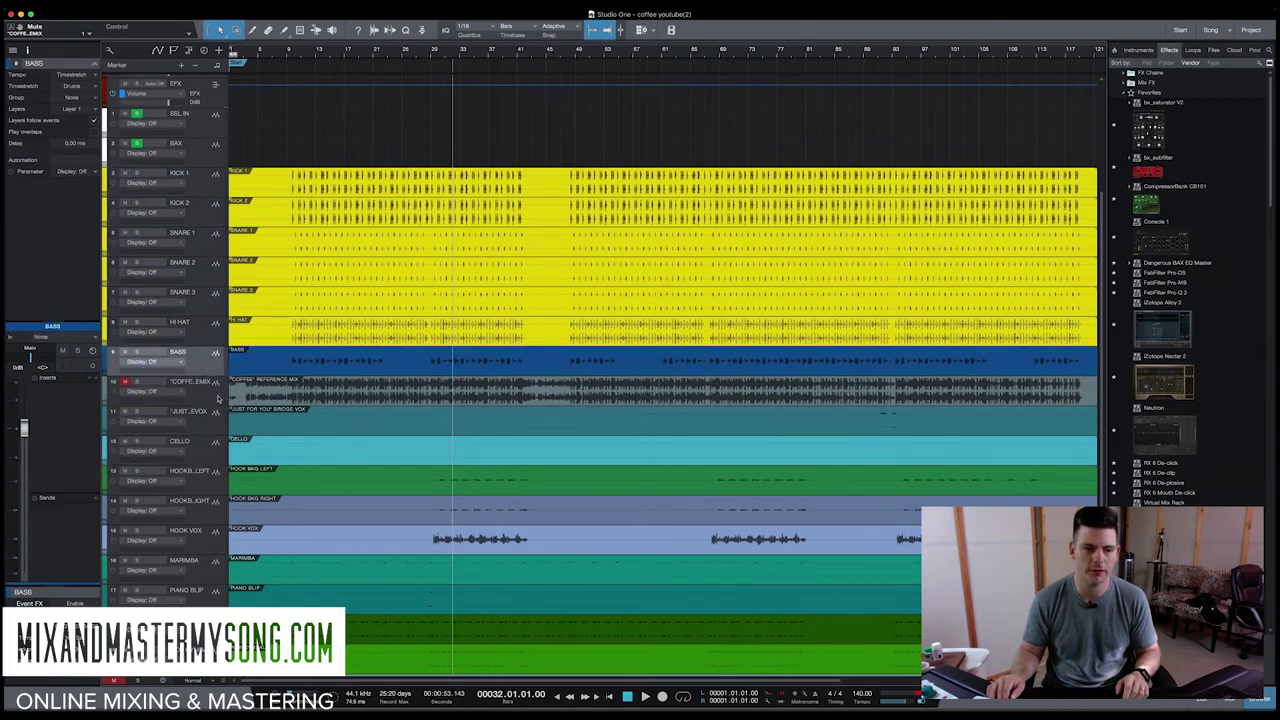
click(214, 397)
Step: Move the COFFEE reference mix above KICK 1 and select the bridge vox track
drag(214, 397, 214, 180)
scroll(202, 420, down, 1)
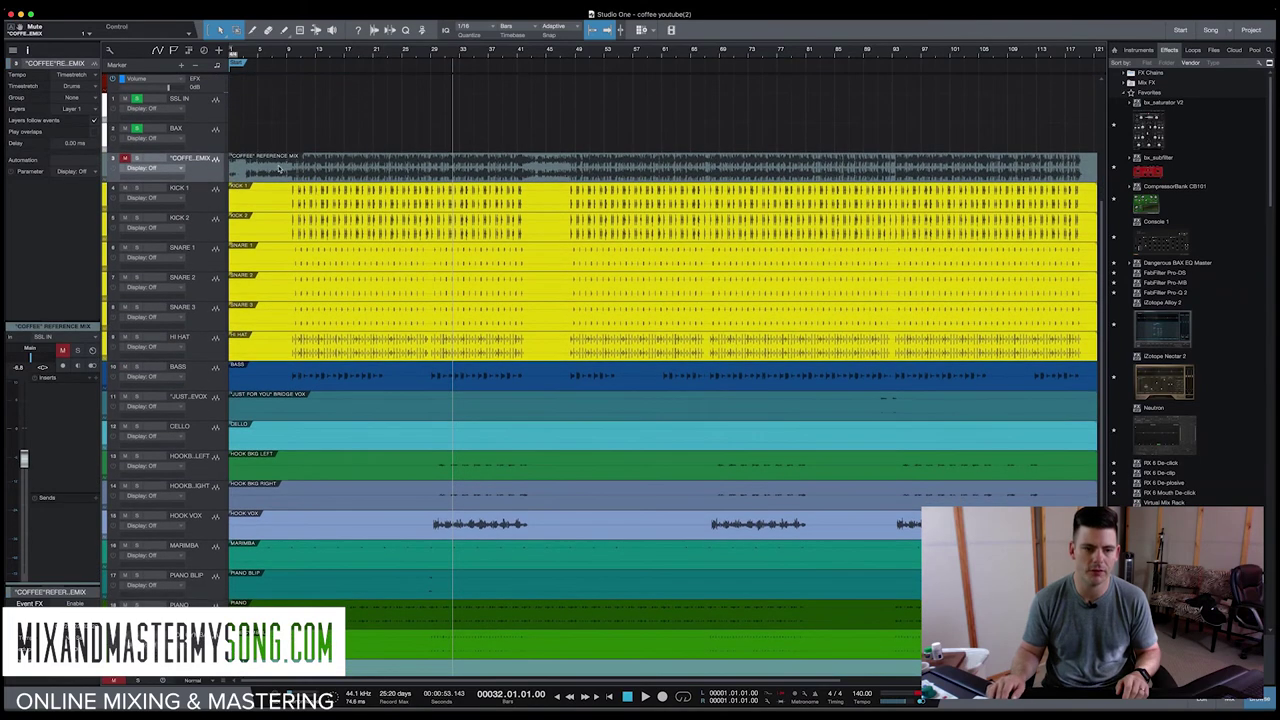
scroll(212, 392, down, 1)
click(212, 392)
scroll(212, 392, down, 3)
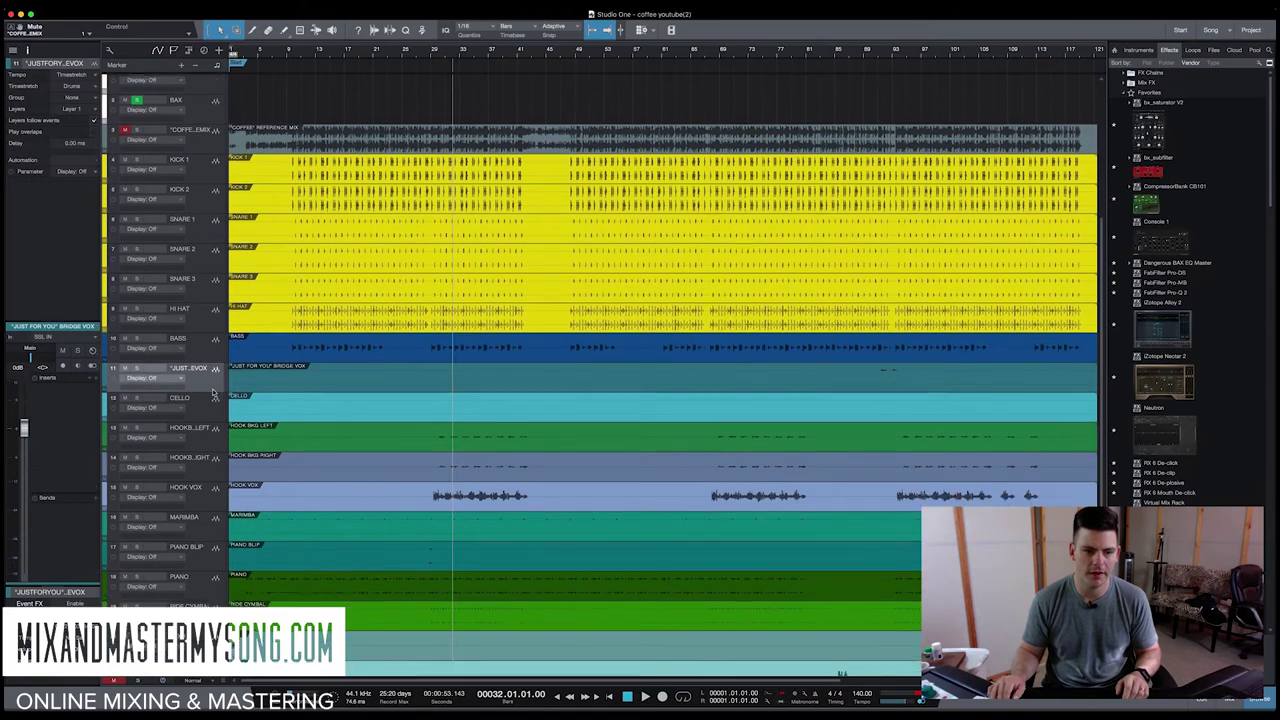
scroll(212, 392, down, 4)
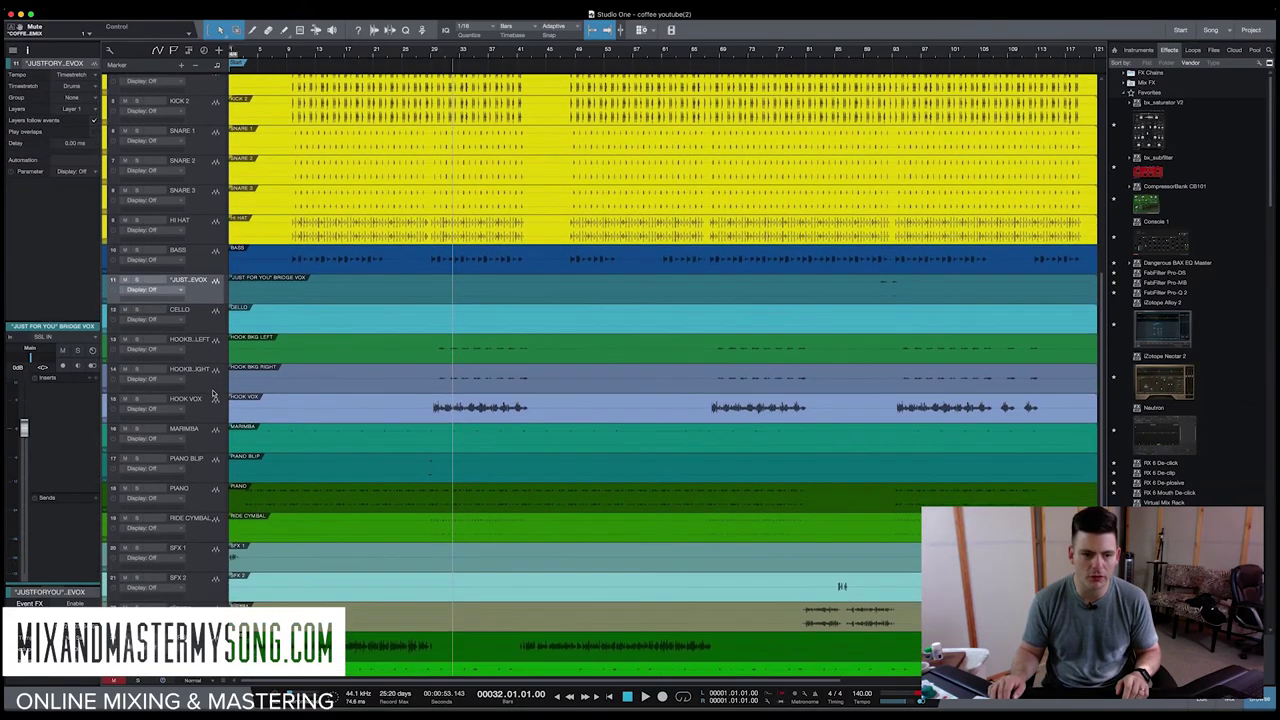
scroll(213, 397, down, 2)
Step: Move the three hook vocal tracks below slipwax and the VERSE track up under Y
click(213, 324)
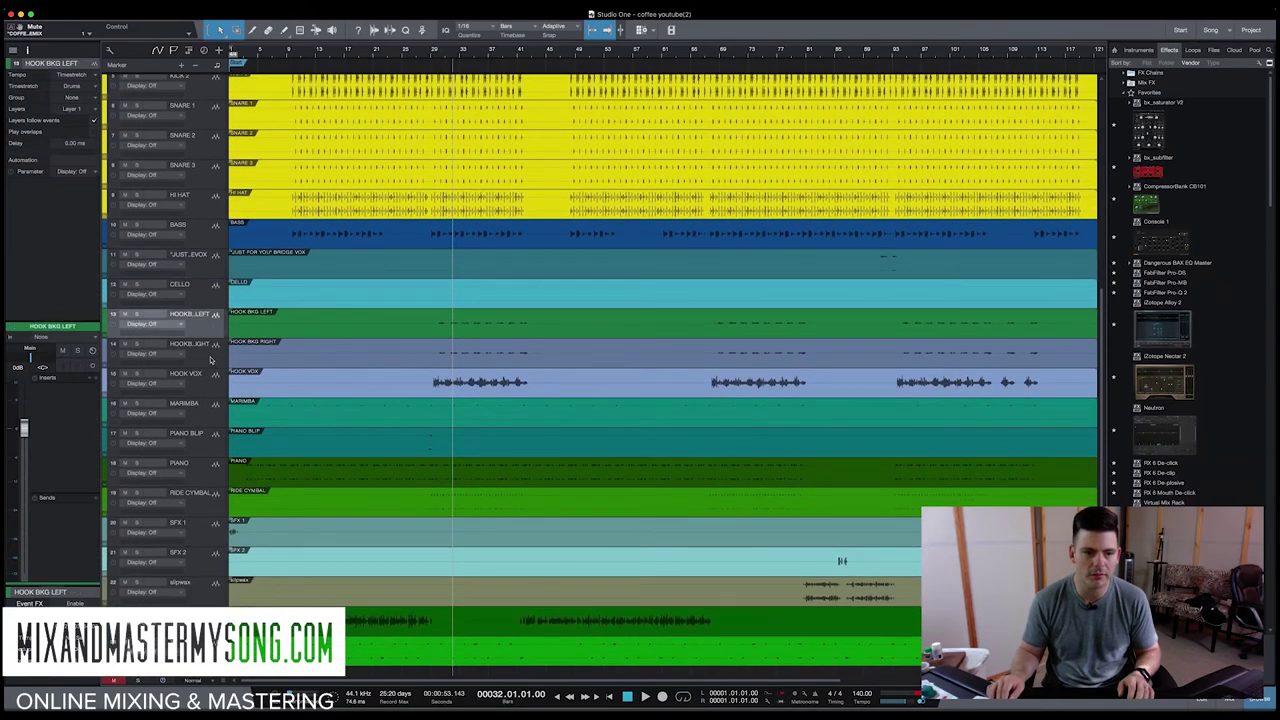
shift+click(212, 388)
drag(212, 535, 212, 604)
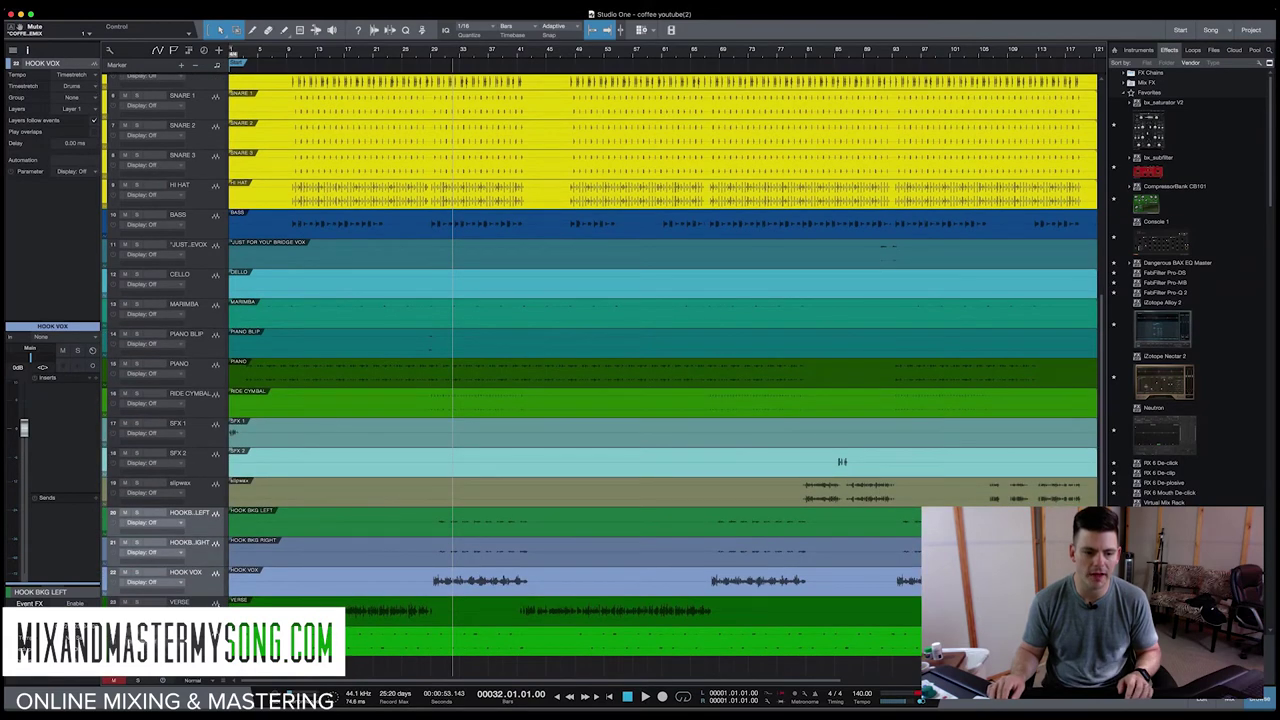
key(ctrl+g)
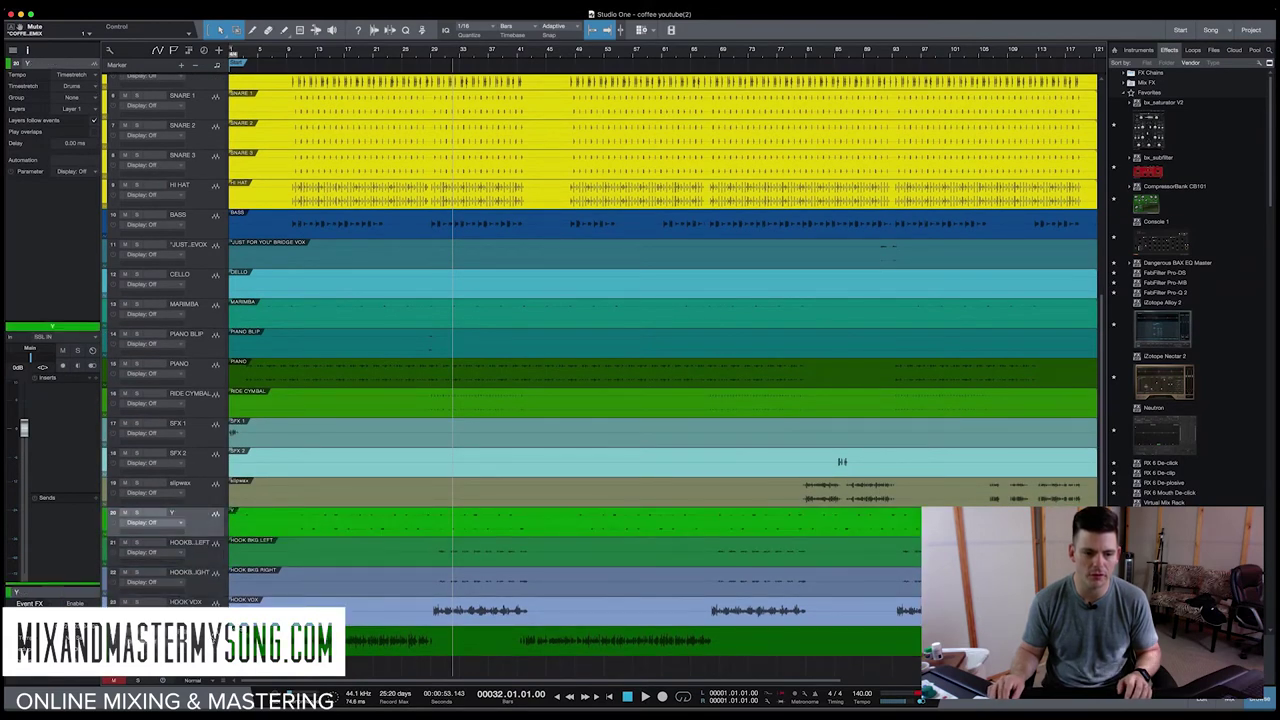
drag(180, 630, 180, 545)
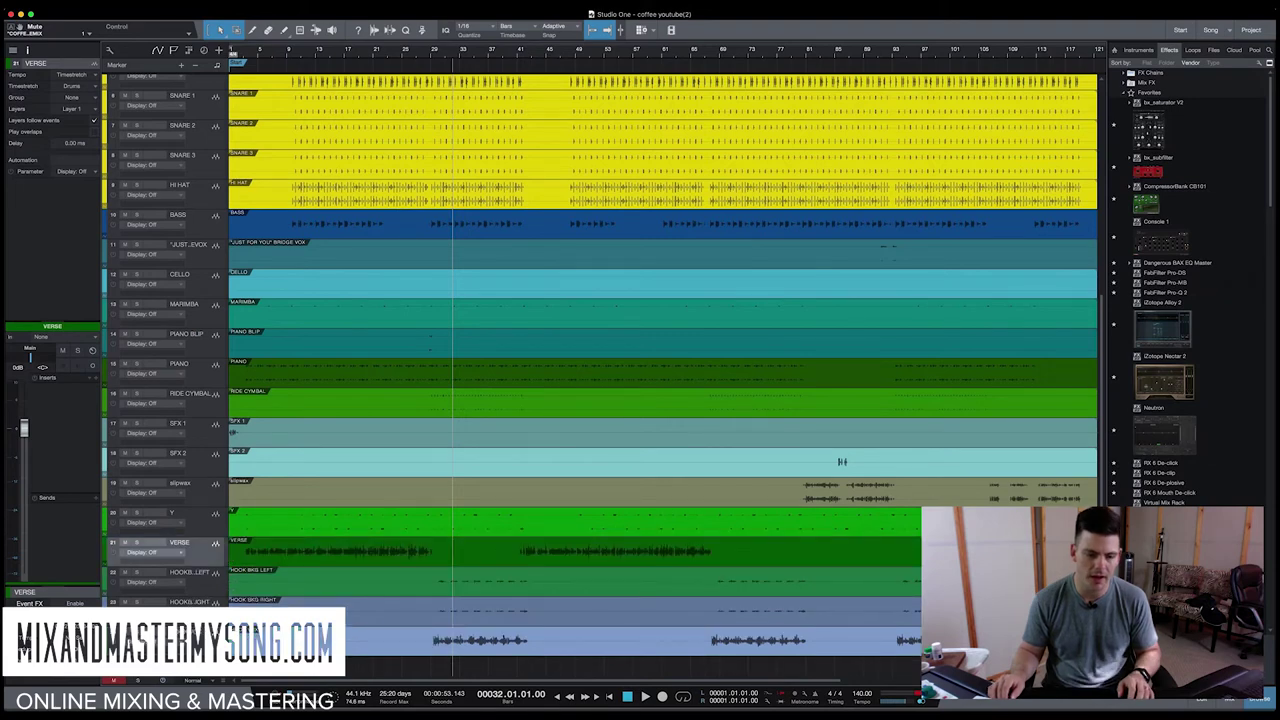
Step: Colour the VERSE and hook vocal tracks purple
click(107, 572)
click(125, 573)
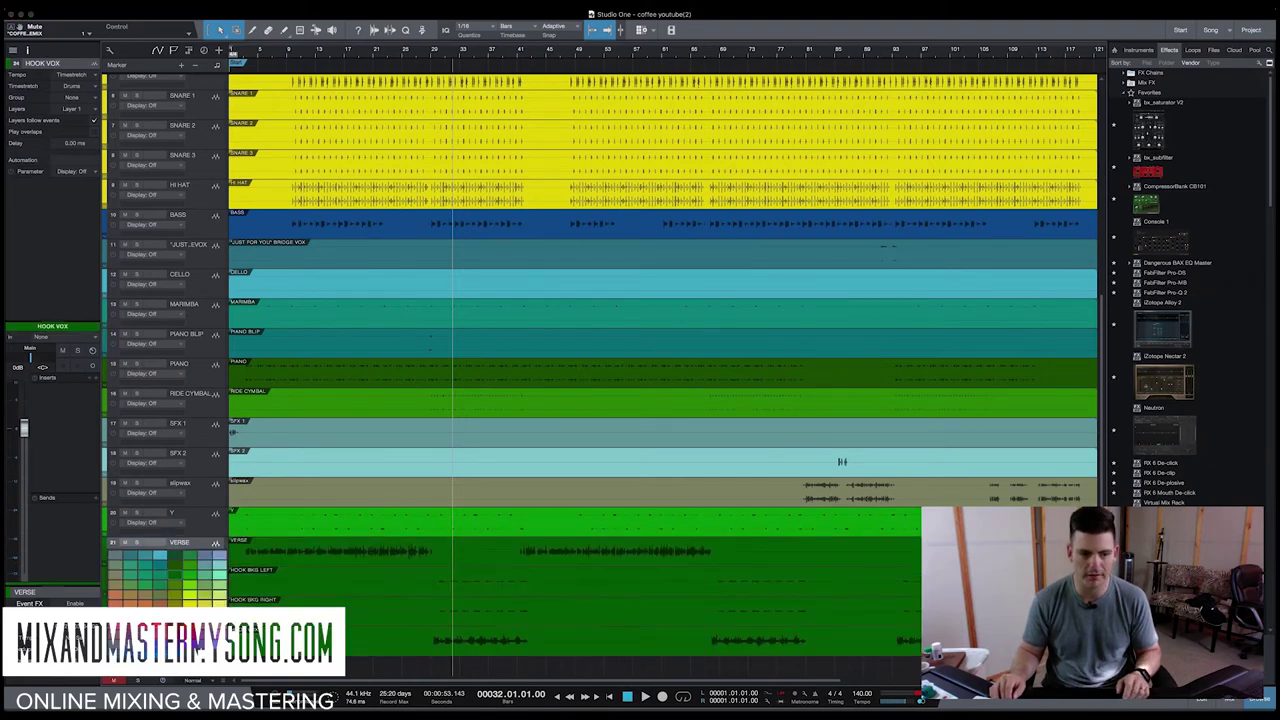
click(182, 612)
click(195, 522)
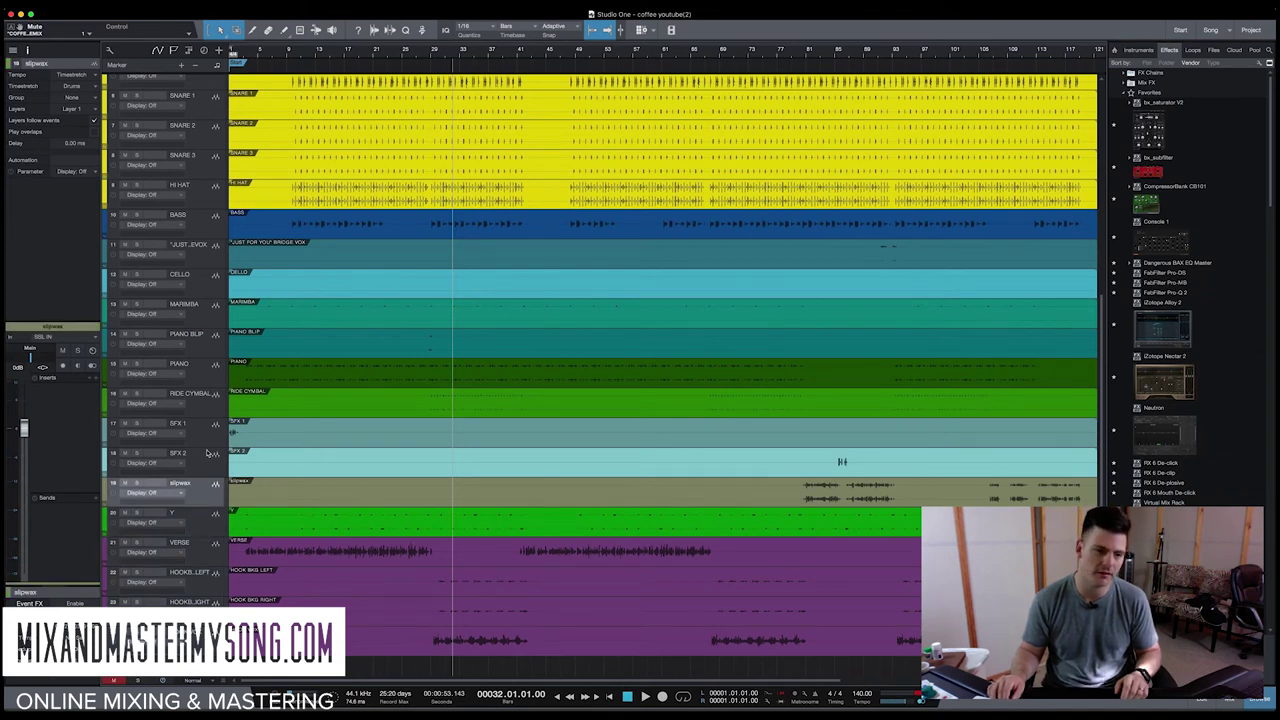
click(209, 408)
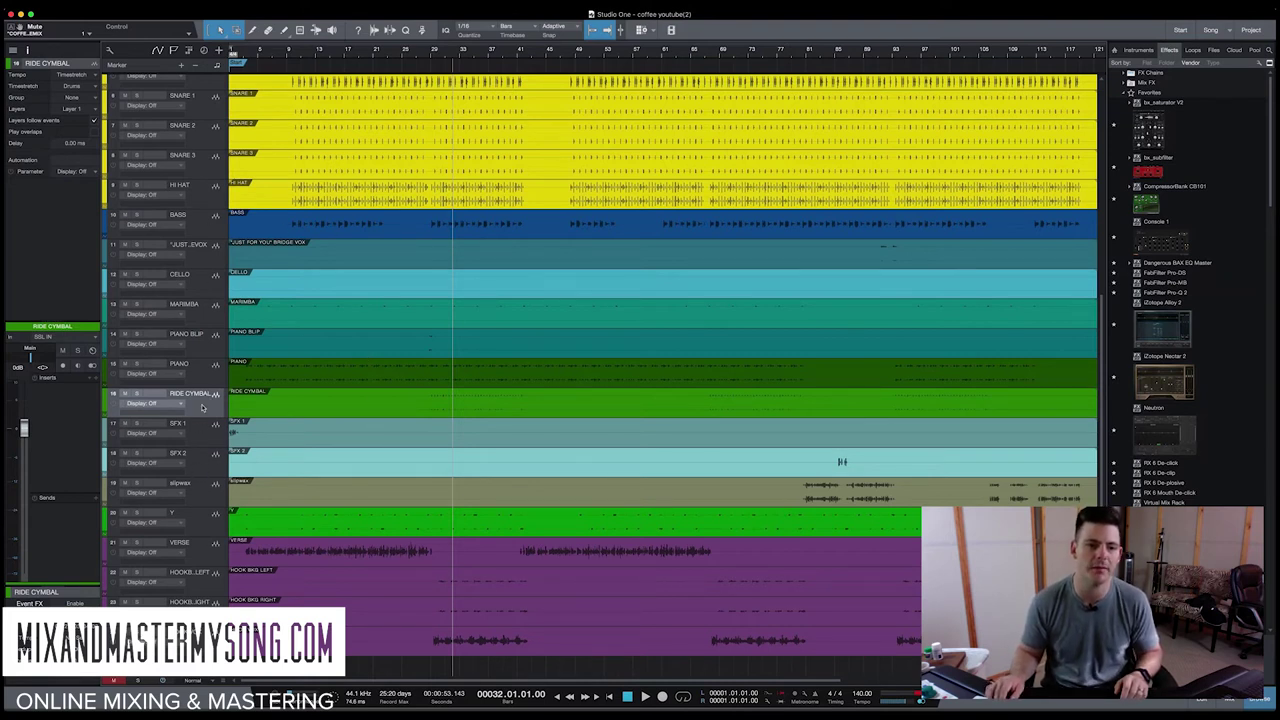
Step: Move RIDE CYMBAL up under HI HAT and colour it yellow
drag(209, 336, 215, 214)
click(109, 216)
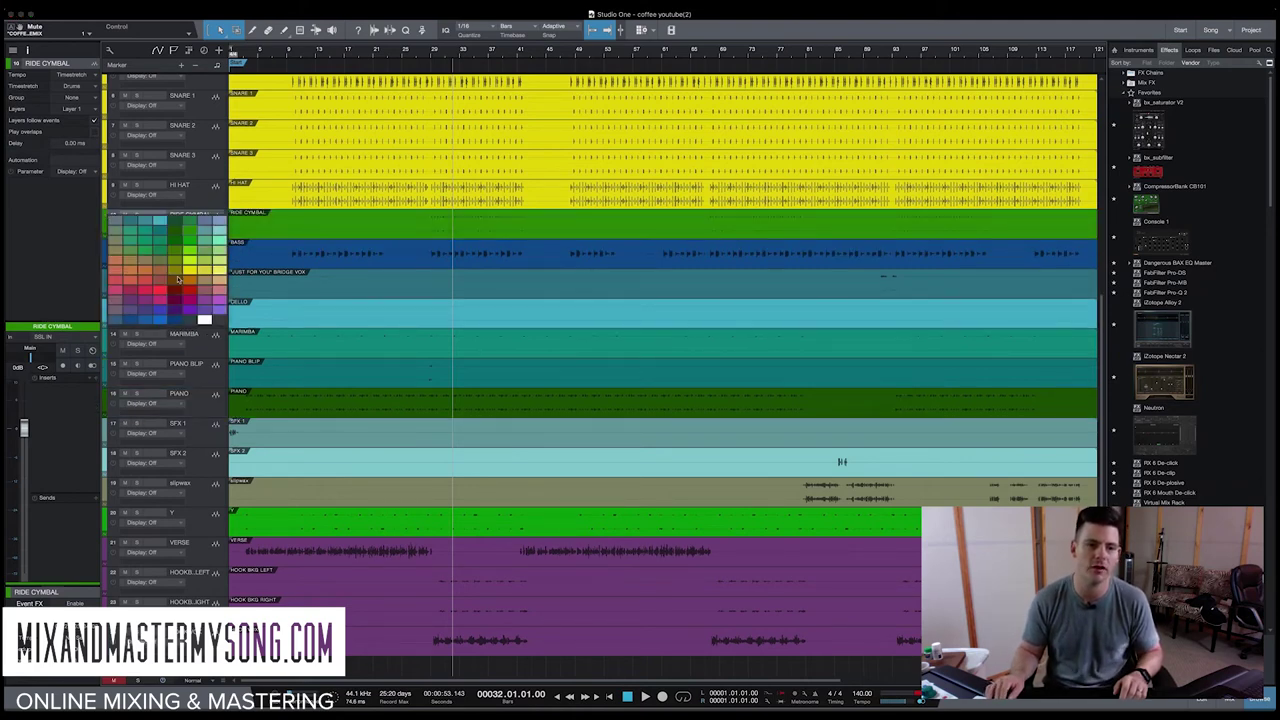
click(190, 268)
click(105, 224)
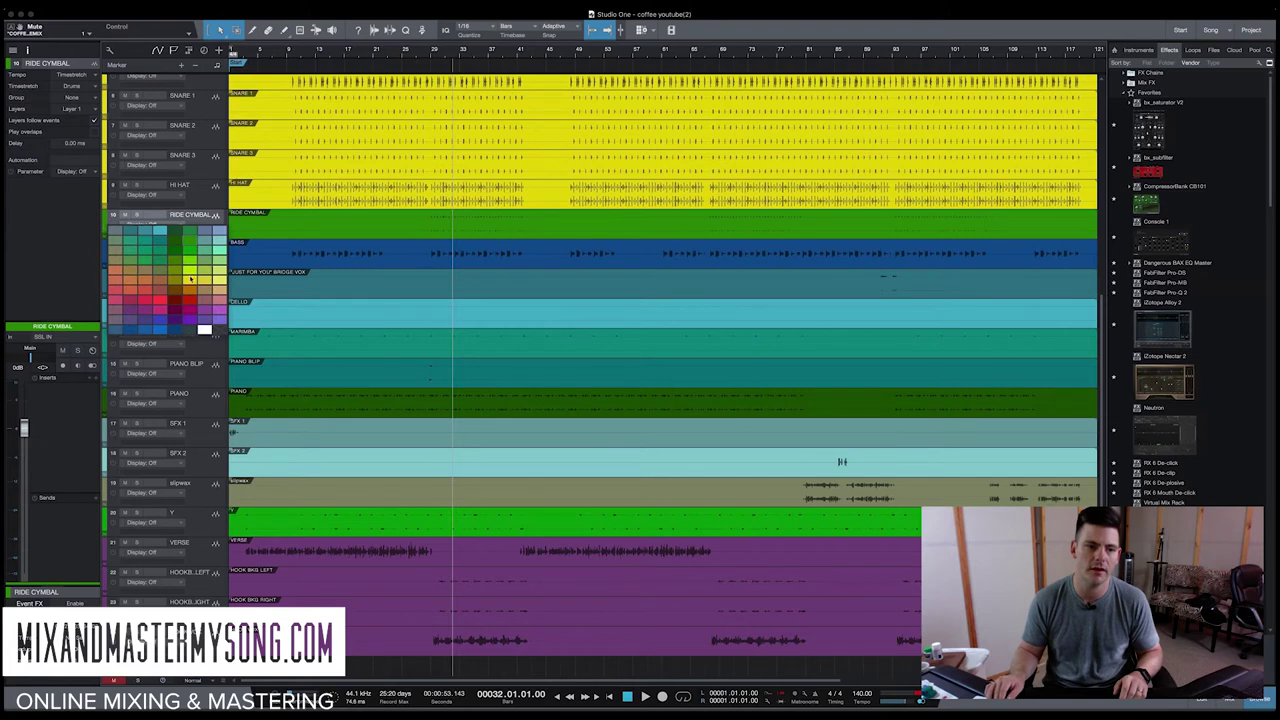
click(230, 322)
Step: Move slipwax below Y and colour the CELLO through Y tracks green
click(215, 378)
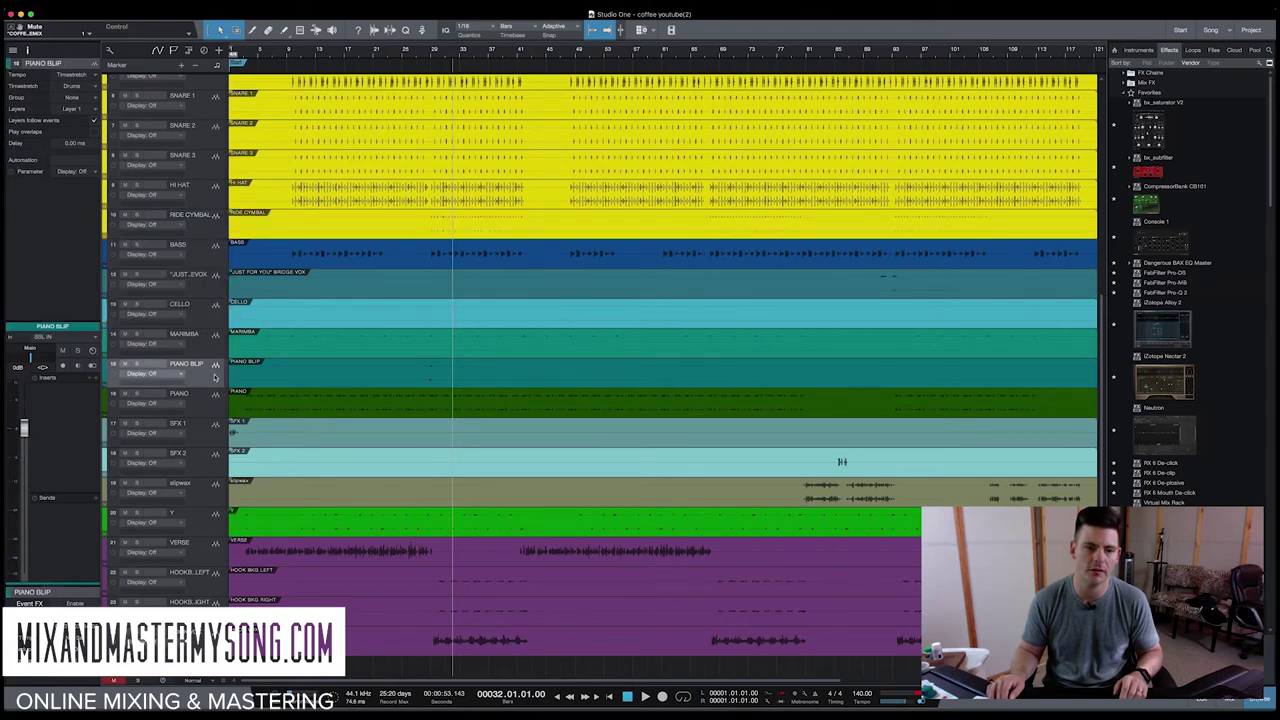
click(206, 416)
click(204, 470)
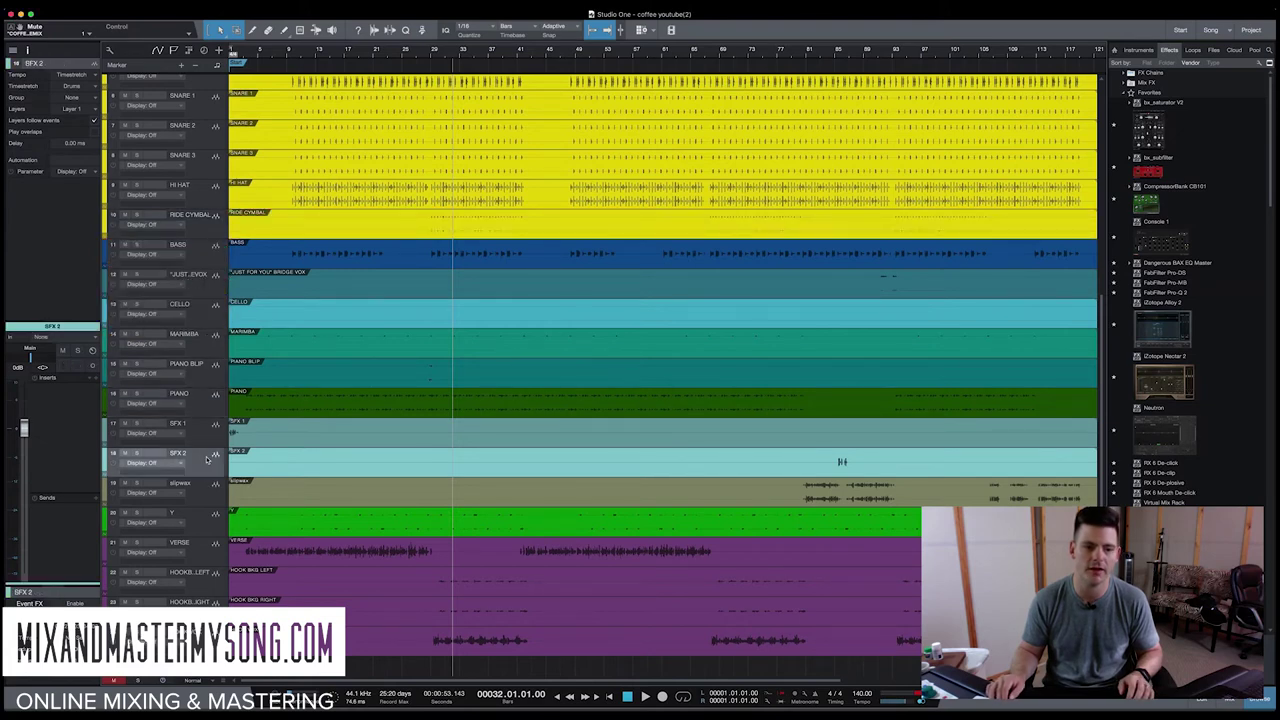
drag(203, 489, 207, 526)
click(207, 499)
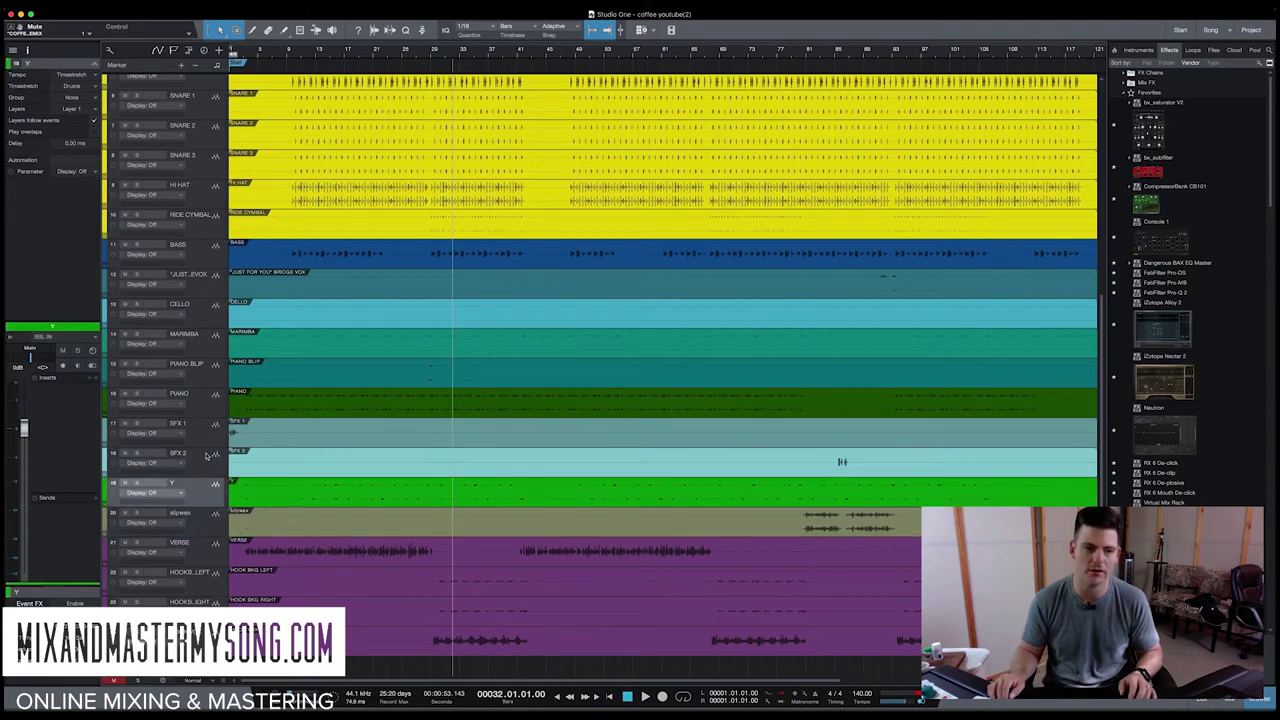
shift+click(206, 293)
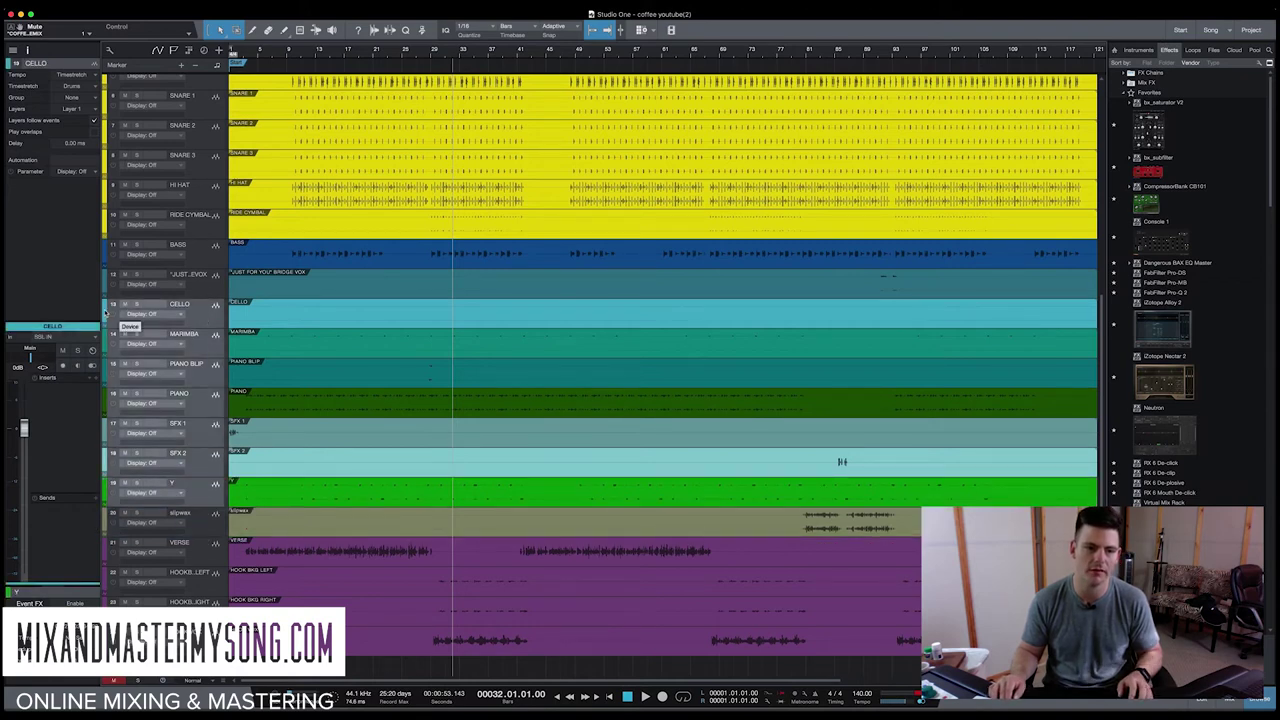
click(107, 312)
click(196, 343)
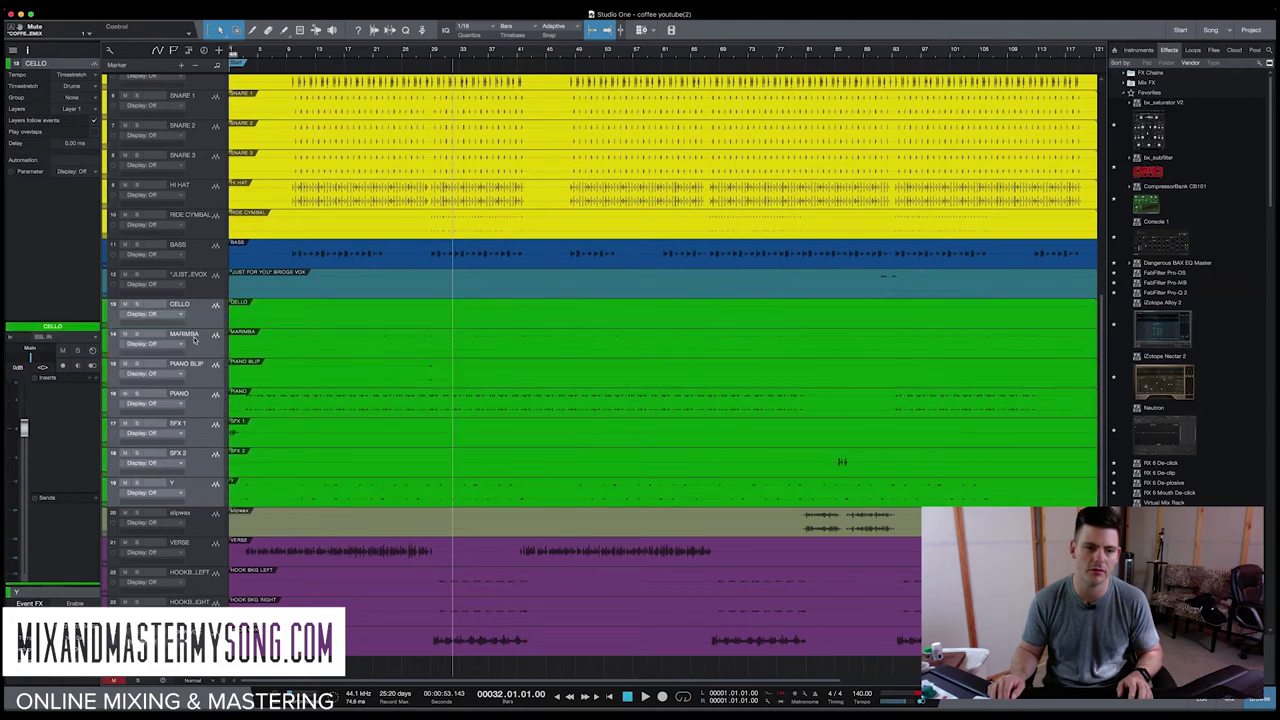
Step: Move the JUST FOR YOU bridge vox track to the bottom and colour it purple
click(219, 289)
drag(209, 287, 200, 635)
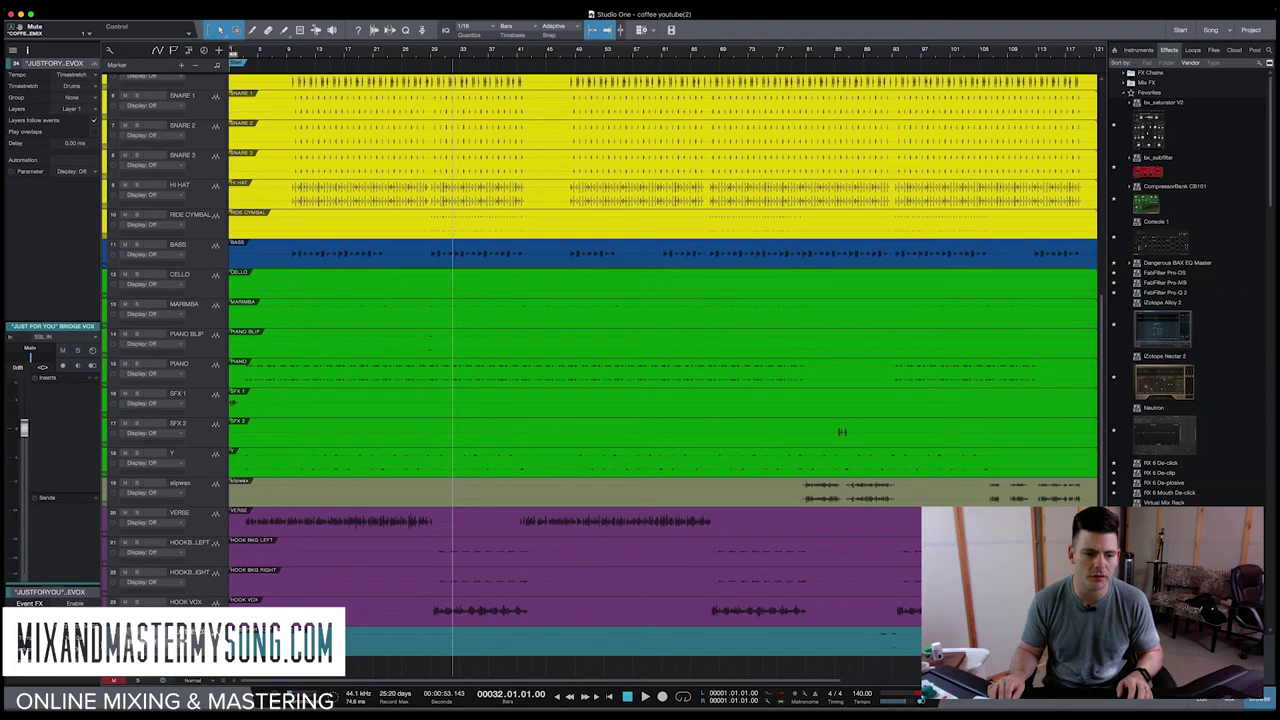
click(106, 630)
click(190, 588)
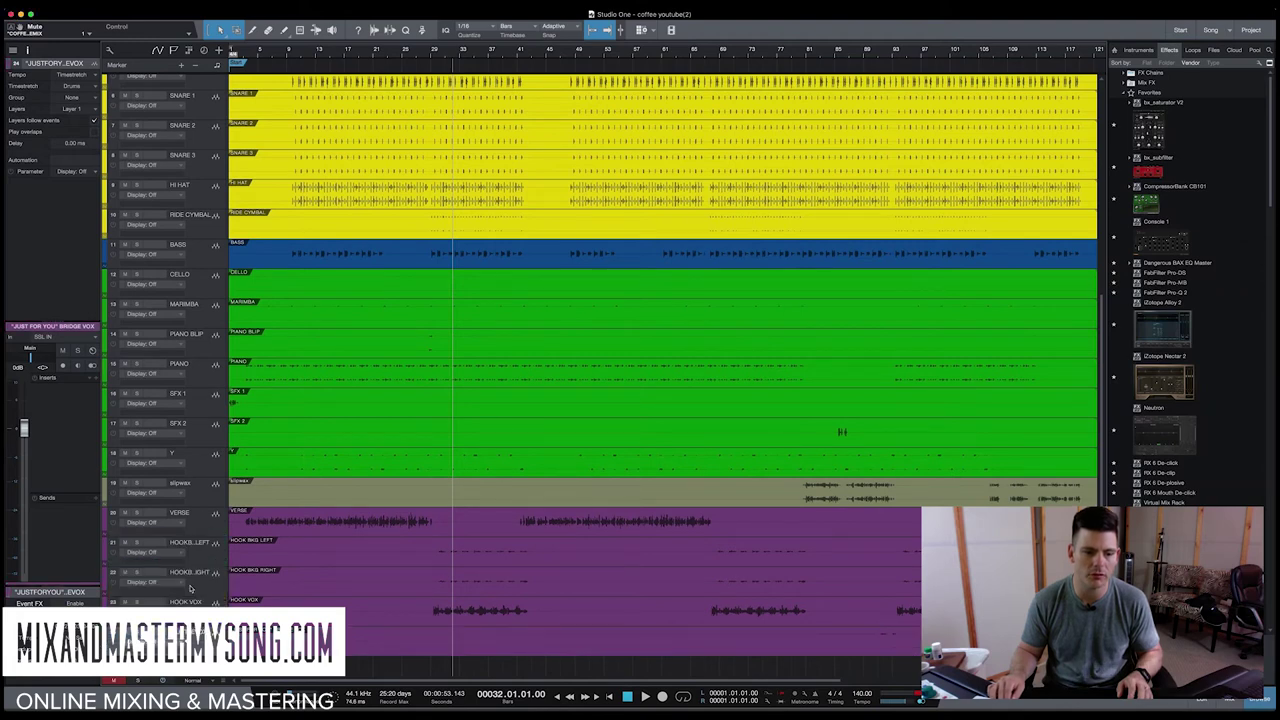
Step: Solo and audition the slipwax track from bar 81
click(201, 501)
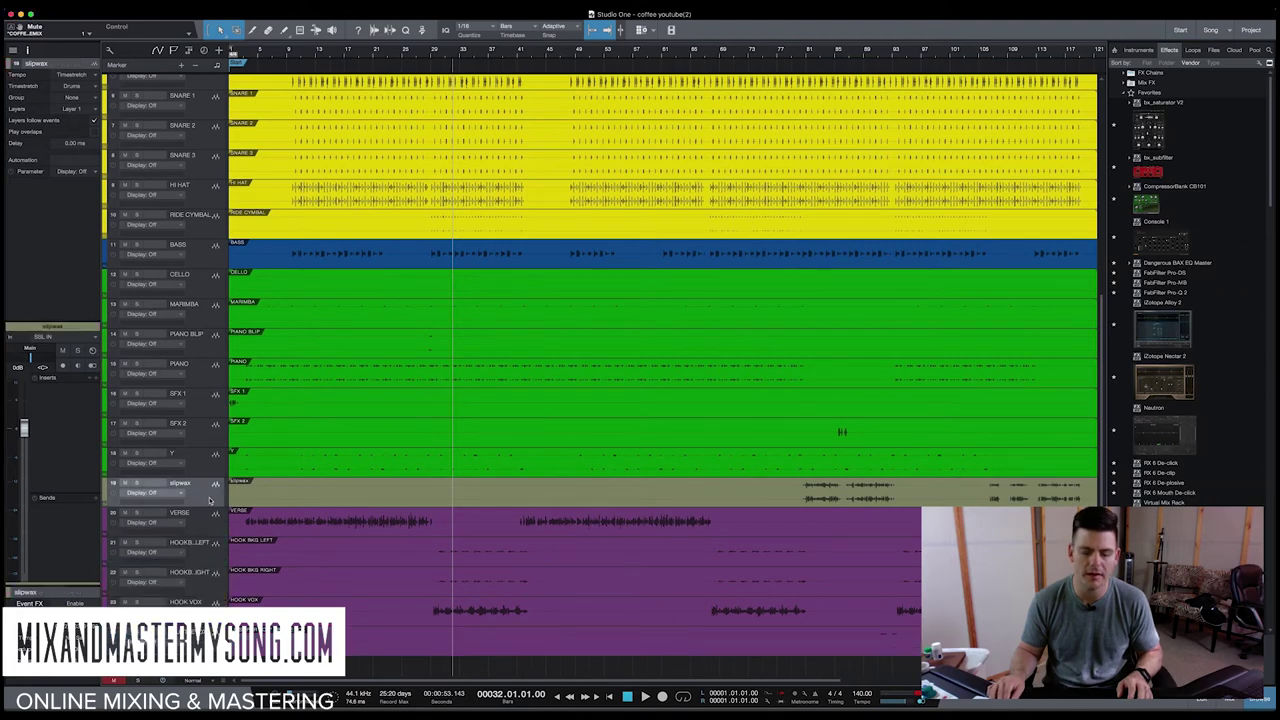
click(803, 484)
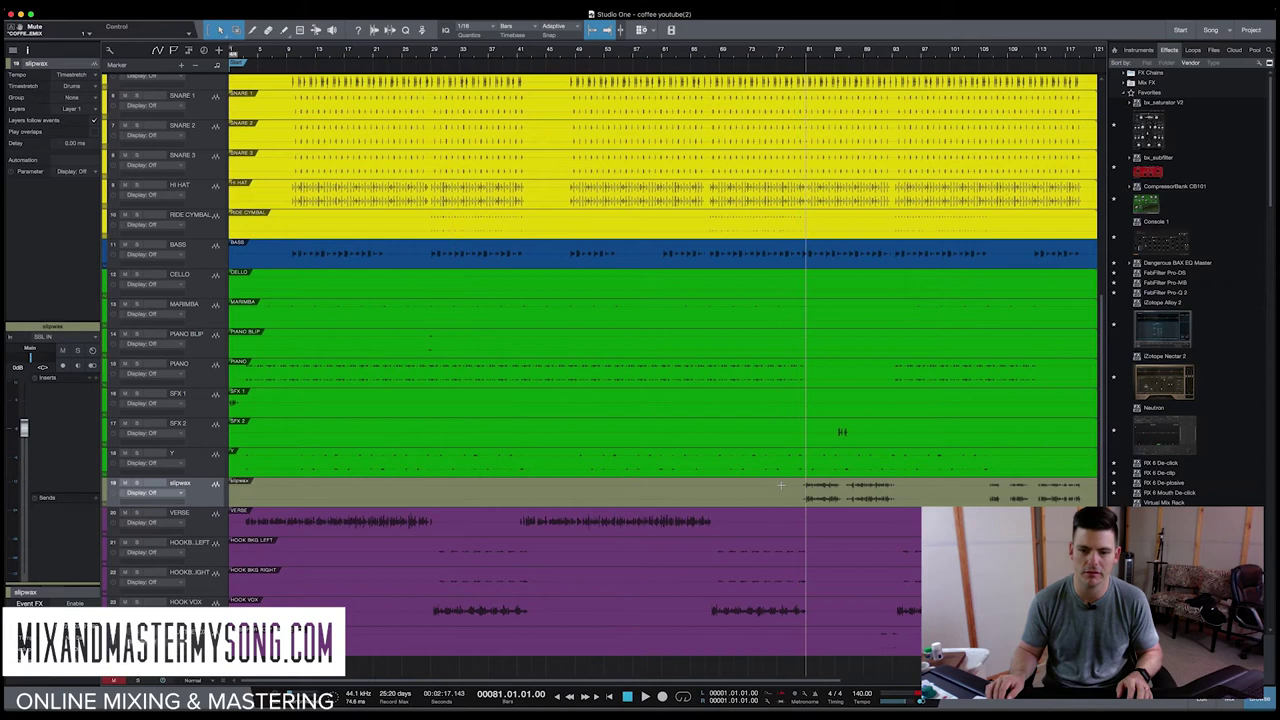
click(137, 484)
key(space)
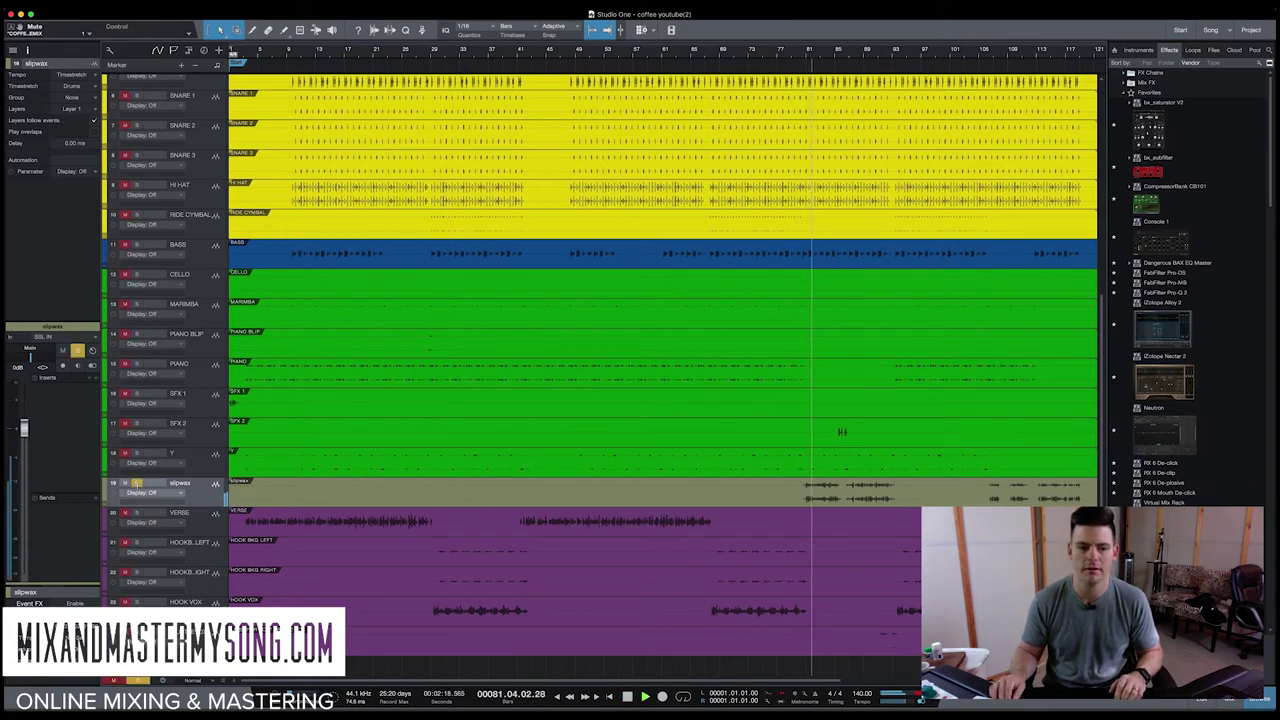
key(space)
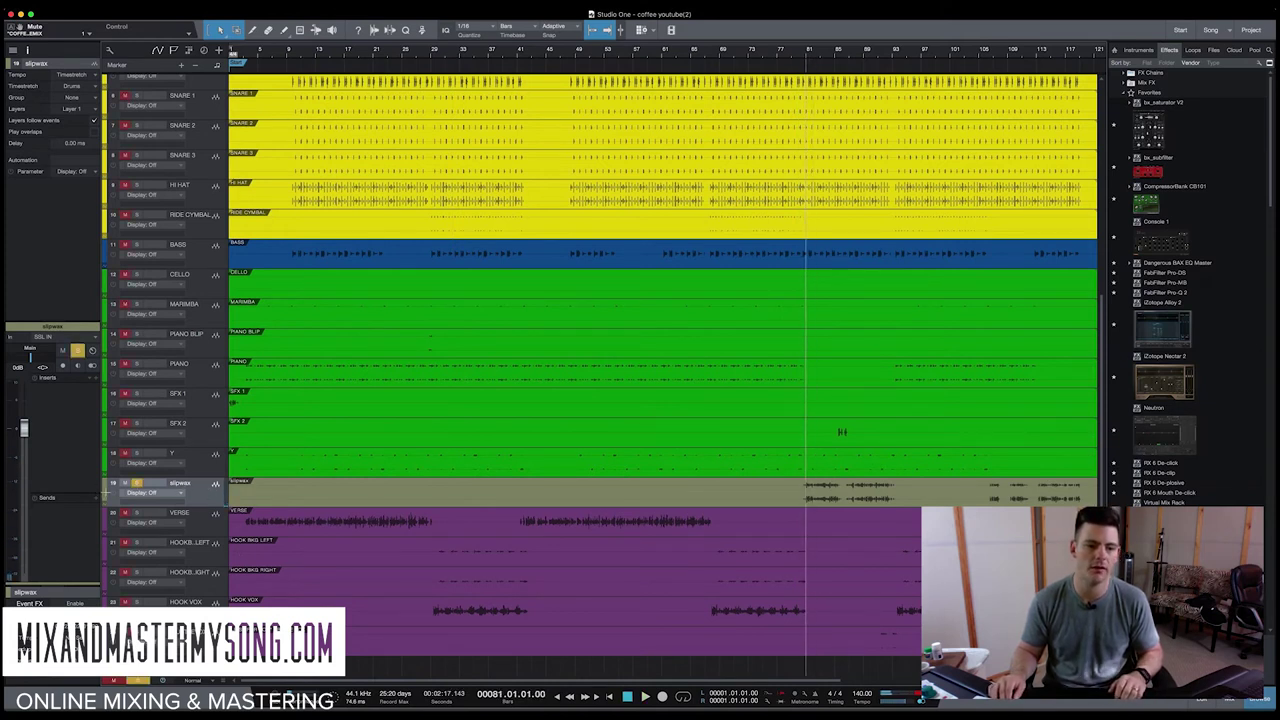
Step: Colour slipwax red and move it to the bottom of the track list
click(104, 490)
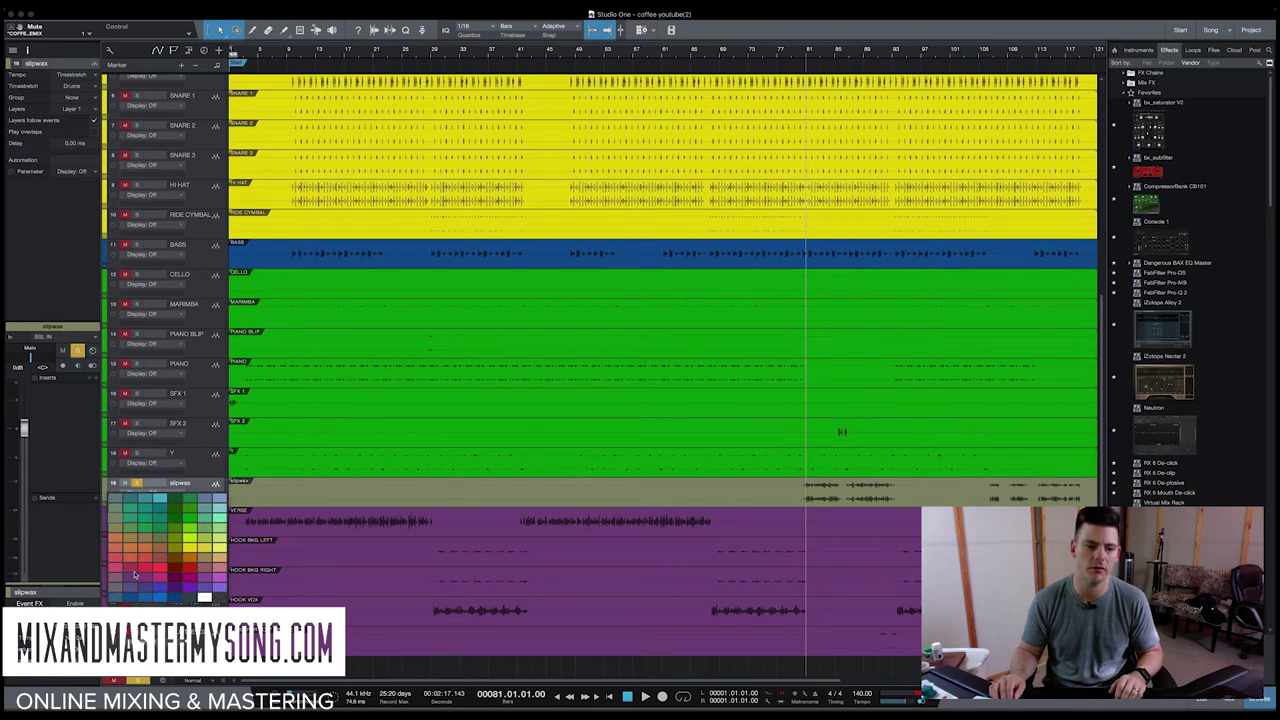
click(132, 571)
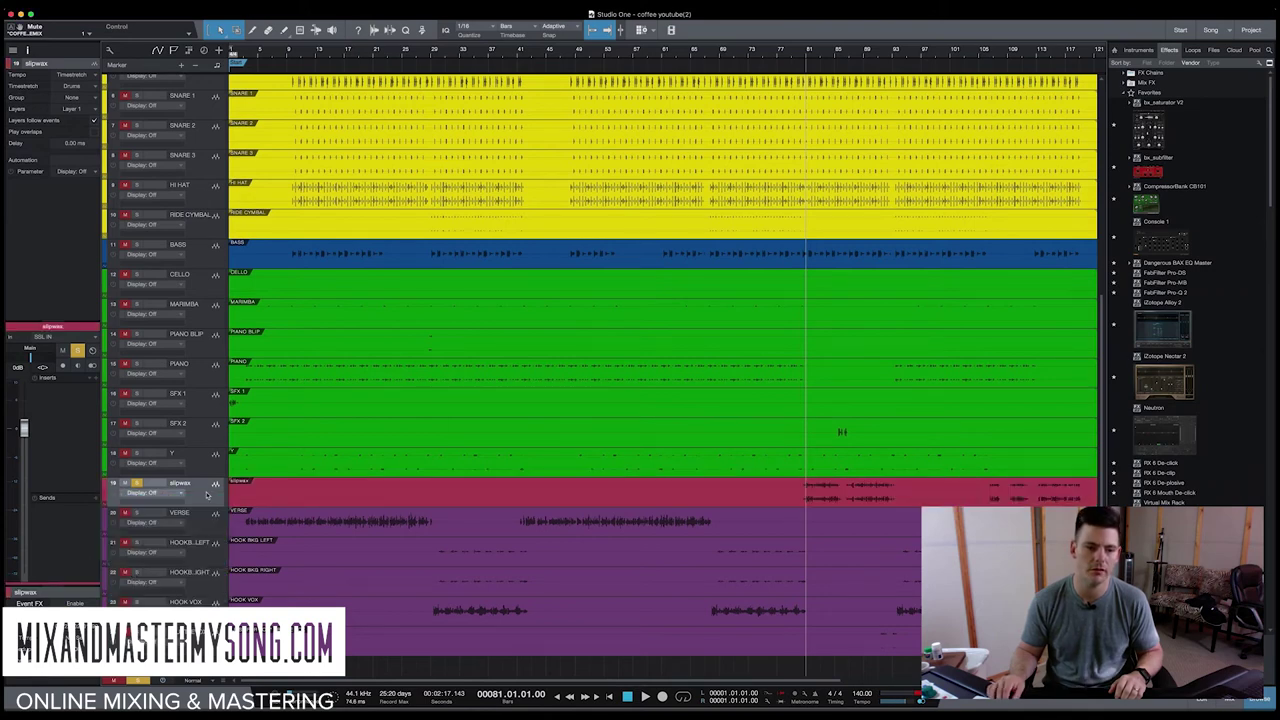
drag(207, 494, 210, 662)
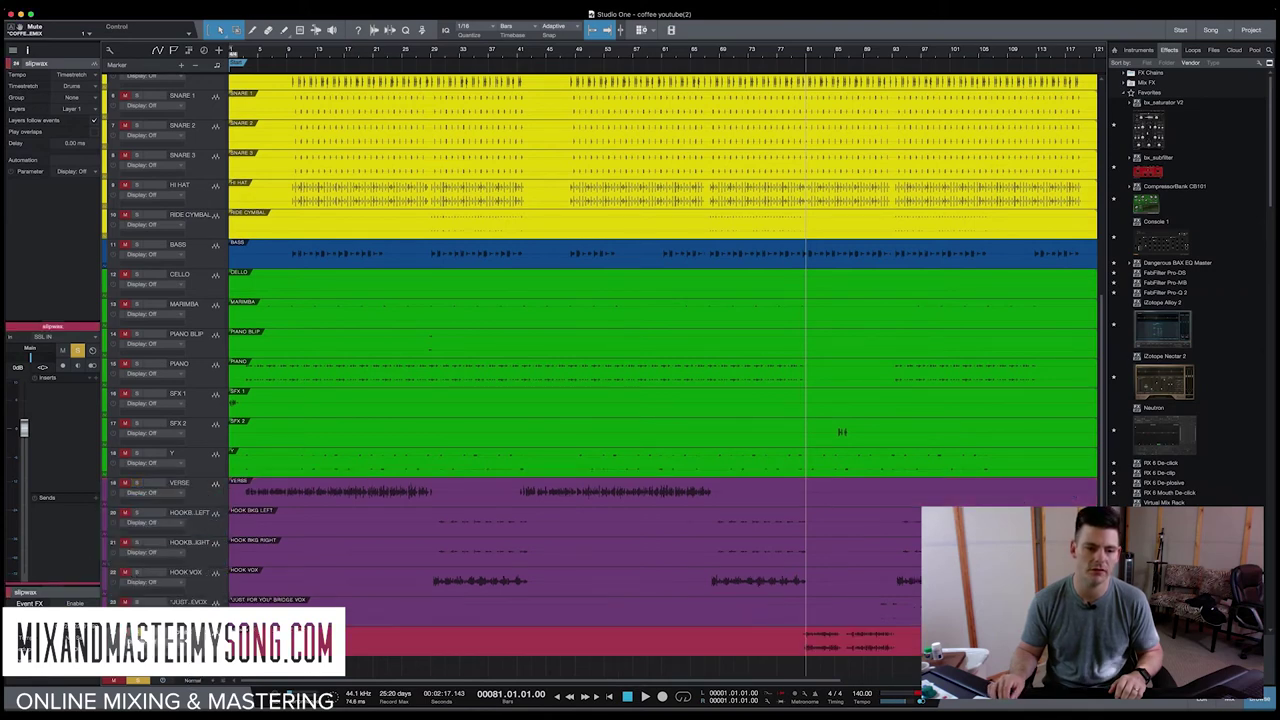
click(202, 472)
scroll(196, 250, up, 3)
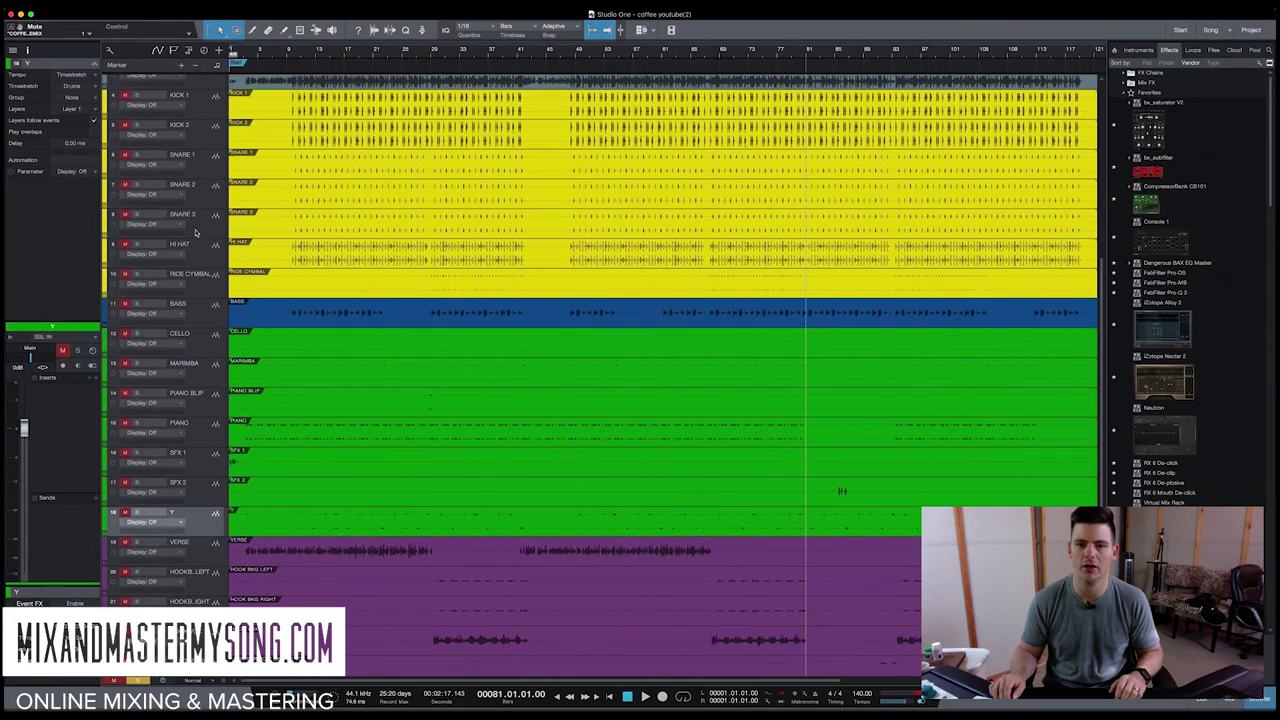
Step: Select the KICK 1 track and bring up the mix console with F3
scroll(325, 356, down, 2)
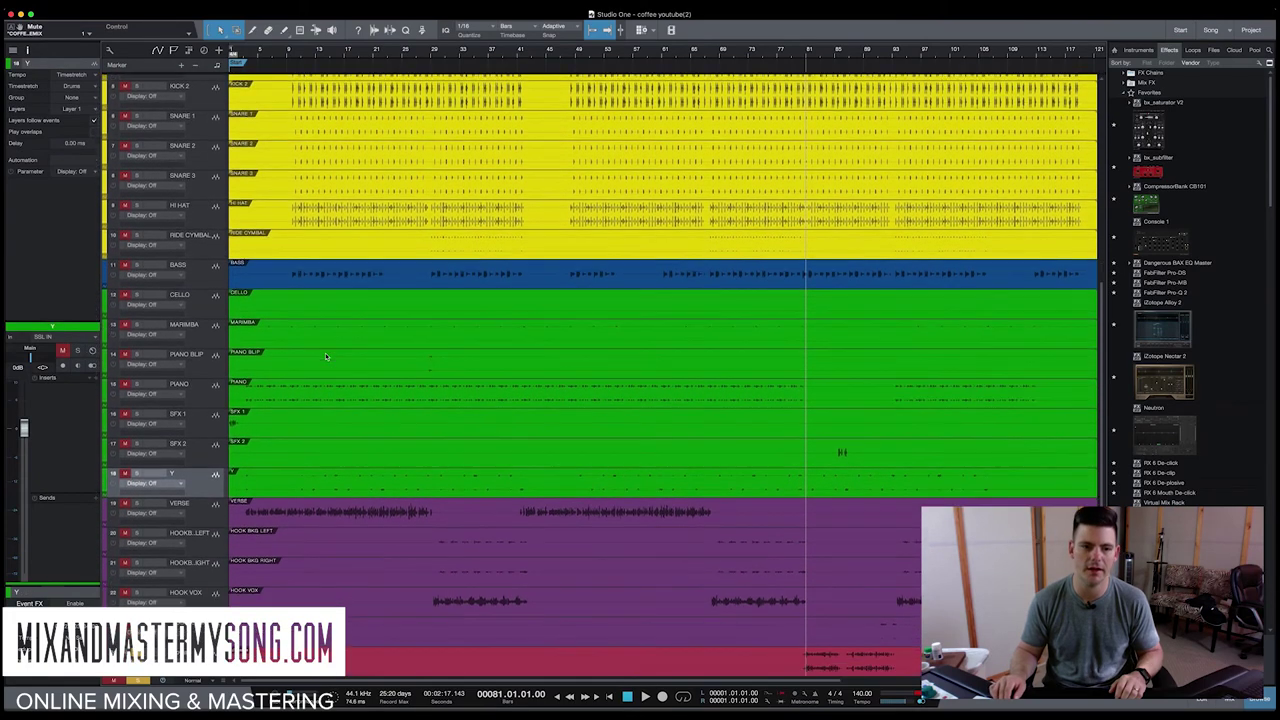
scroll(310, 477, up, 5)
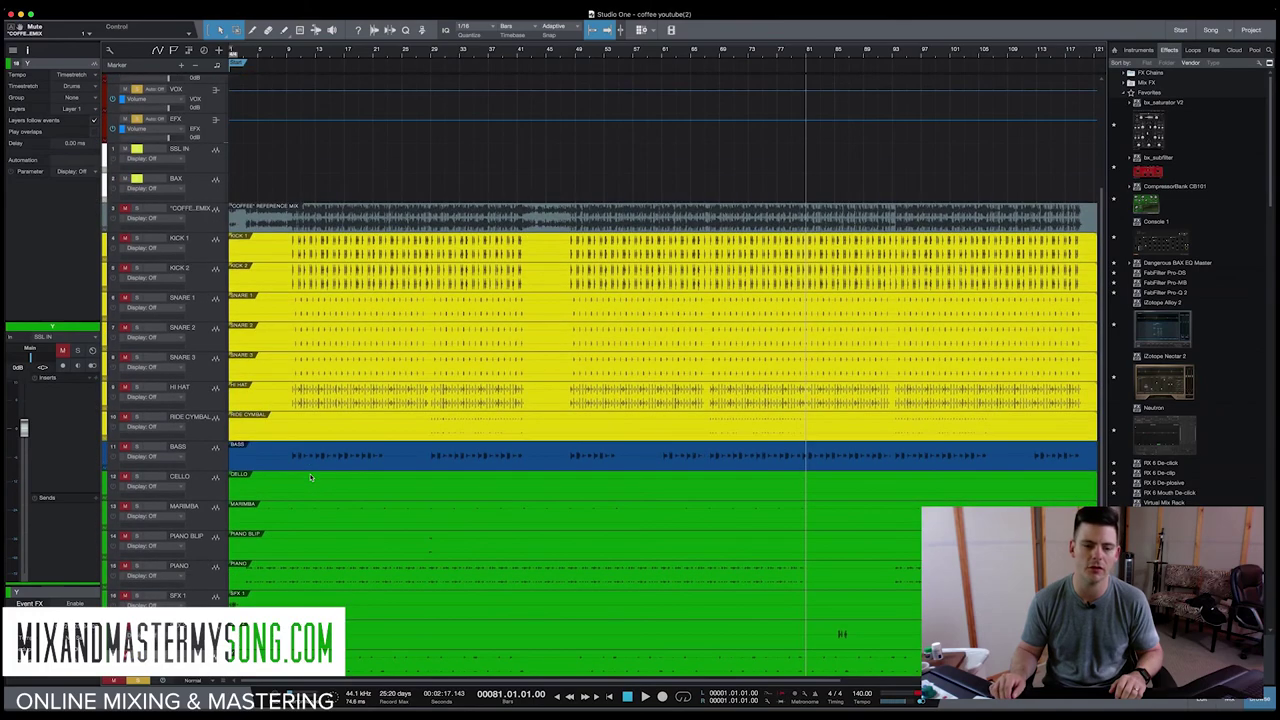
scroll(310, 477, down, 4)
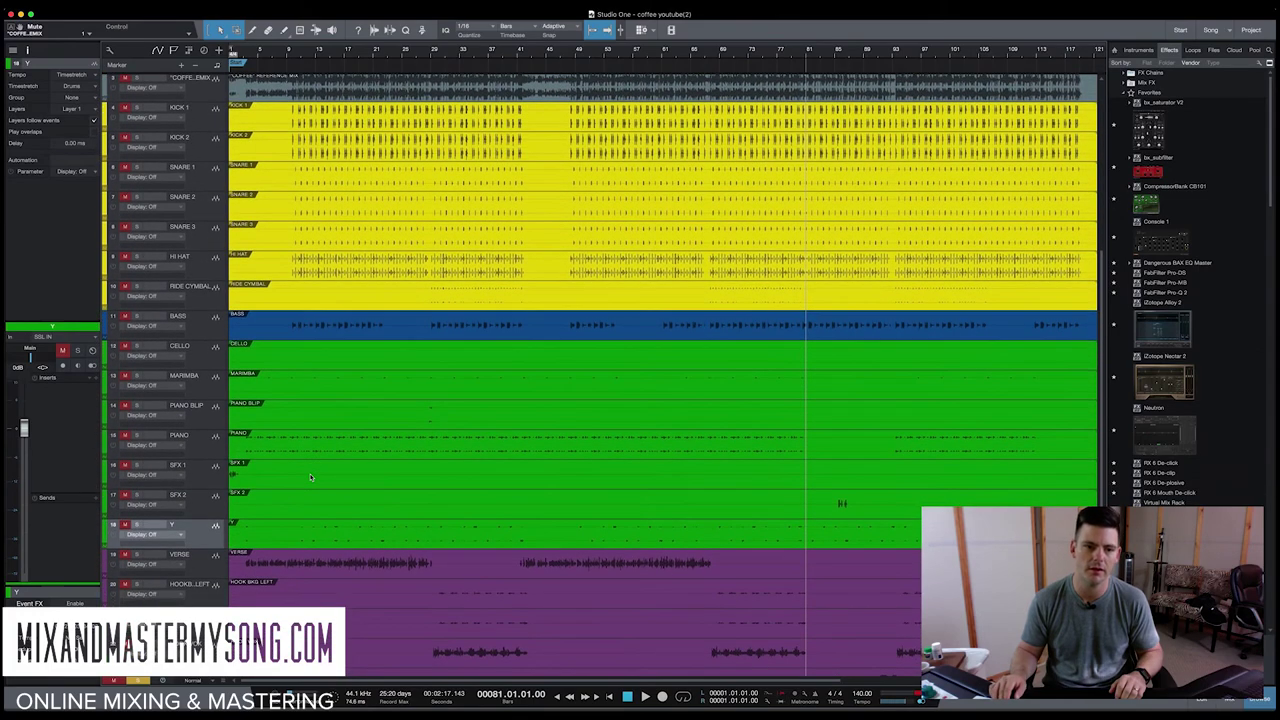
scroll(302, 287, up, 2)
click(310, 197)
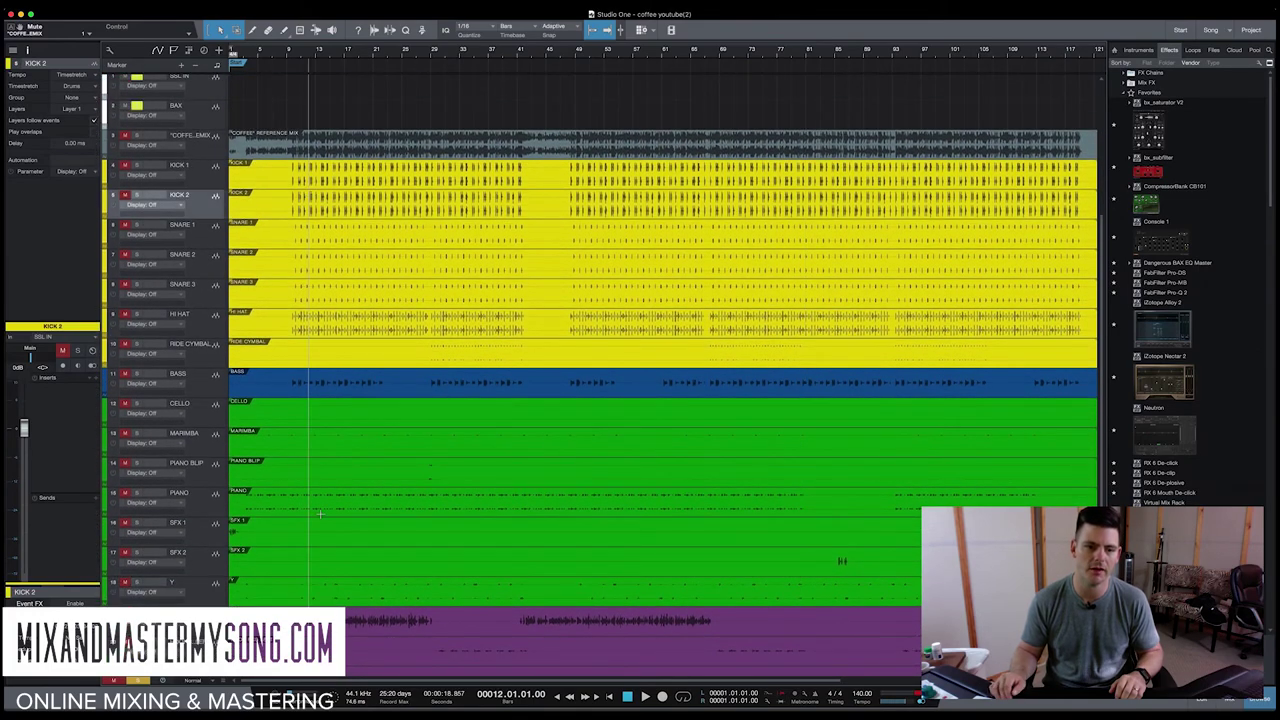
scroll(320, 514, down, 4)
scroll(320, 514, up, 1)
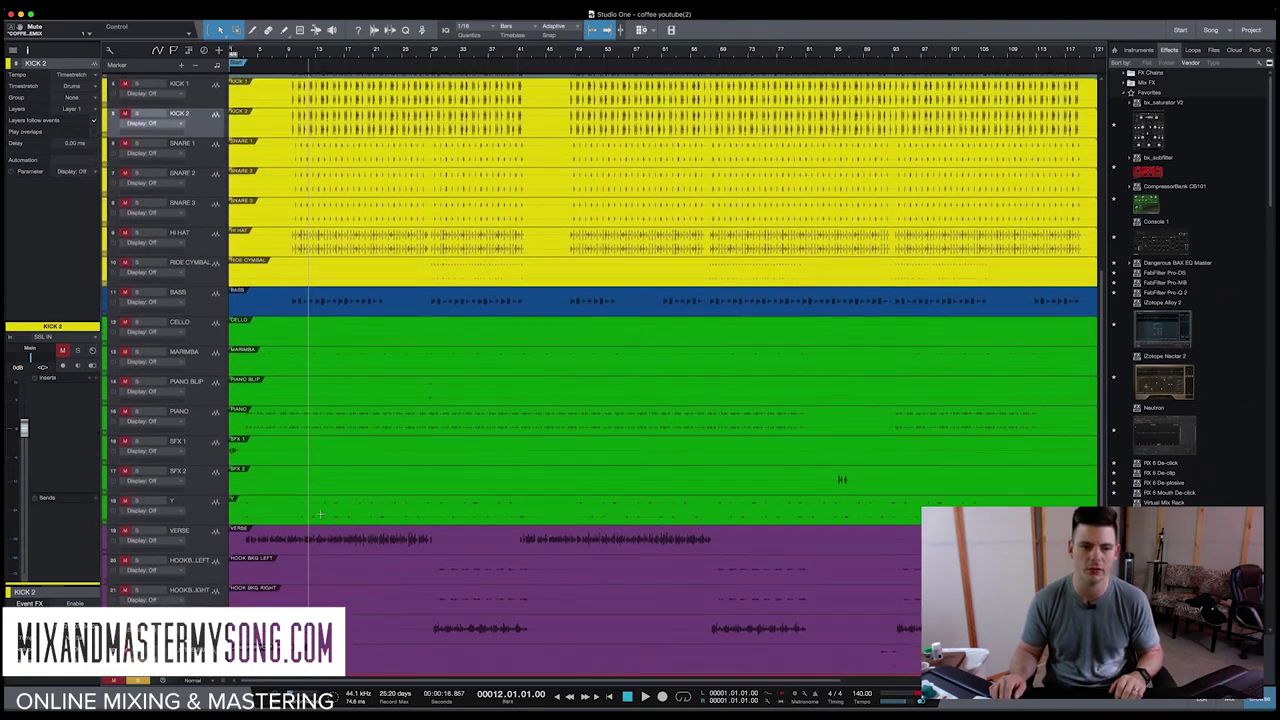
scroll(320, 514, down, 1)
scroll(320, 514, up, 1)
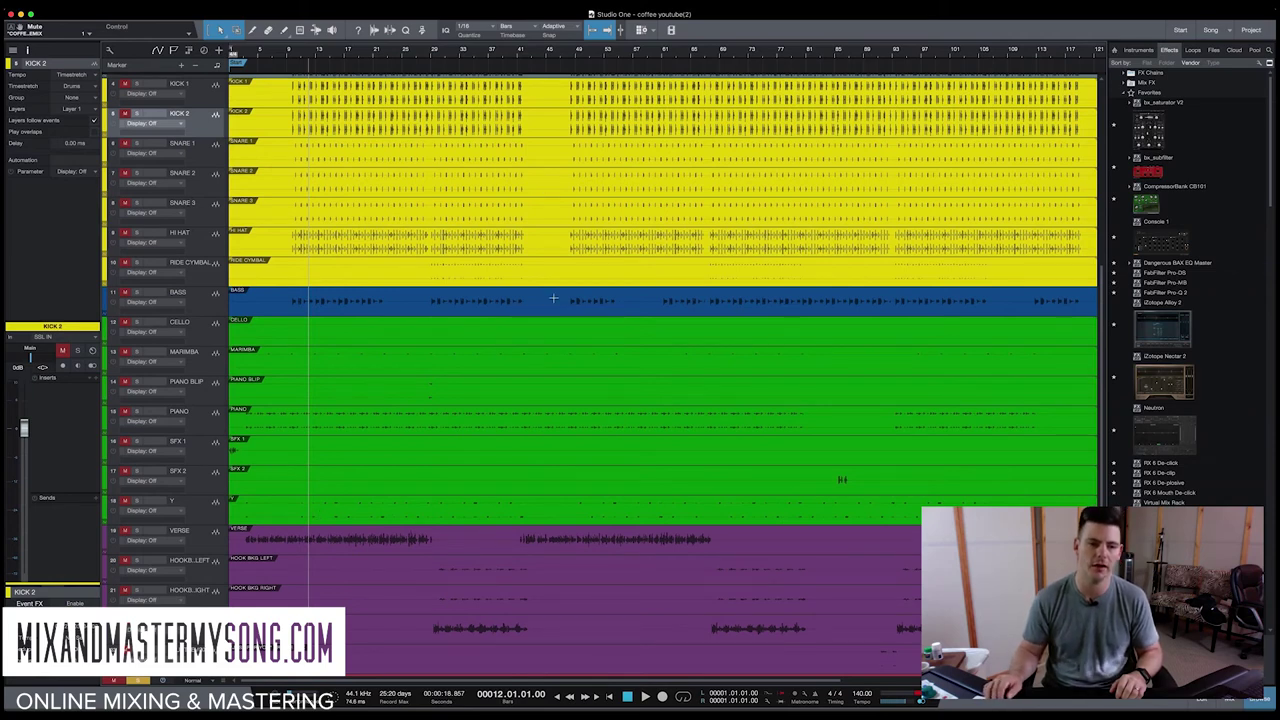
scroll(553, 298, up, 3)
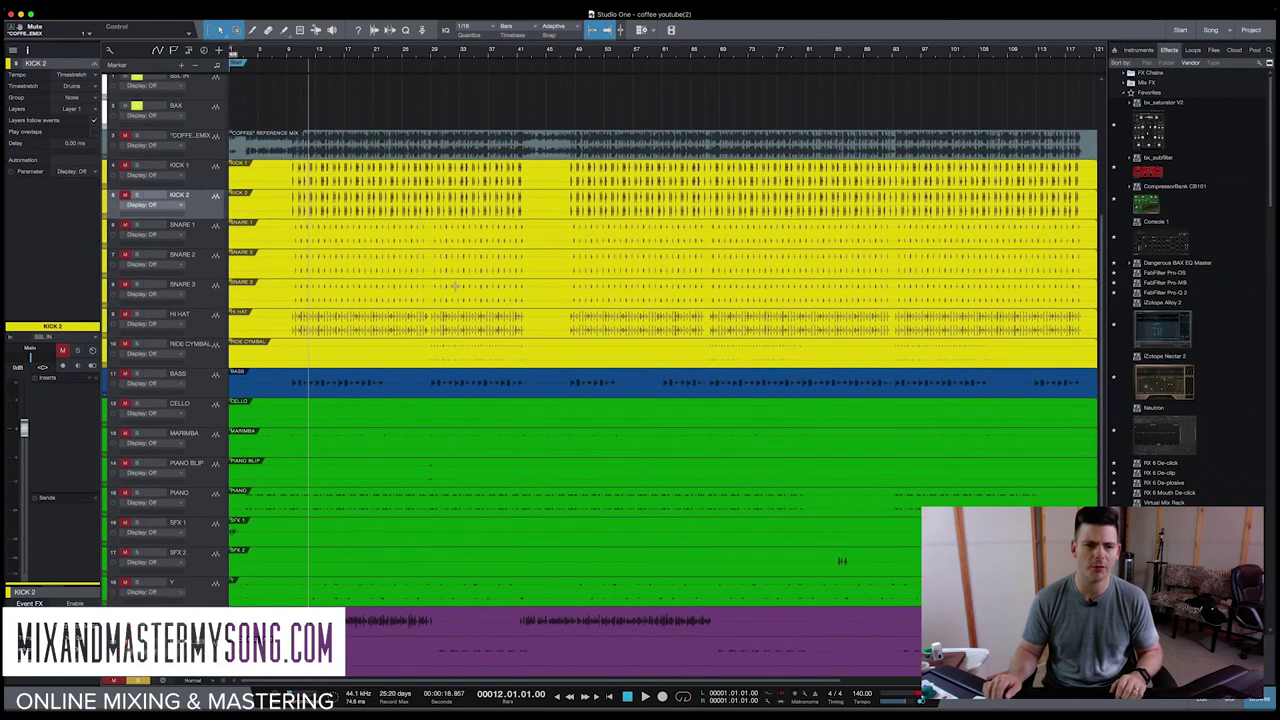
click(198, 371)
click(210, 193)
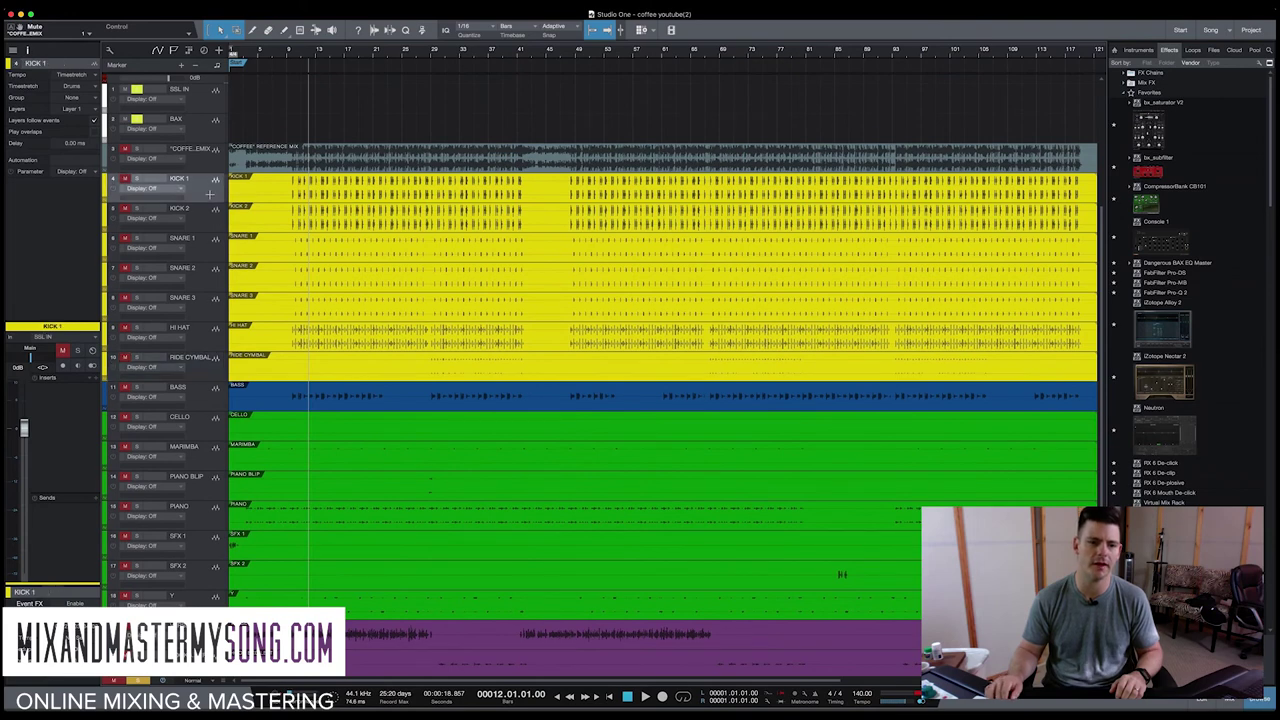
key(F3)
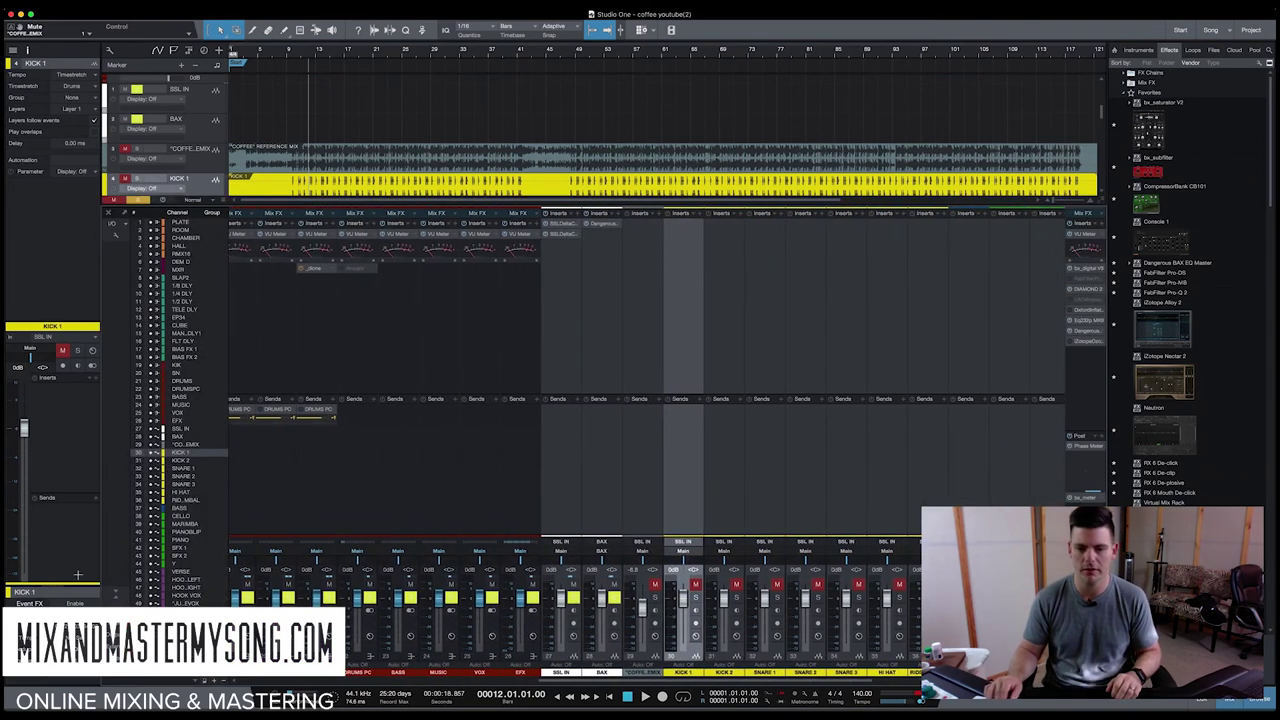
Step: Route KICK 1 and KICK 2 to the KIK bus
key(shift+Down)
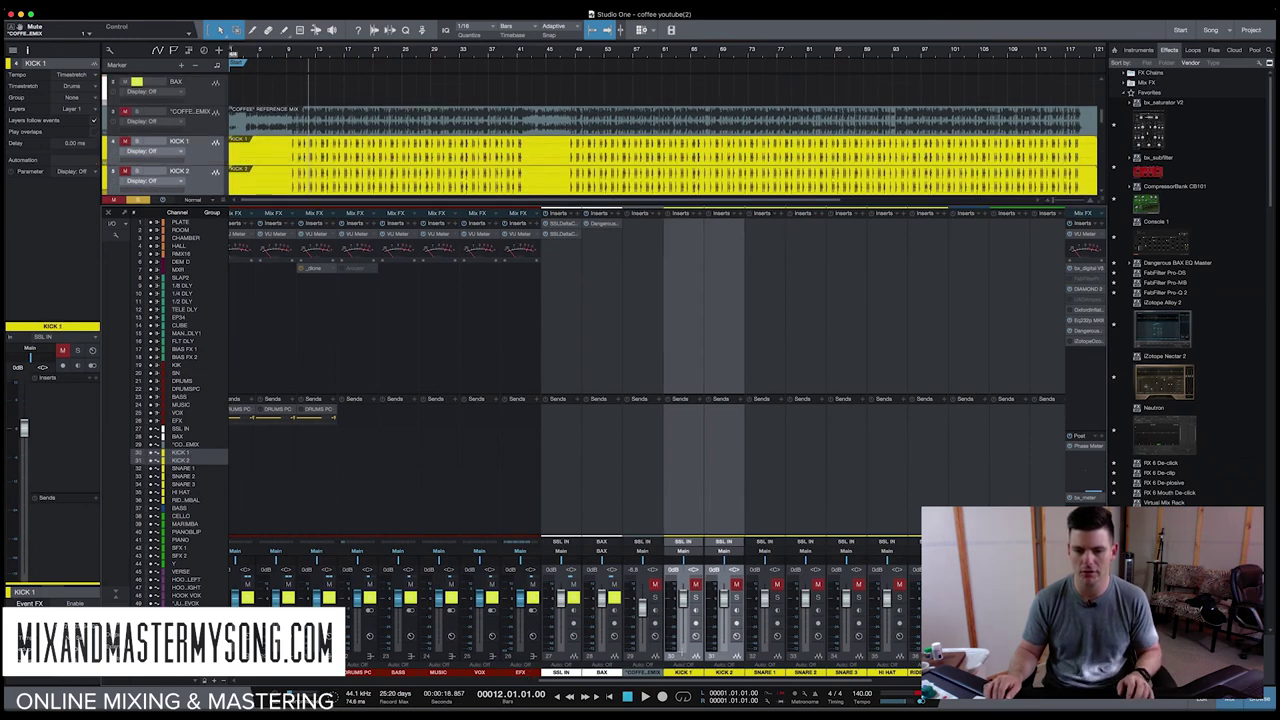
click(682, 551)
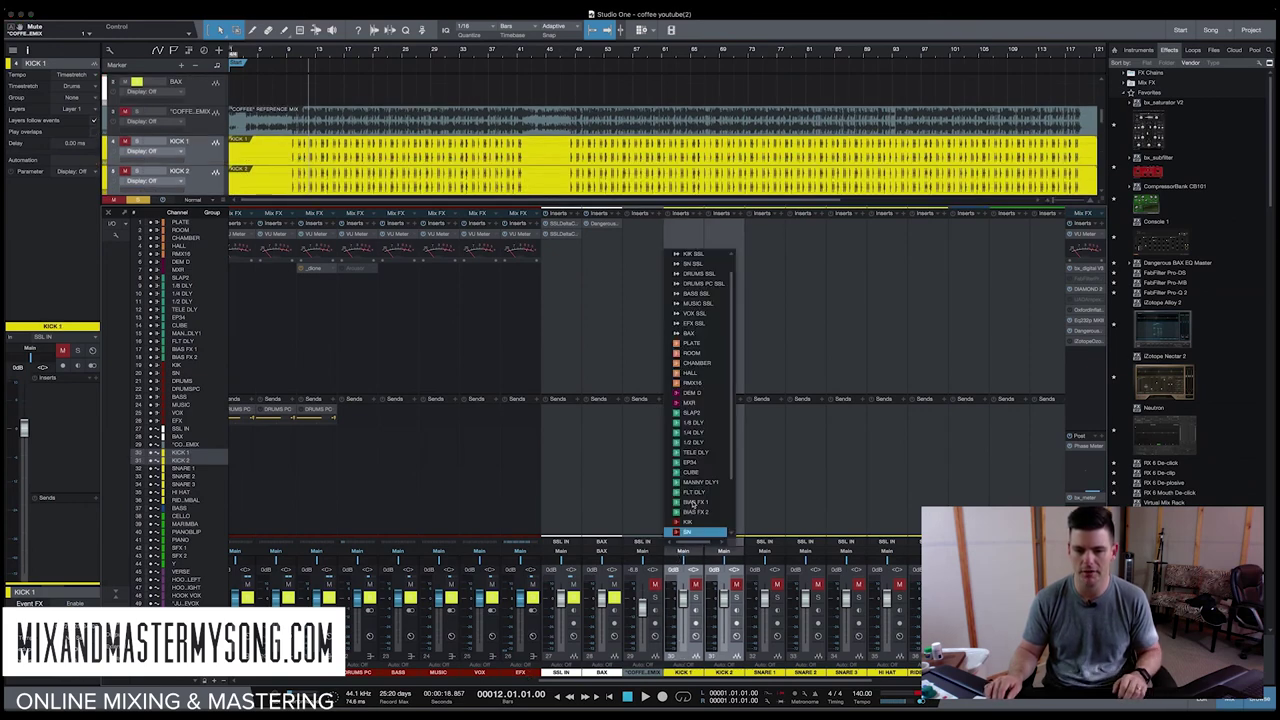
click(694, 460)
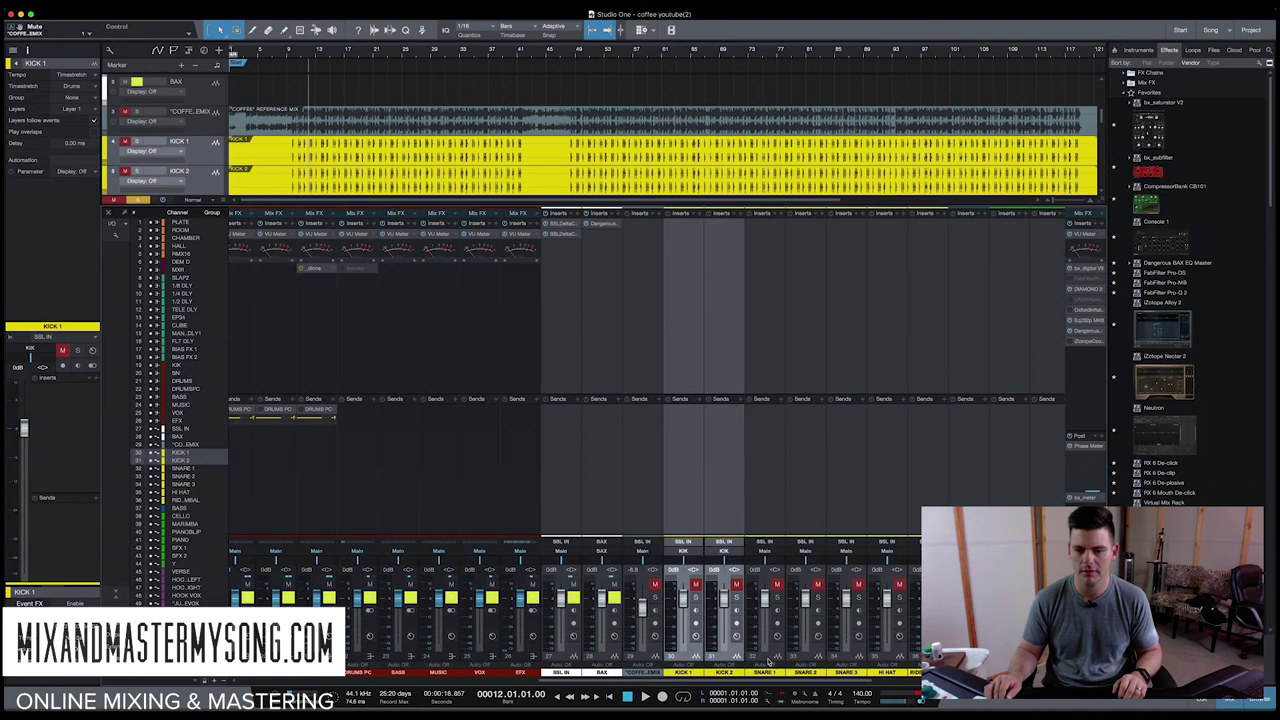
Step: Route SNARE 1, SNARE 2 and SNARE 3 to the SN bus
click(768, 662)
shift+click(806, 662)
shift+click(856, 663)
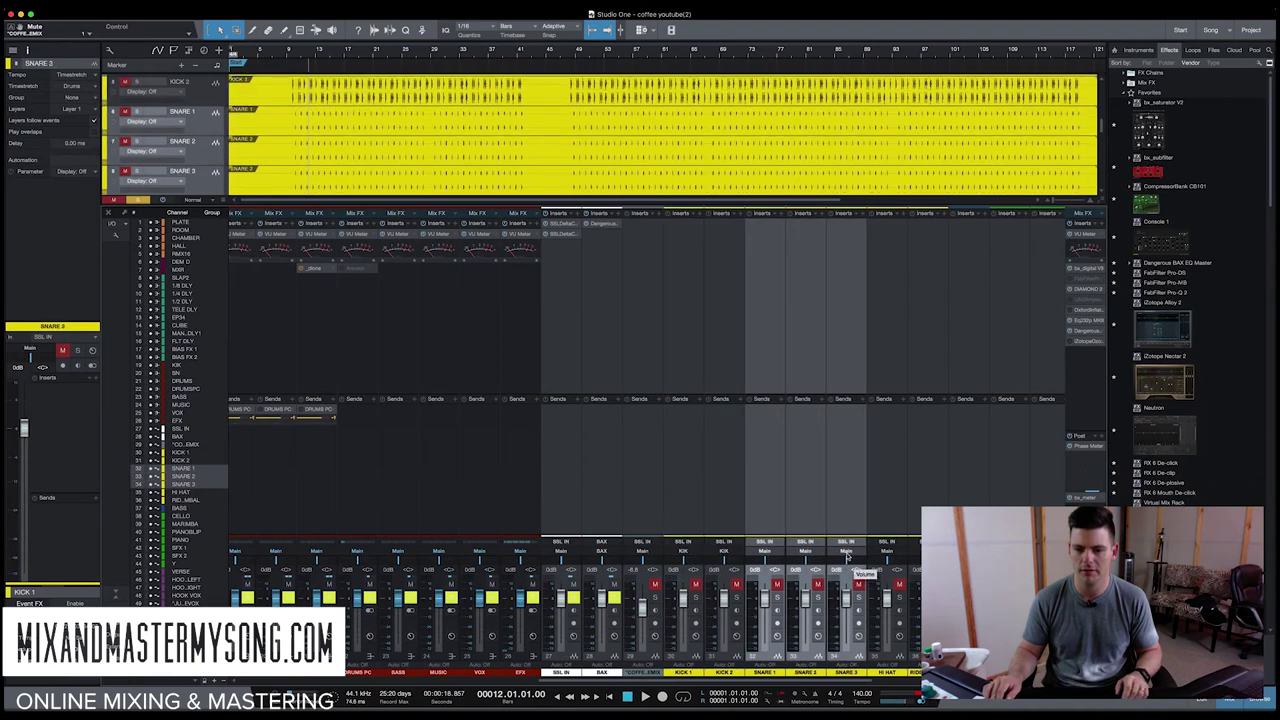
click(847, 556)
click(857, 468)
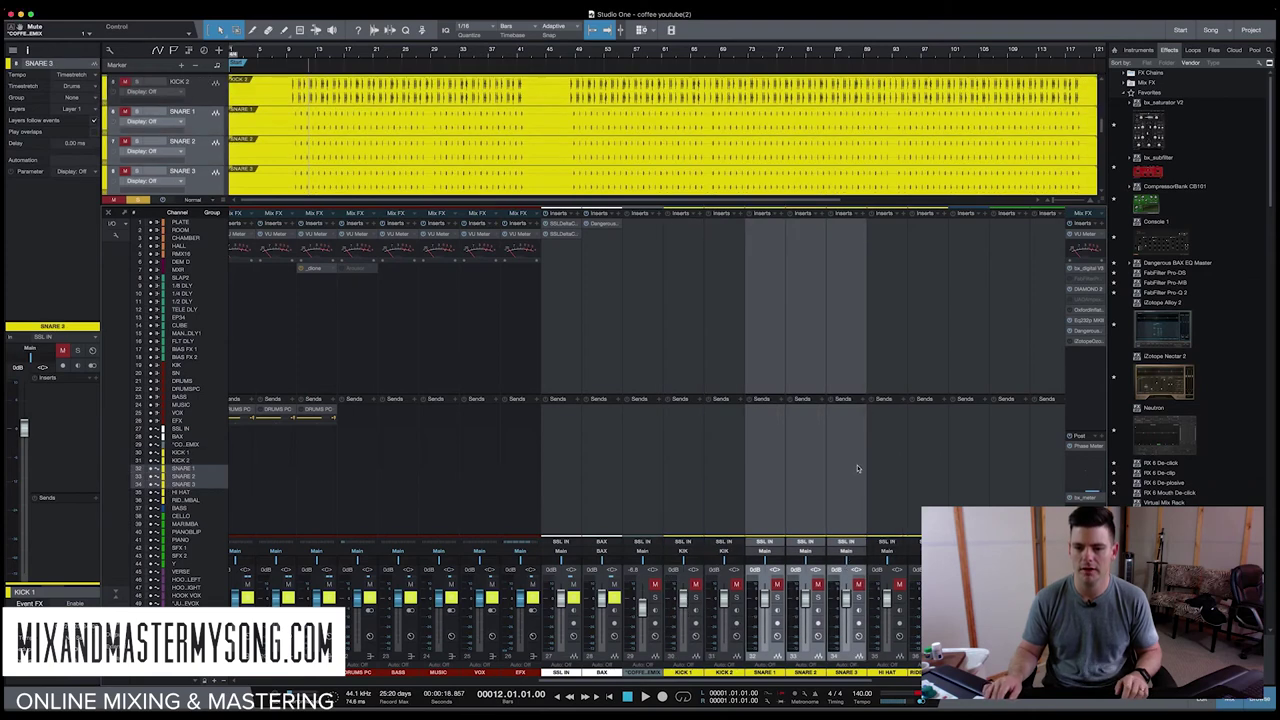
Step: Route the HI HAT and RIDE CYMBAL channels to the DRUMS bus
click(886, 672)
shift+click(918, 672)
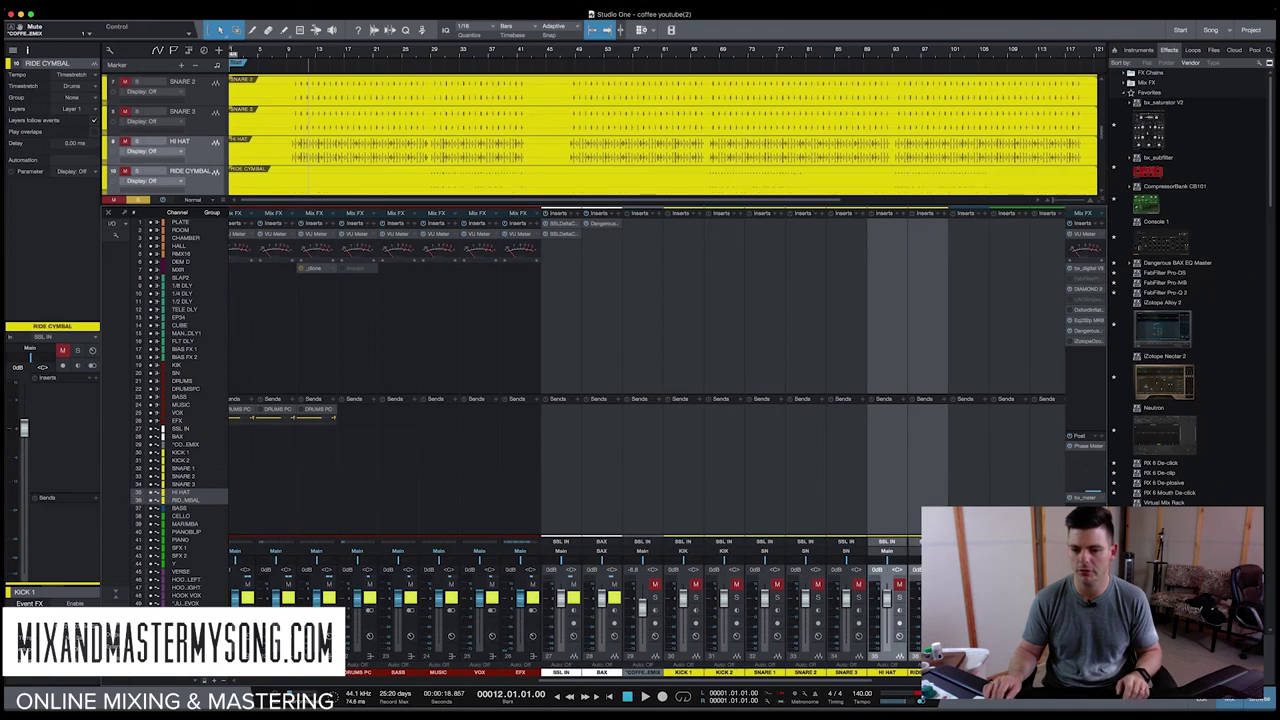
click(886, 551)
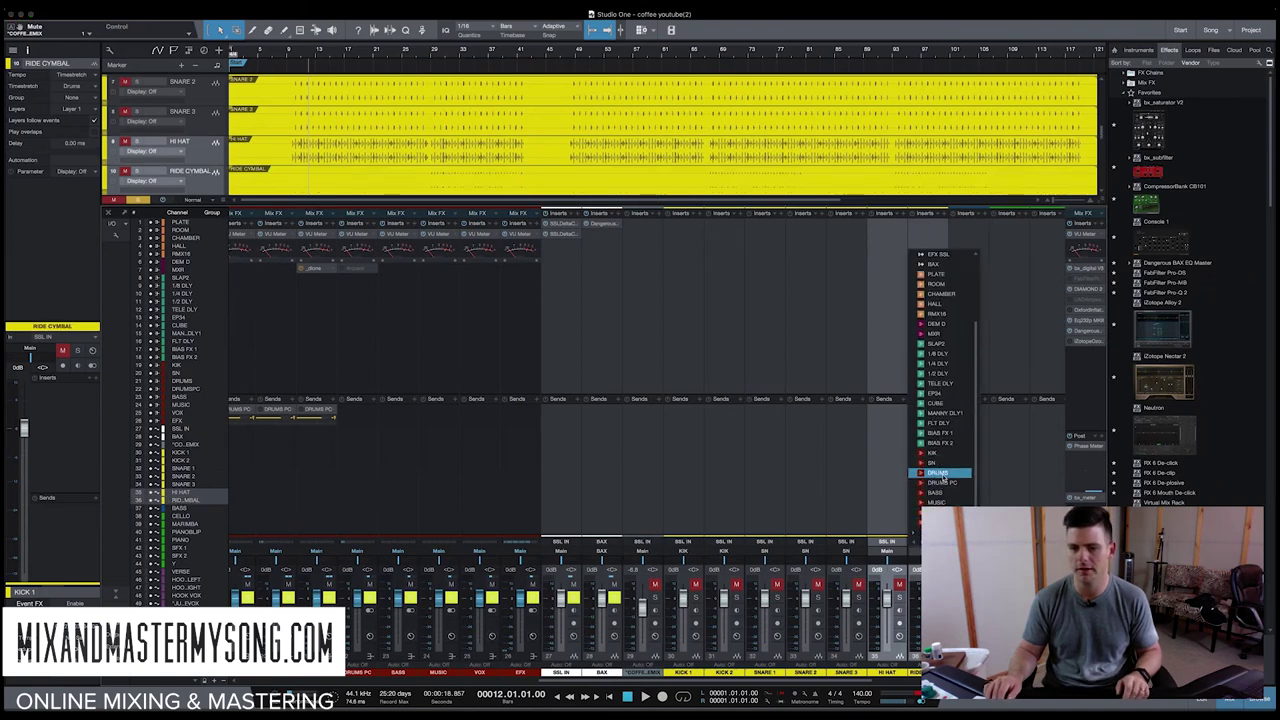
click(942, 474)
Step: Route the BASS channel to the BASS bus
scroll(687, 626, right, 8)
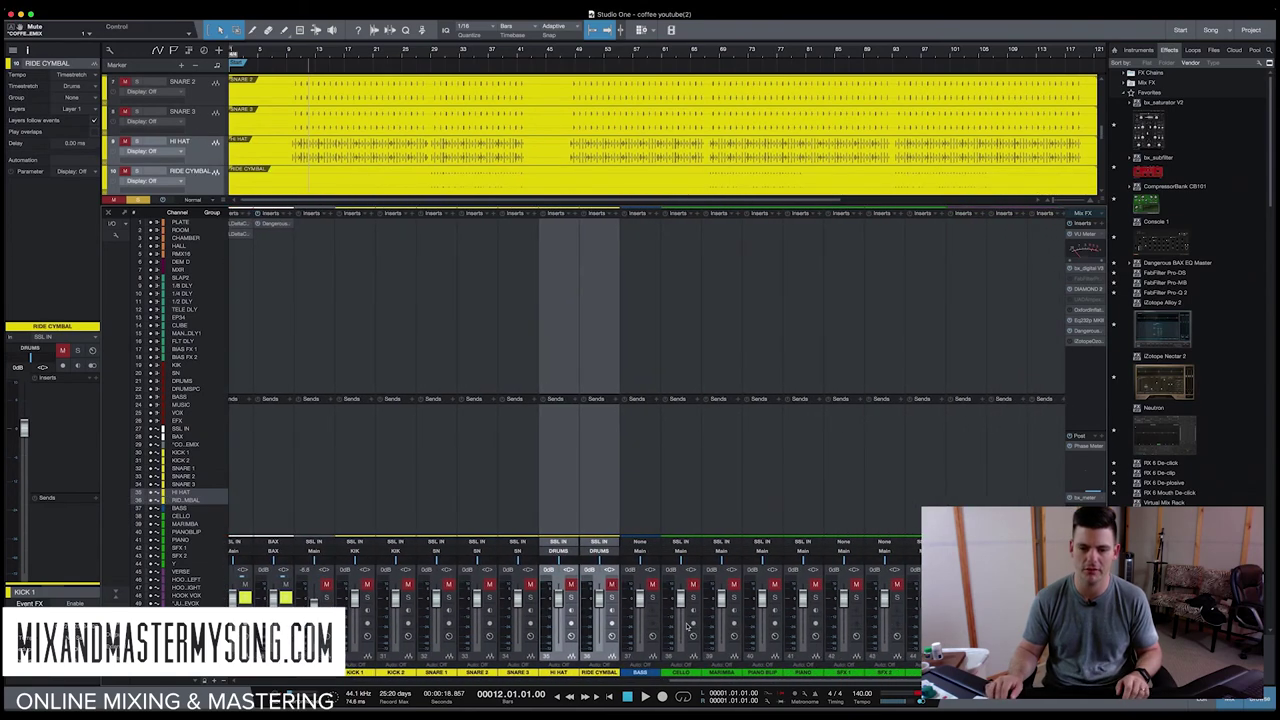
click(645, 662)
click(640, 551)
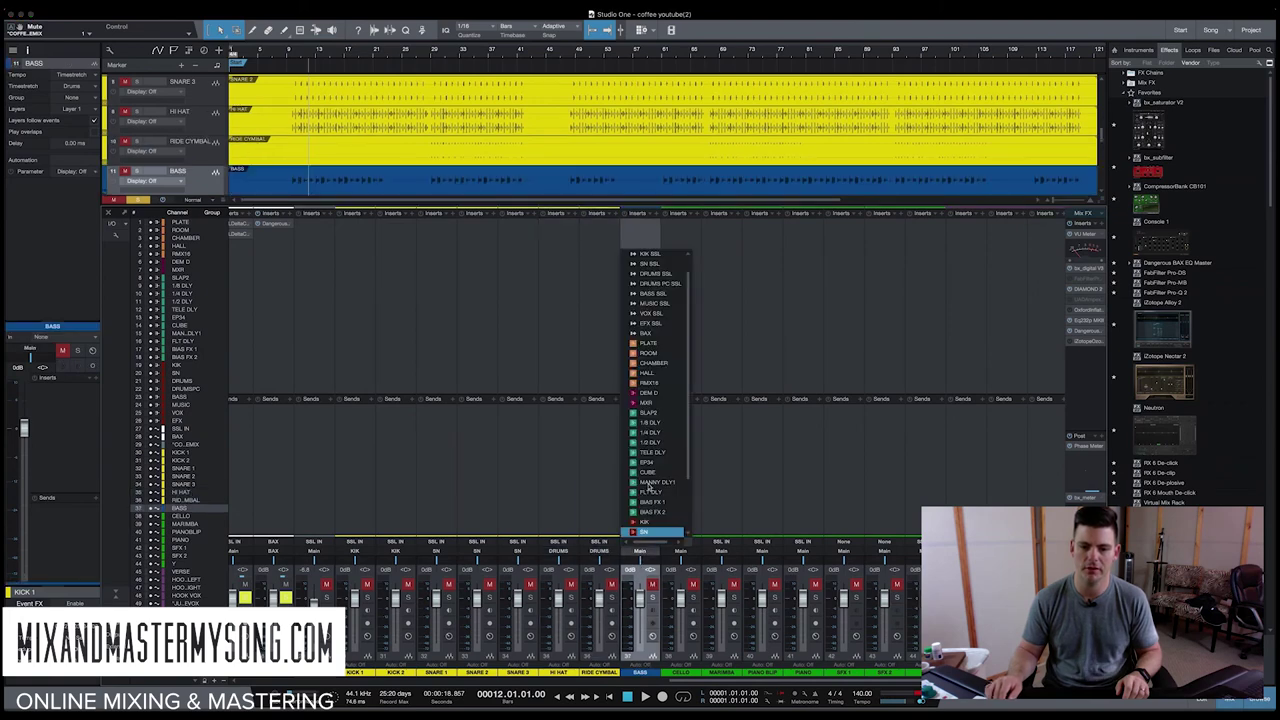
scroll(655, 460, up, 5)
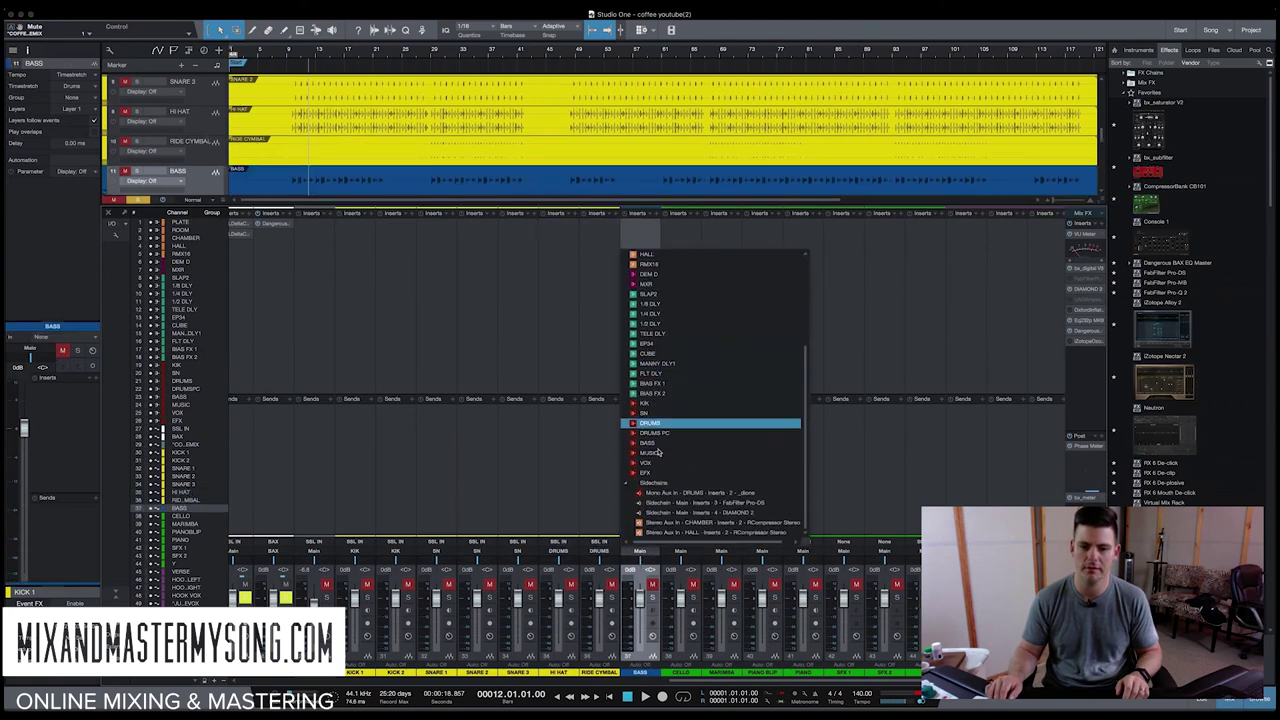
click(650, 502)
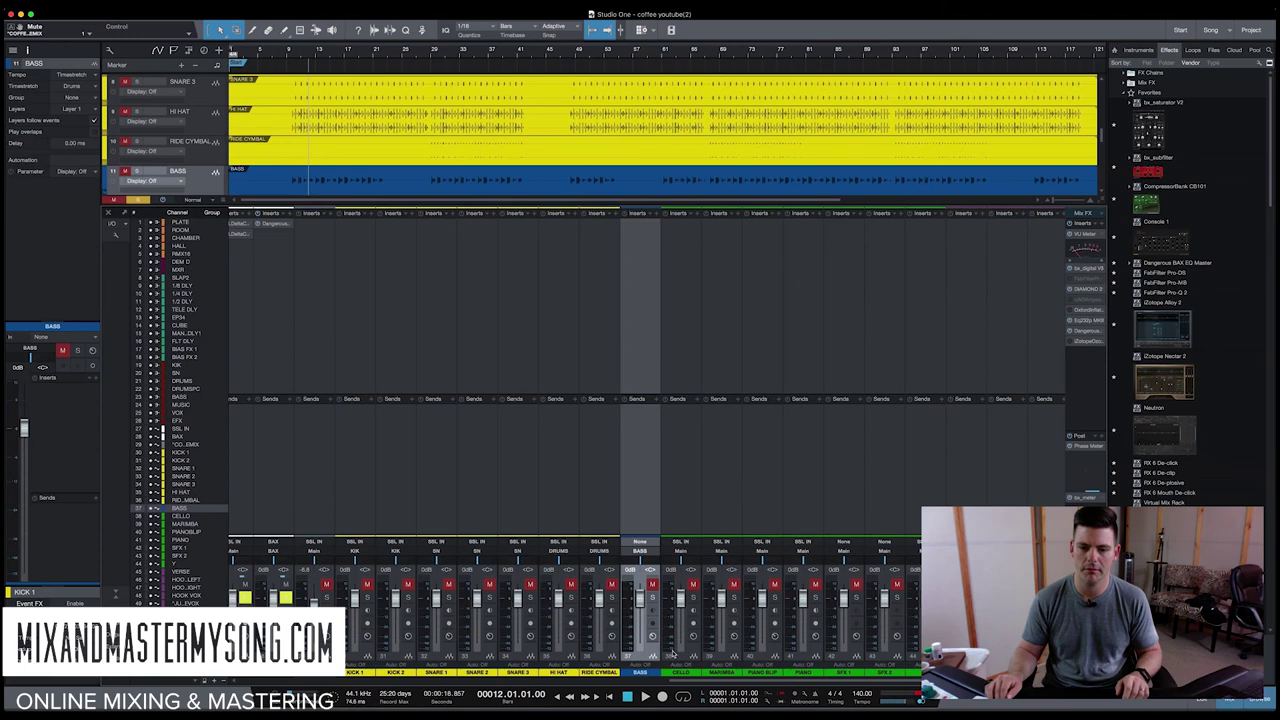
Step: Route the instrument channels from CELLO onward to the MUSIC bus
click(673, 655)
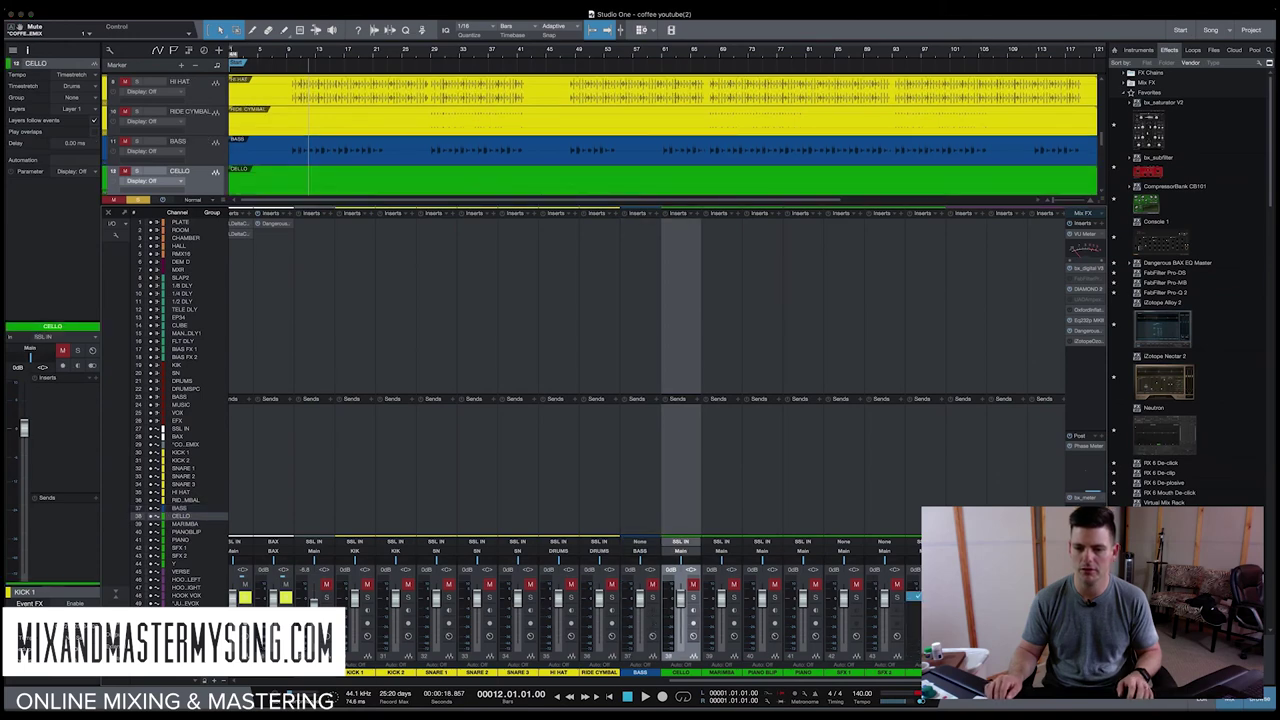
shift+click(915, 597)
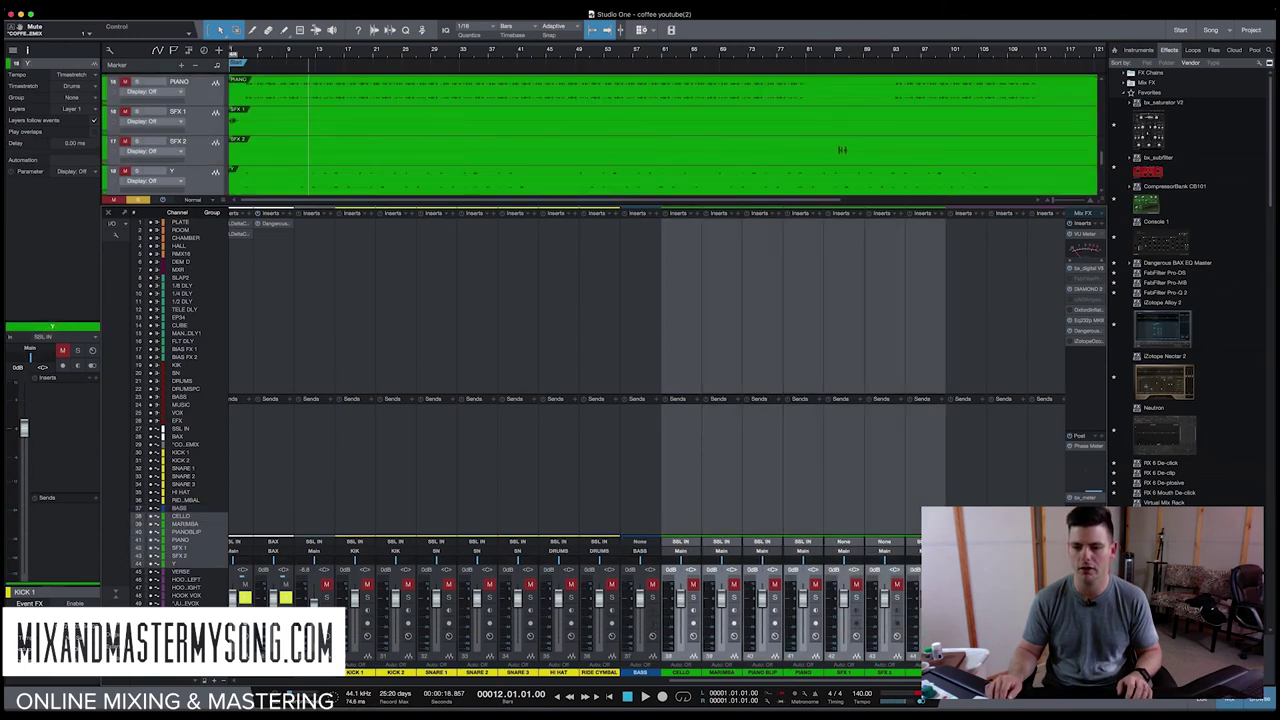
click(915, 551)
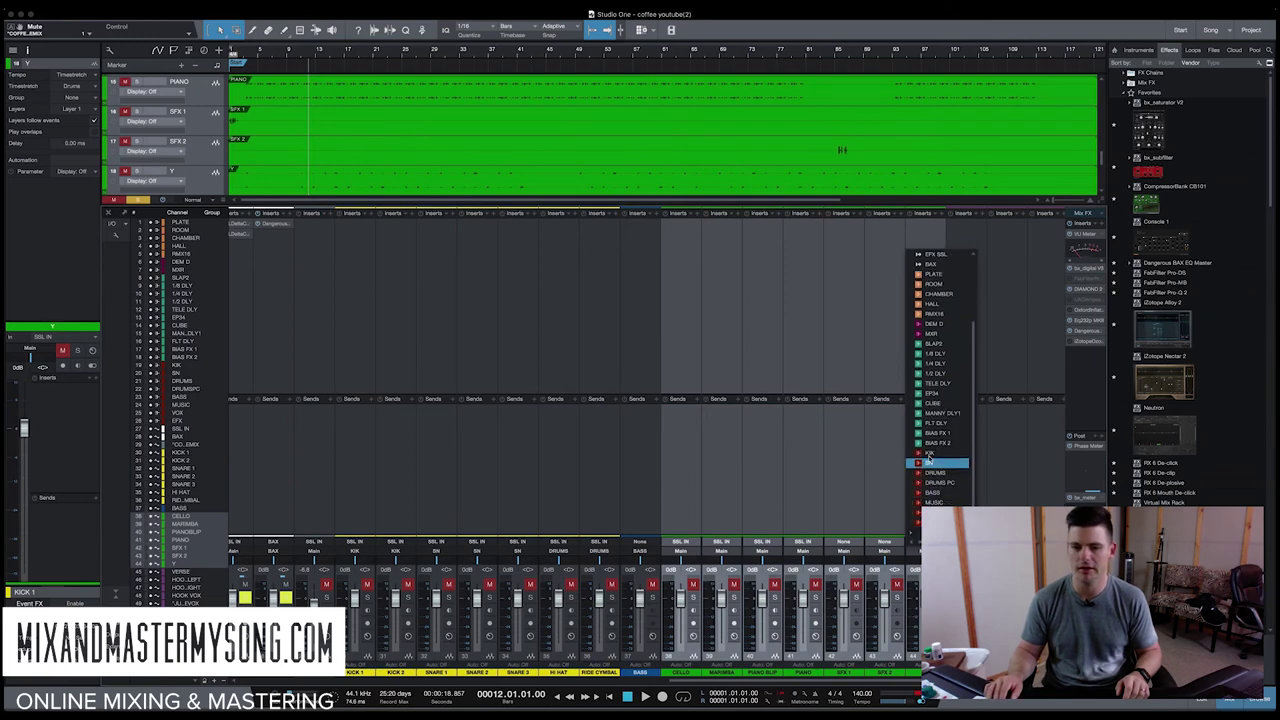
click(934, 502)
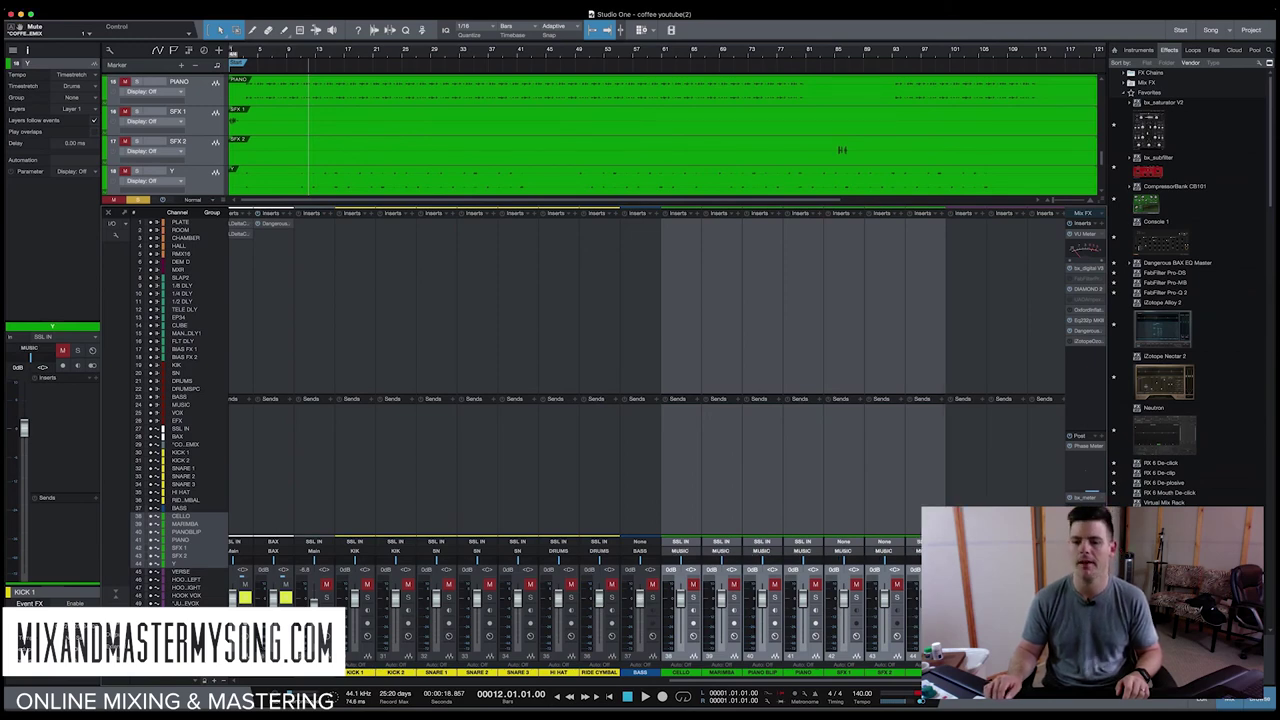
Step: Route the vocal channels from VERSE through slipwax to the VOX bus
key(Down)
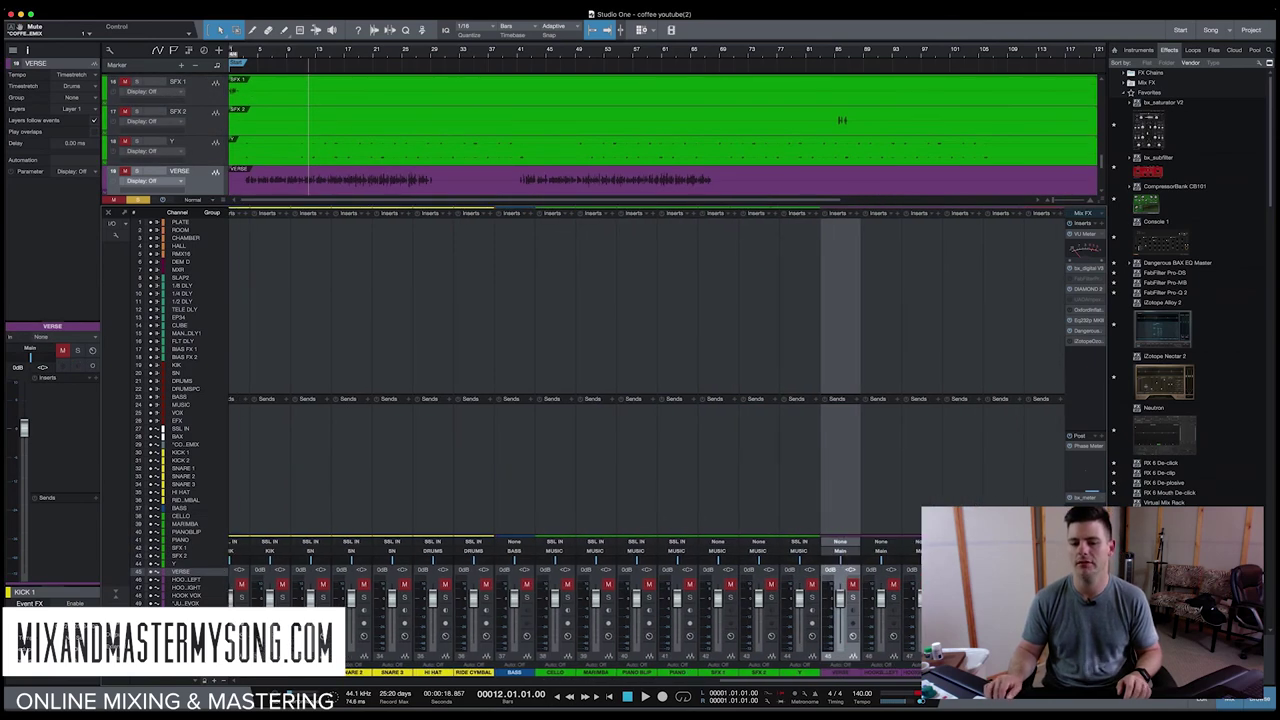
key(Down)
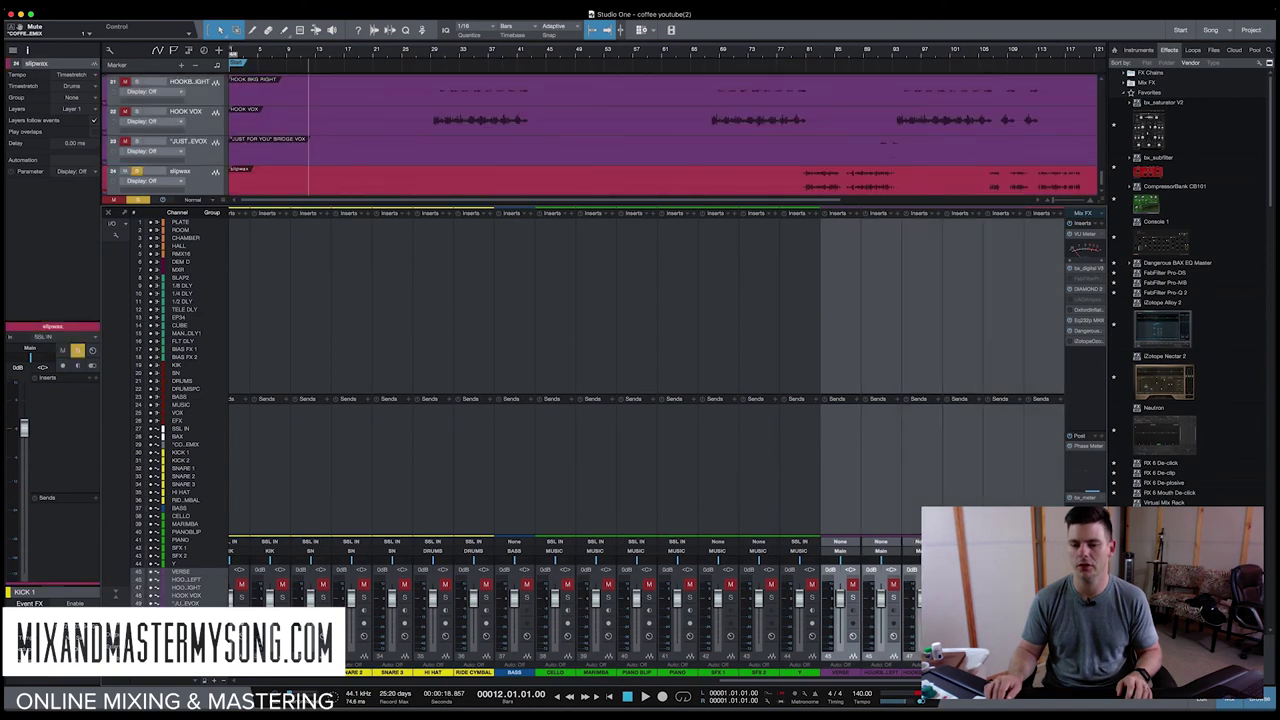
click(1083, 213)
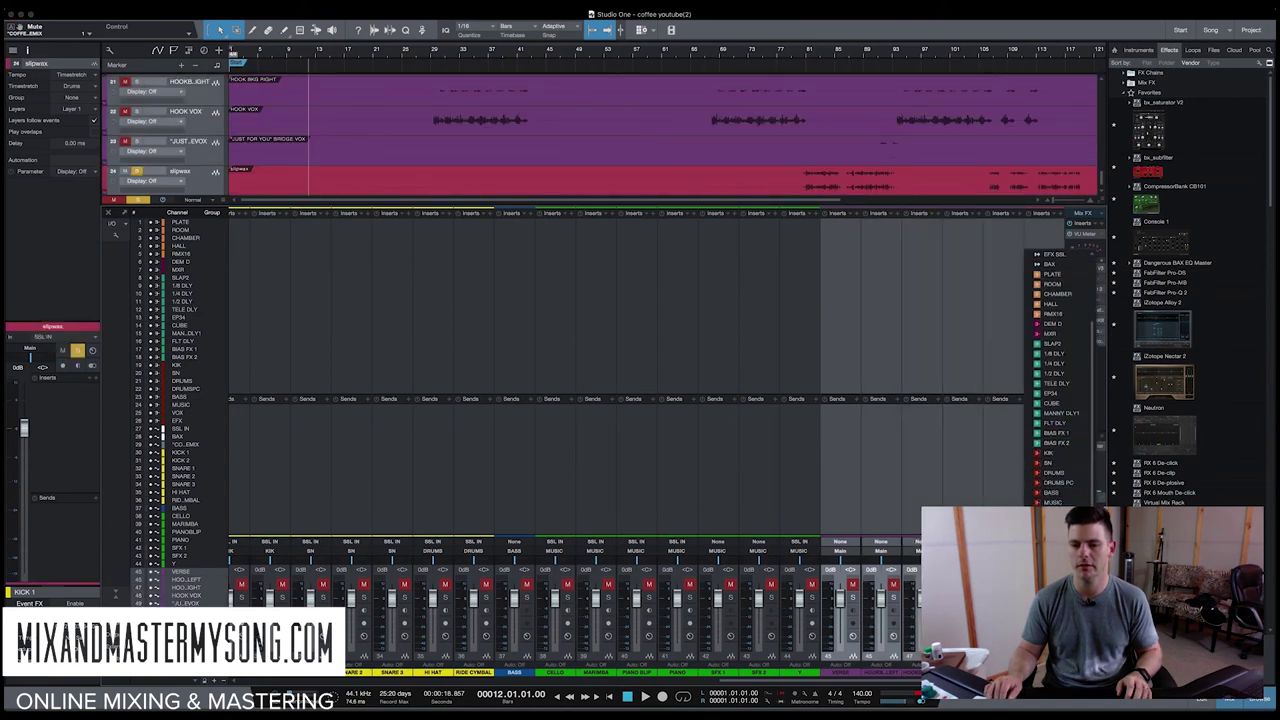
click(1052, 512)
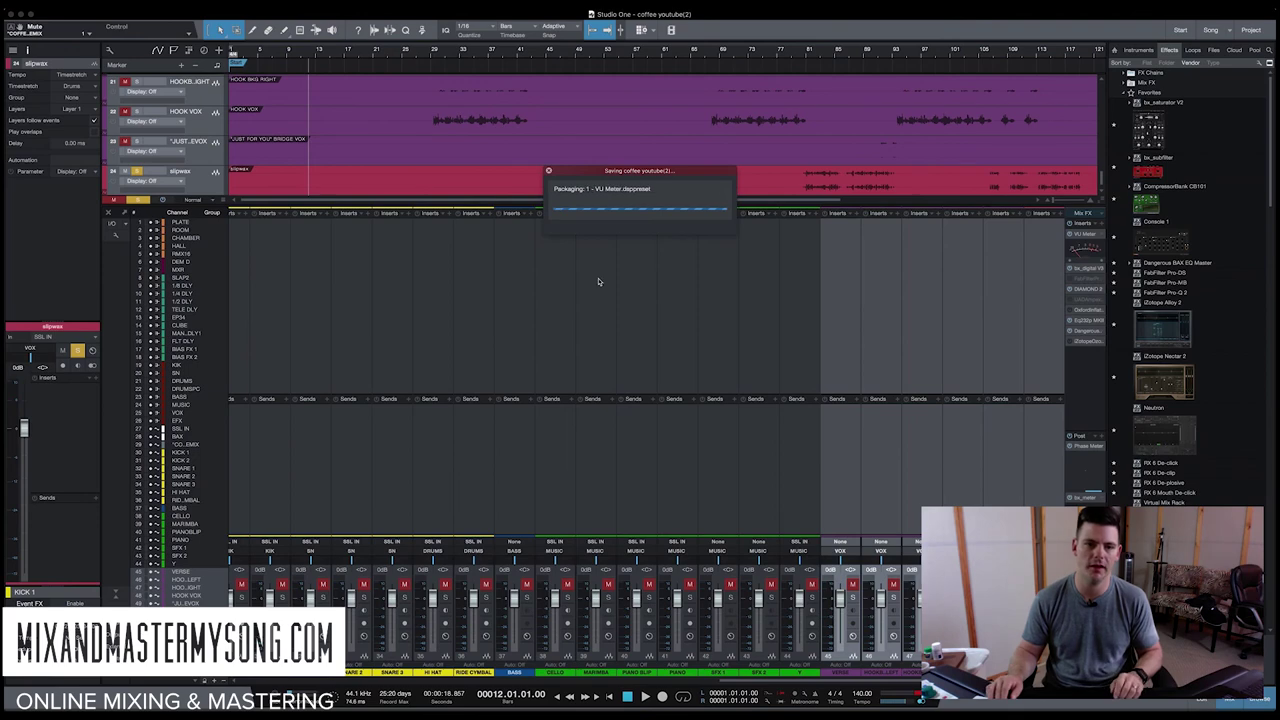
key(space)
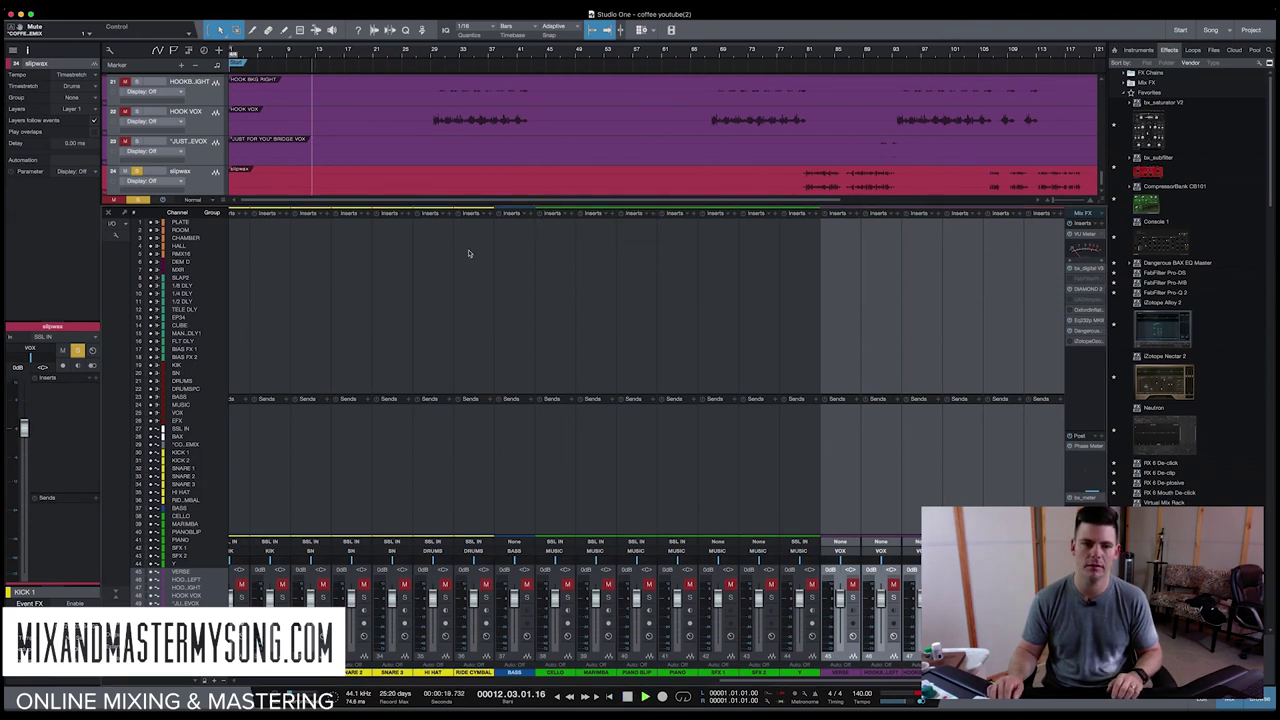
scroll(466, 246, left, 5)
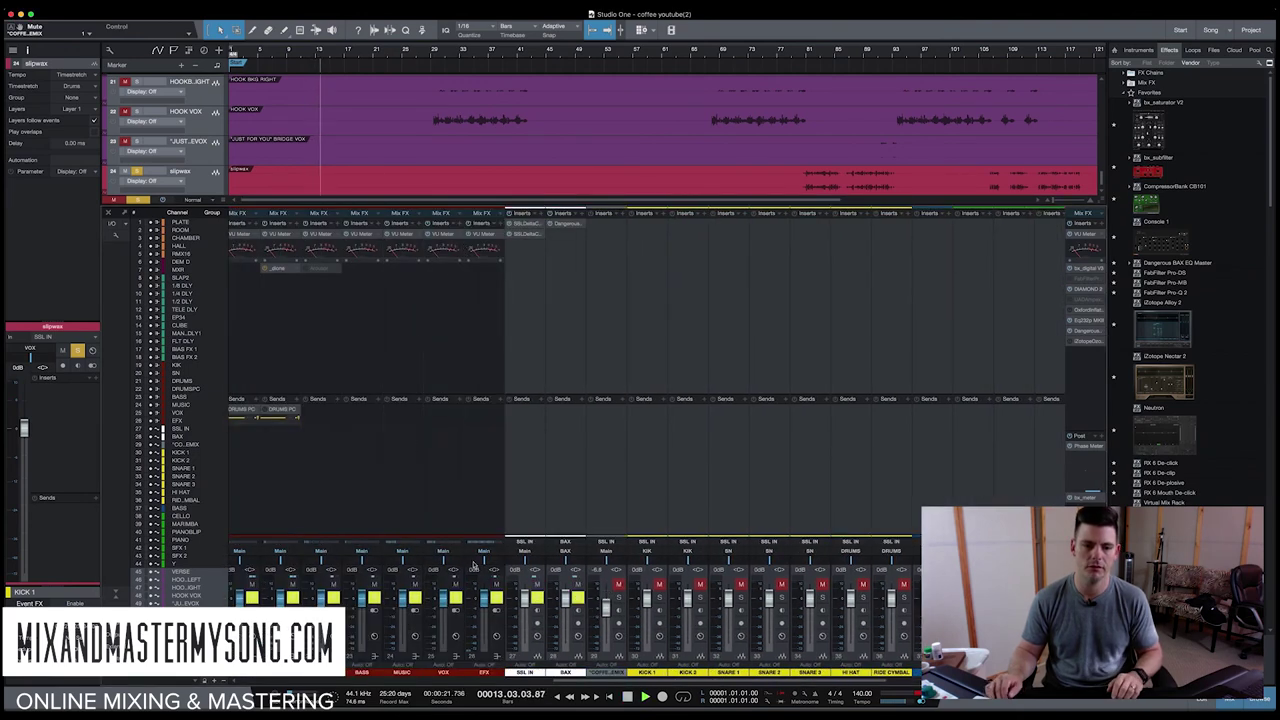
key(space)
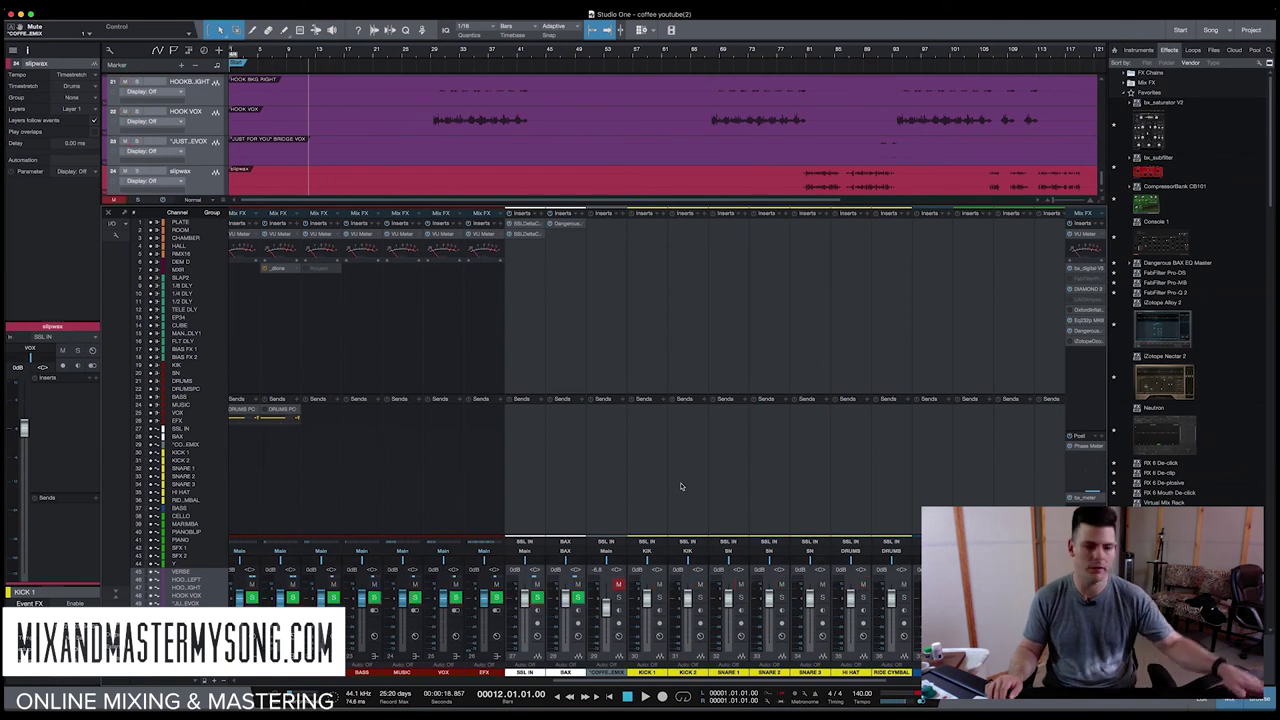
key(space)
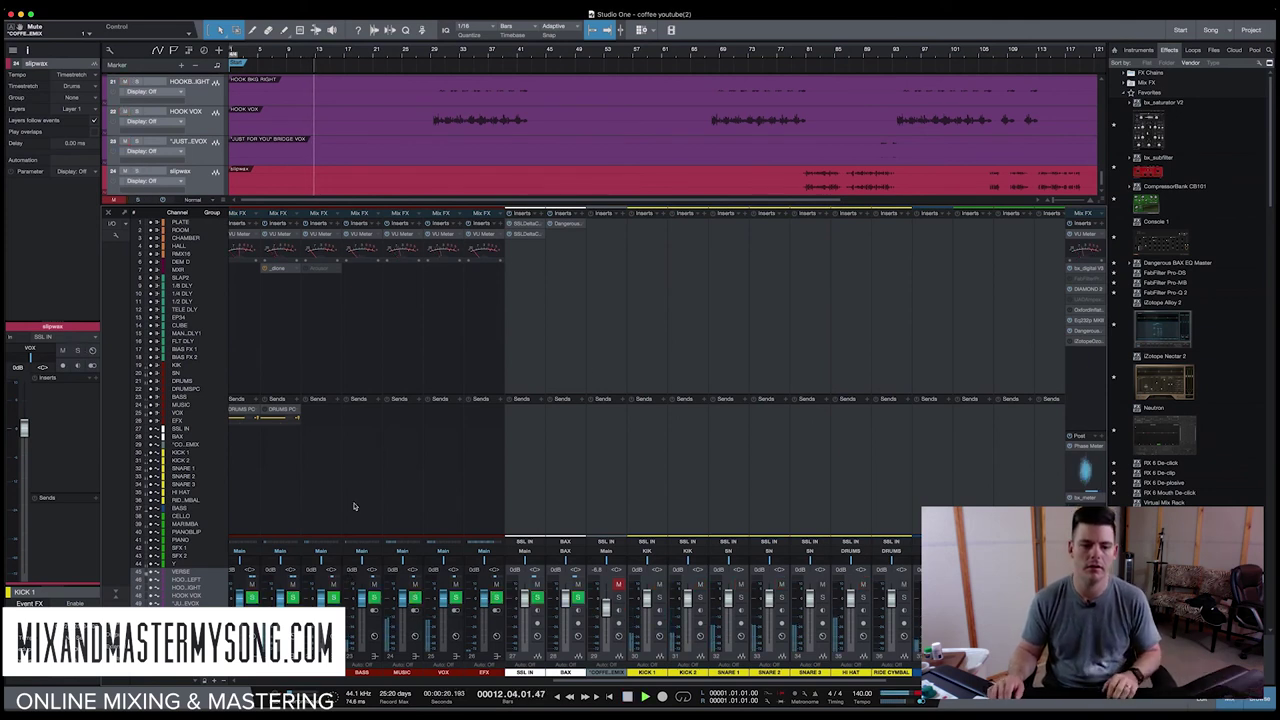
scroll(353, 506, left, 5)
scroll(353, 506, left, 1)
key(space)
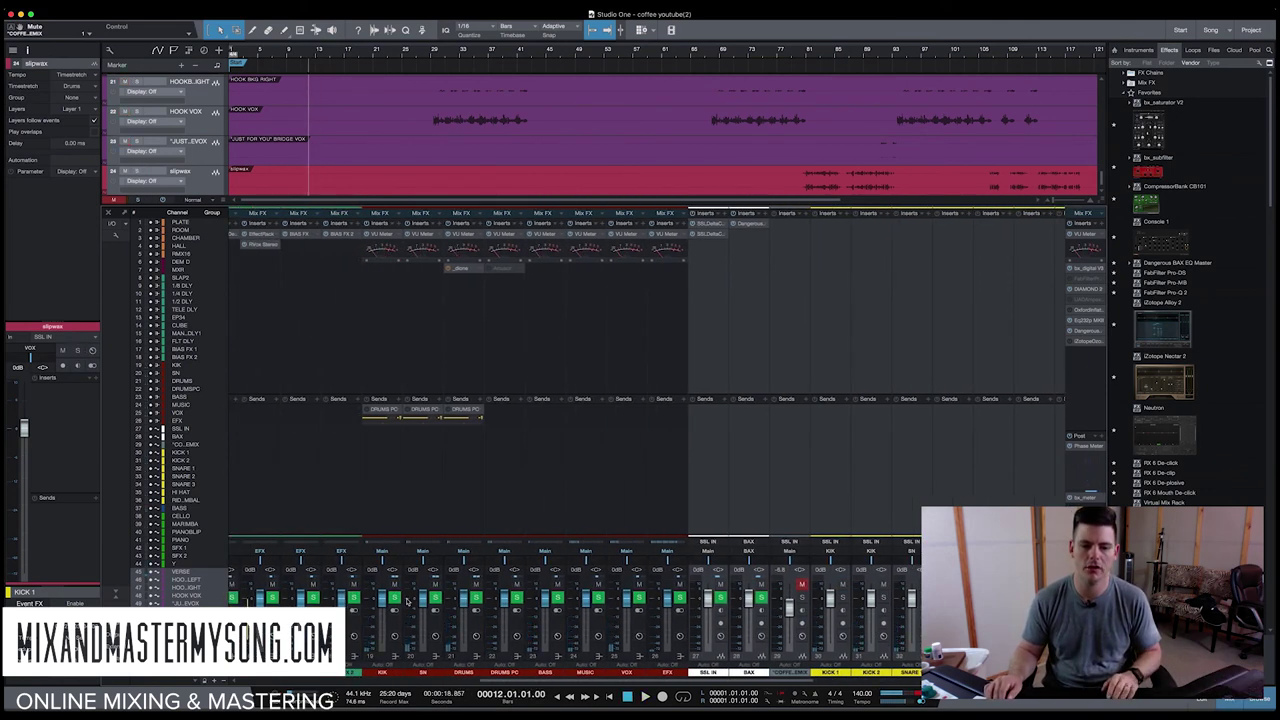
click(399, 600)
key(space)
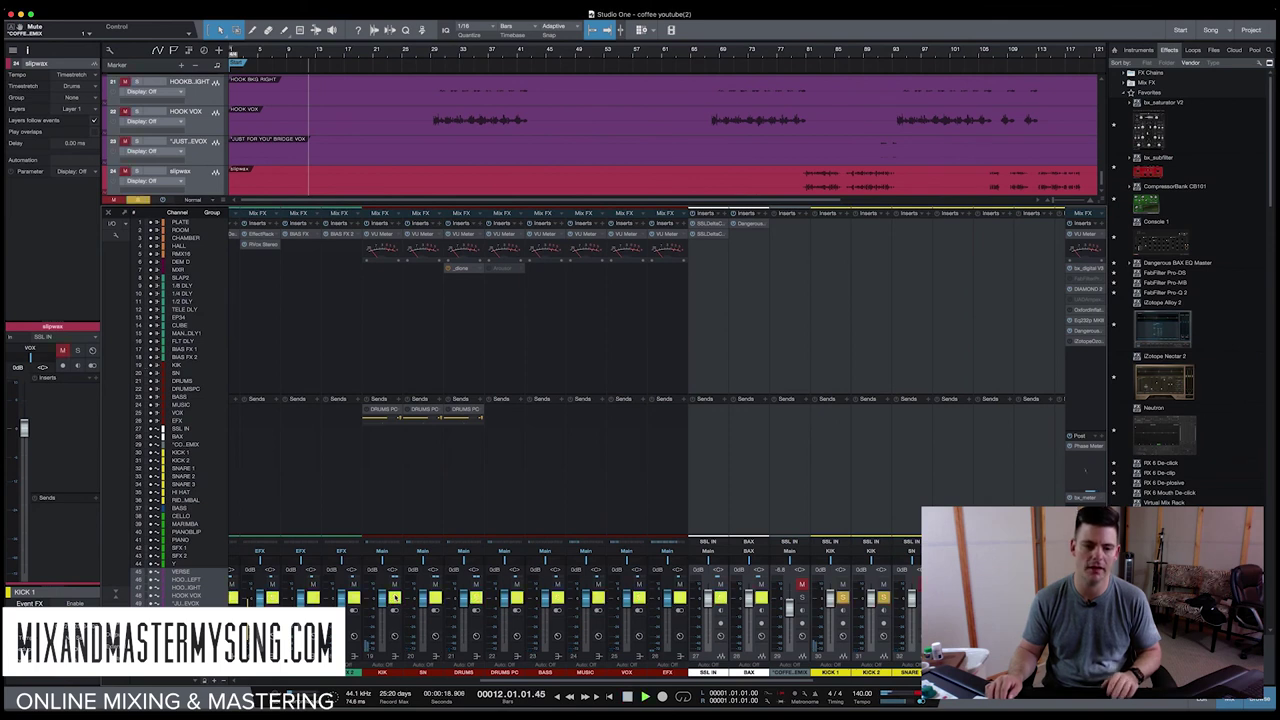
click(396, 597)
key(space)
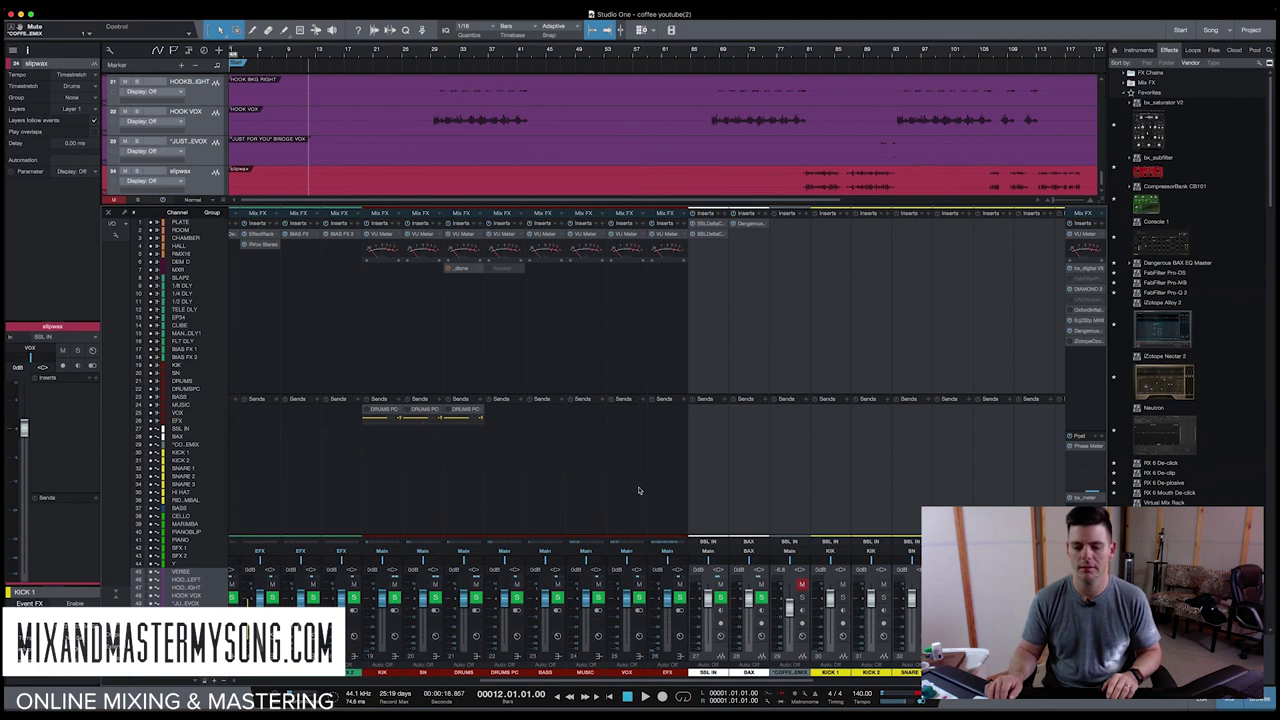
Step: Close the Console with F3 so the colour-coded arrangement fills the window
key(F3)
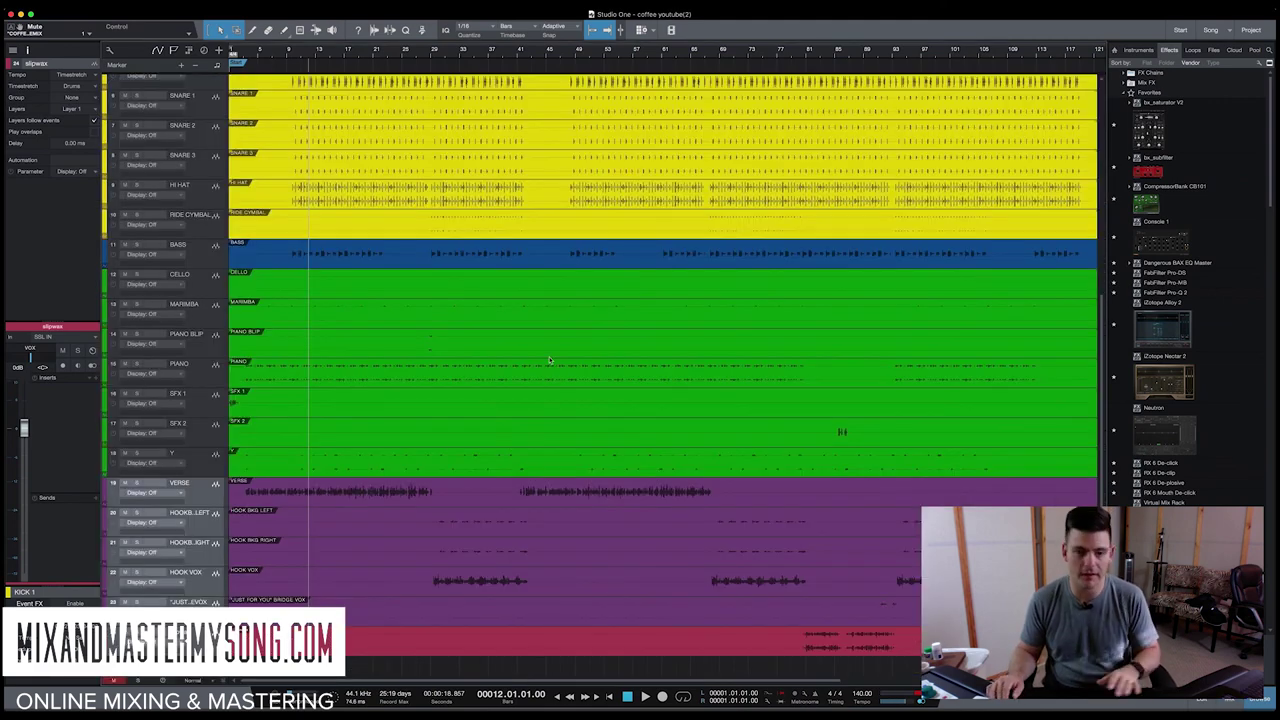